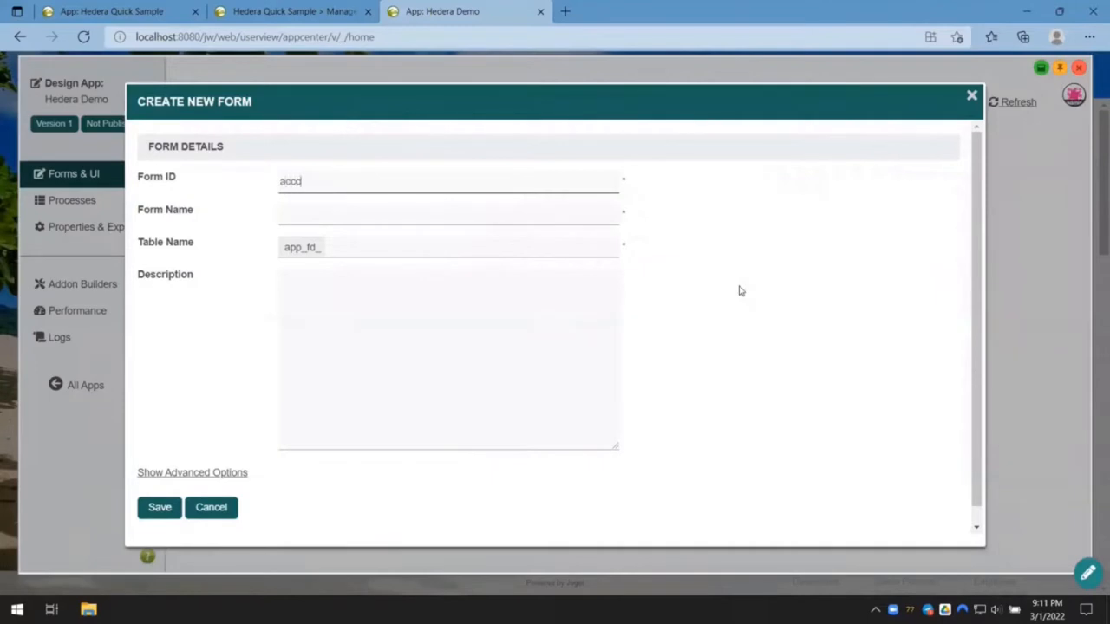
Create a form with ID accountDetails, name Account Details and table name hedera_demo
{"action": "type", "text": "untDetails"}
{"action": "key", "text": "Tab"}
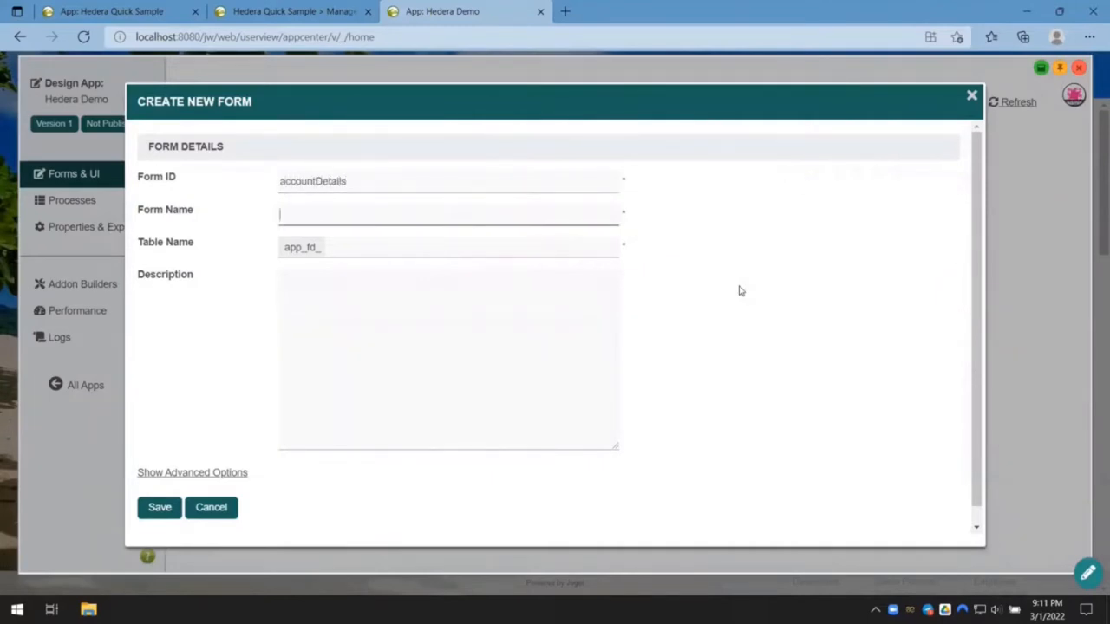
{"action": "type", "text": "Account Details"}
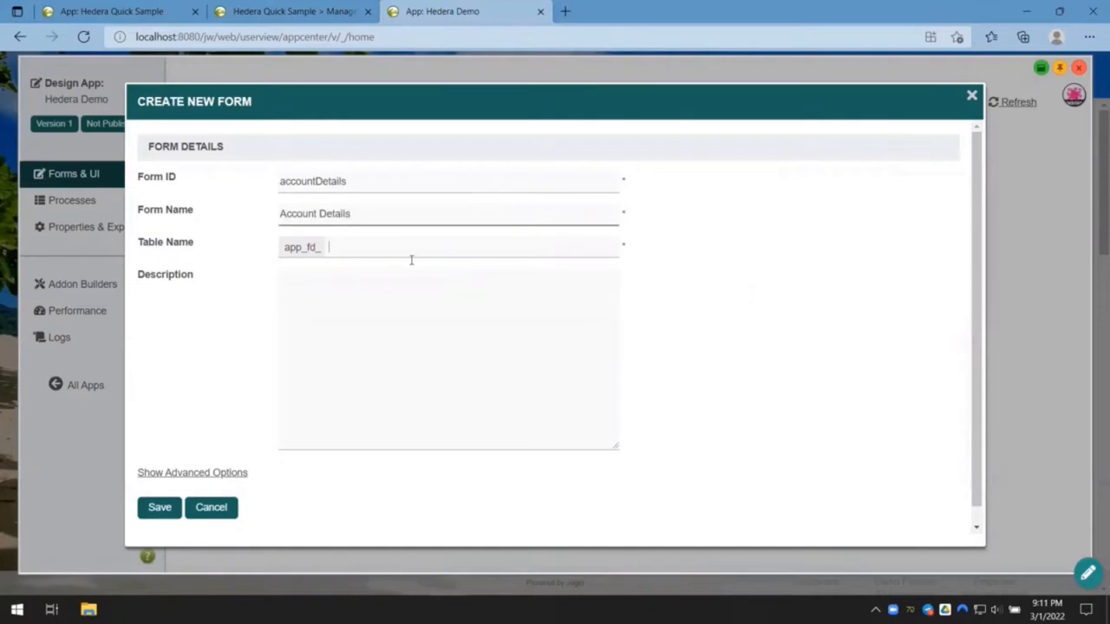
{"action": "type", "text": "hedera_demo"}
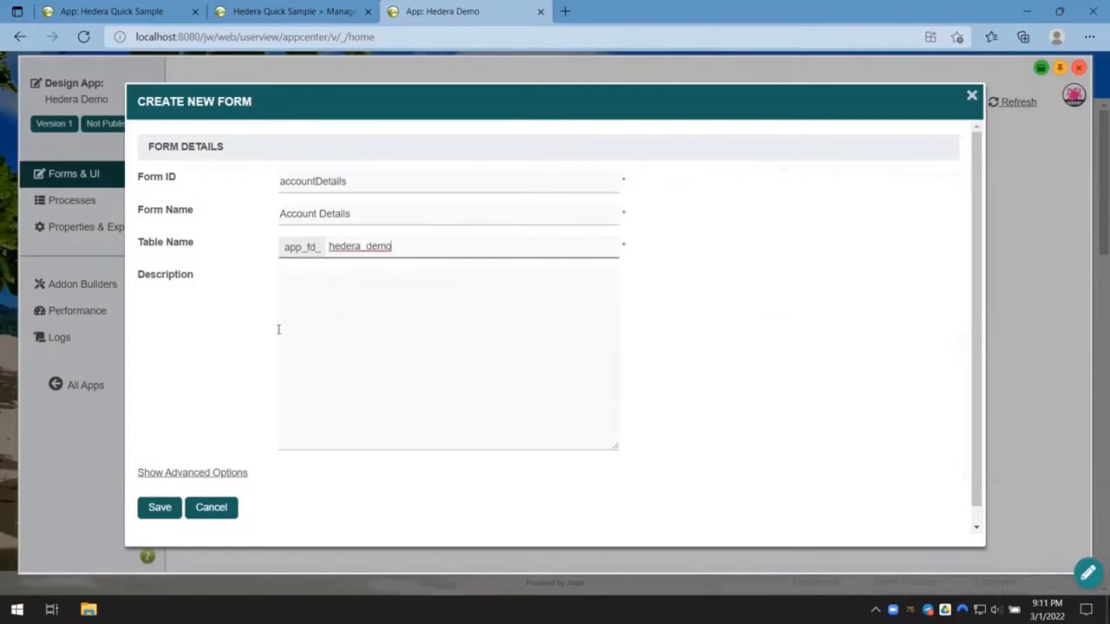
{"action": "left_click", "coordinate": [160, 507]}
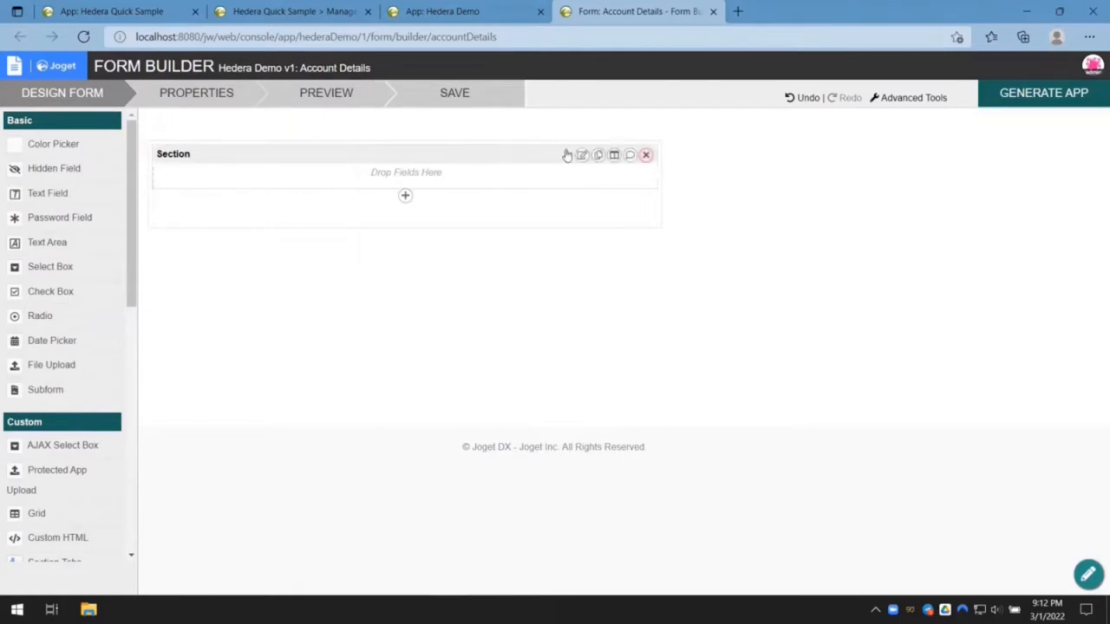
Change the form section's label to Account Data
{"action": "left_click", "coordinate": [578, 156]}
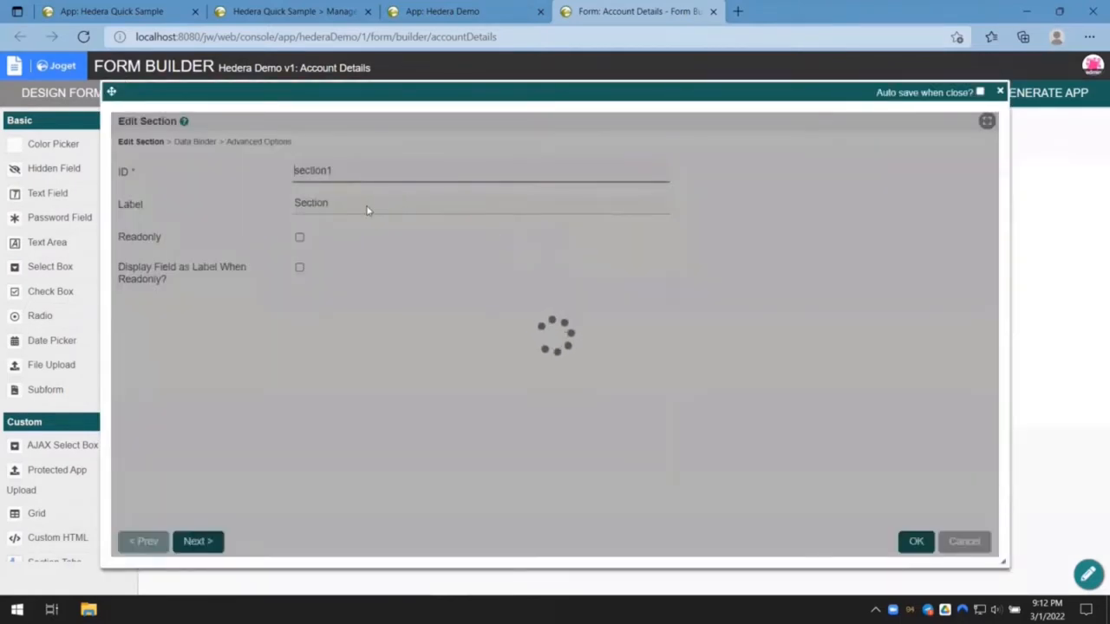
{"action": "key", "text": "Tab"}
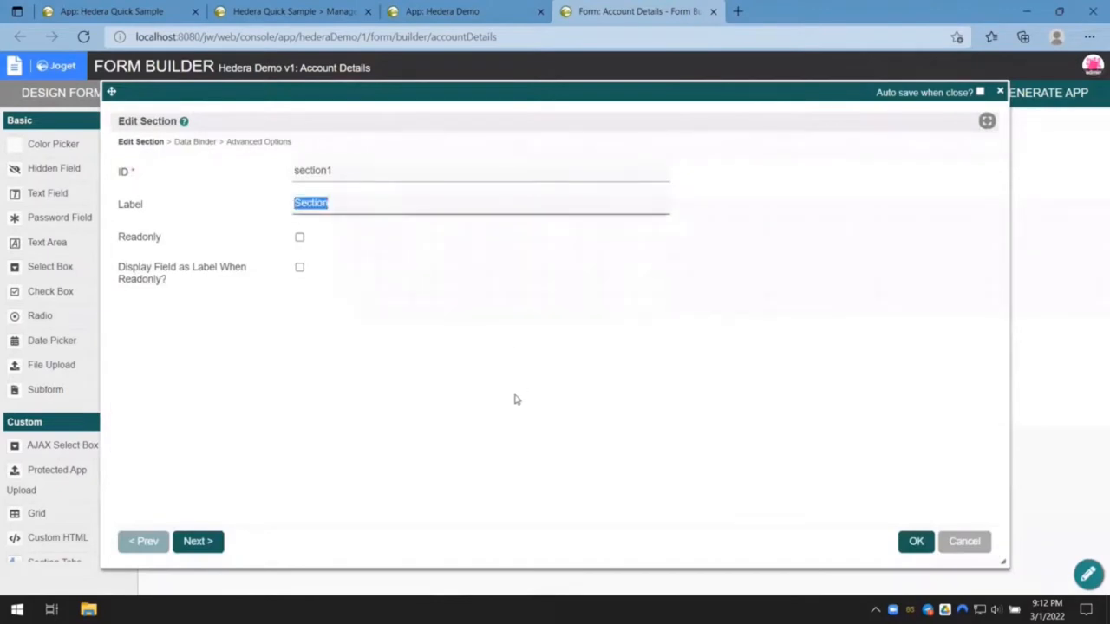
{"action": "type", "text": "Account Data"}
{"action": "left_click", "coordinate": [913, 542]}
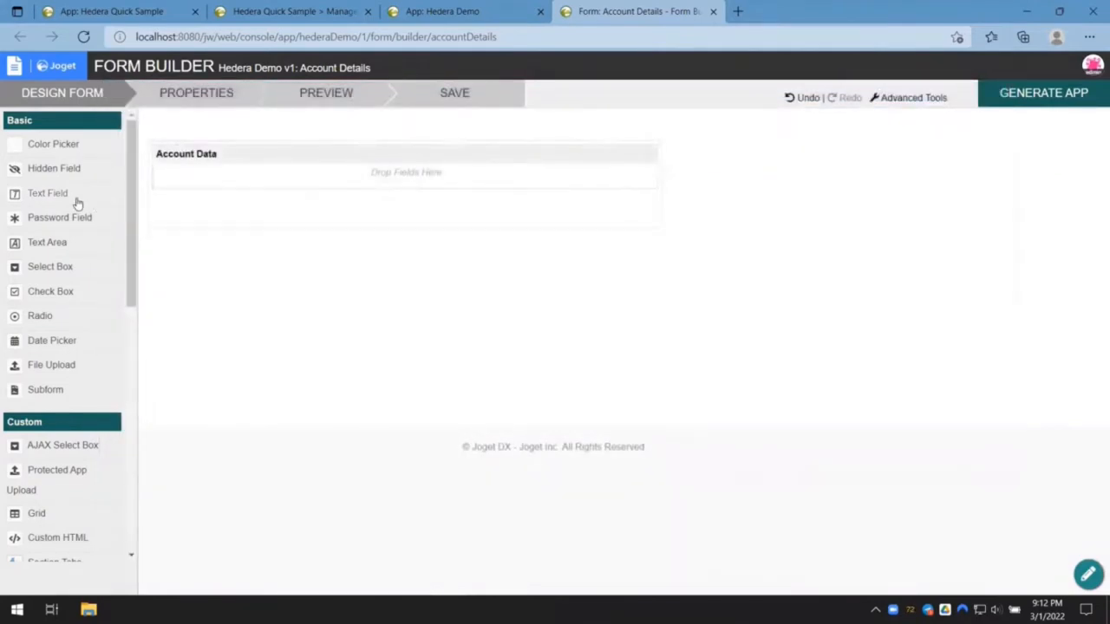
Add four text fields, one below another, to the Account Data section
{"action": "left_click_drag", "start_coordinate": [76, 203], "coordinate": [223, 181]}
{"action": "left_click_drag", "start_coordinate": [58, 198], "coordinate": [346, 225]}
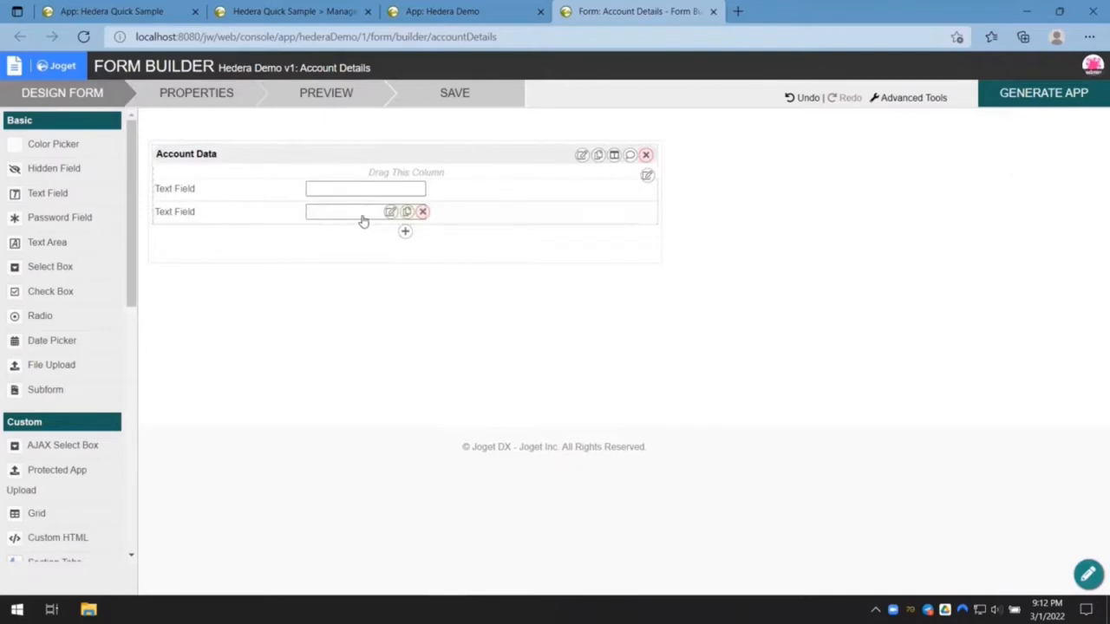
{"action": "left_click_drag", "start_coordinate": [42, 197], "coordinate": [307, 246]}
{"action": "left_click_drag", "start_coordinate": [64, 199], "coordinate": [313, 283]}
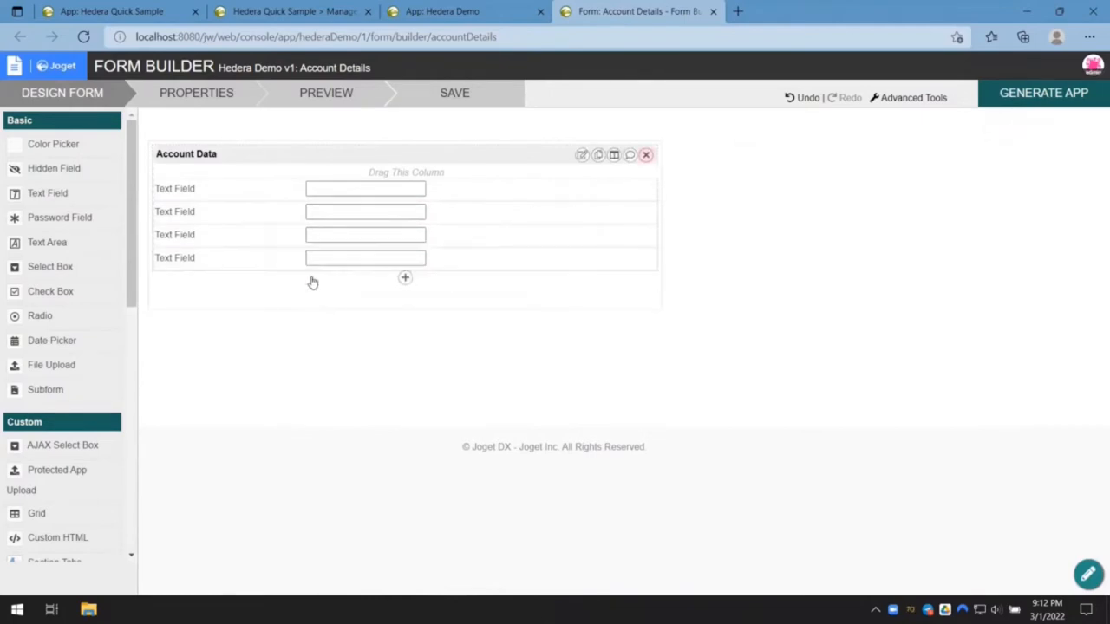
Set the first text field's ID to id and its label to Account ID
{"action": "left_click", "coordinate": [385, 191]}
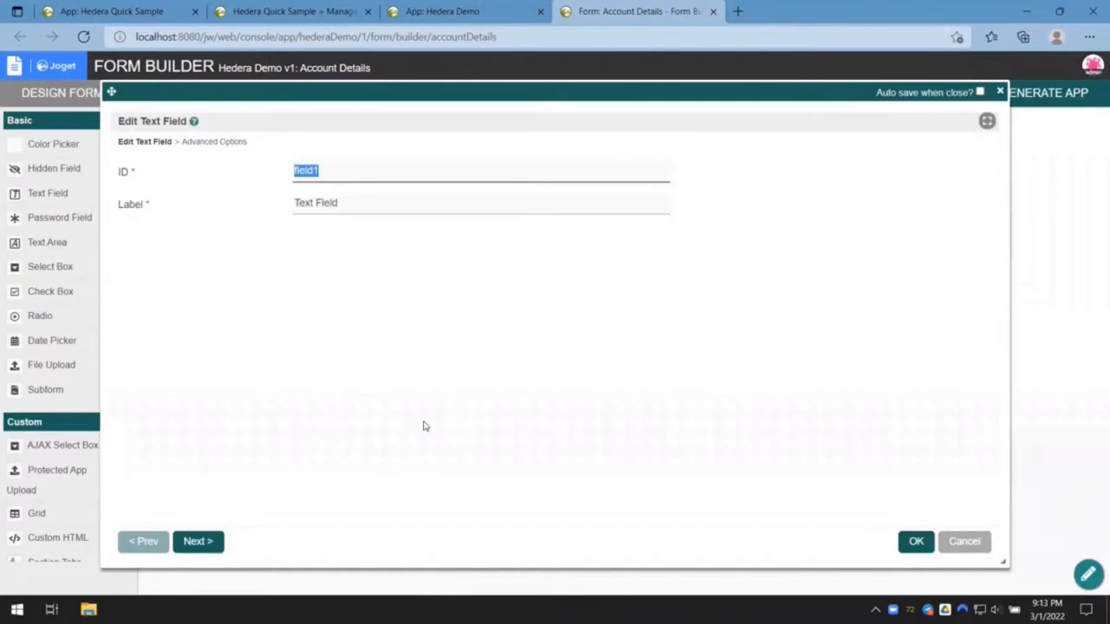
{"action": "type", "text": "id"}
{"action": "key", "text": "Tab"}
{"action": "type", "text": "a"}
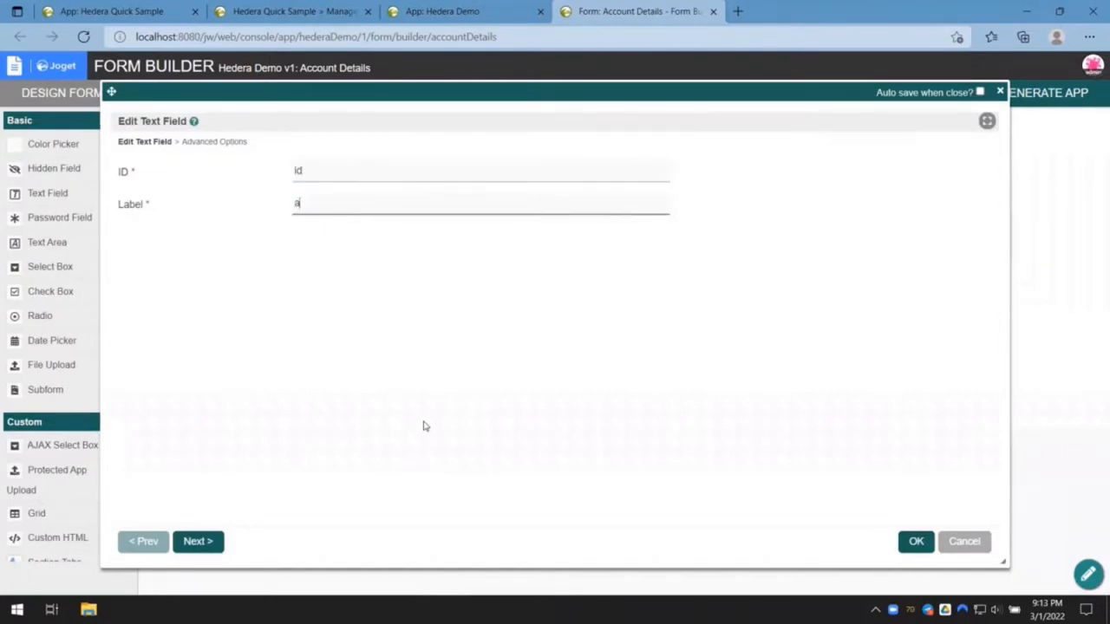
{"action": "type", "text": "ccount ID"}
{"action": "left_click", "coordinate": [916, 541]}
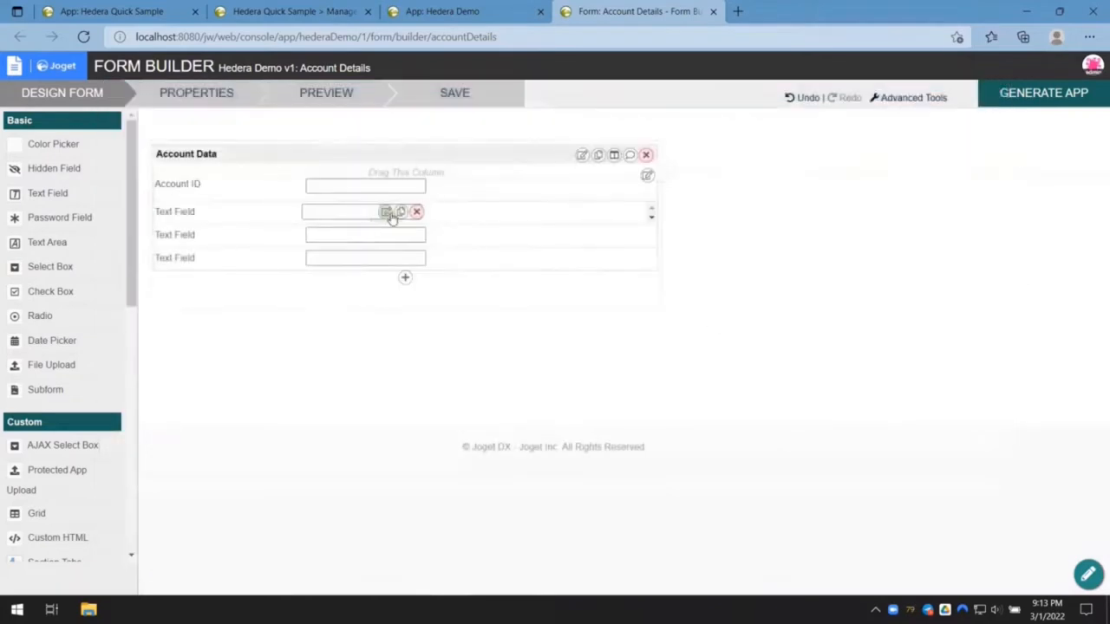
Set the second text field's ID to mnemonic and its label to Mnemonic
{"action": "left_click", "coordinate": [387, 210]}
{"action": "type", "text": "mnemonic"}
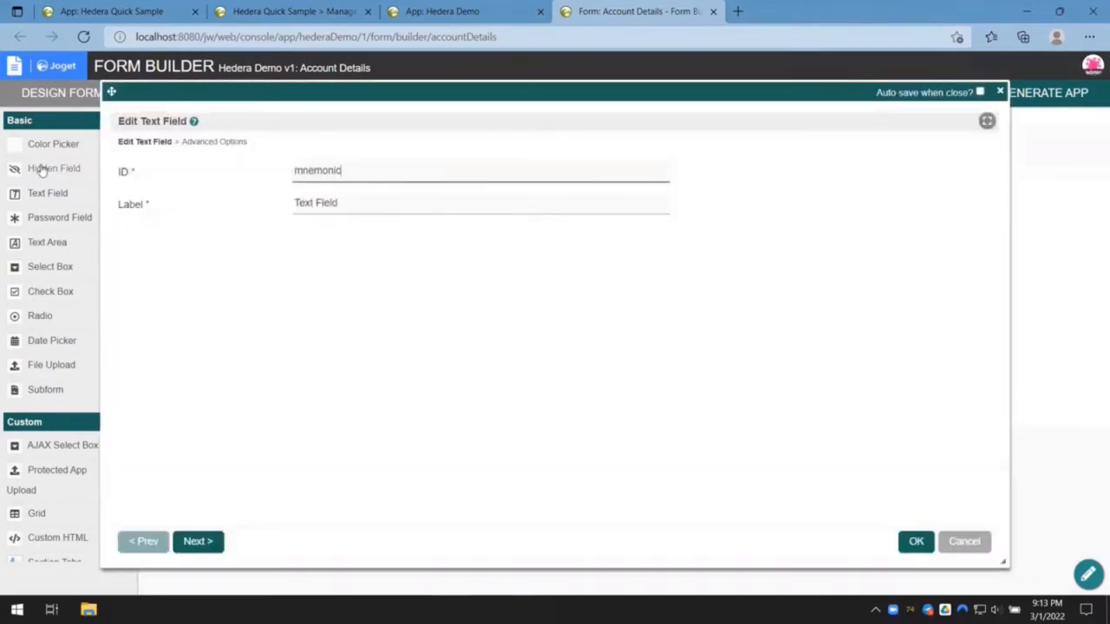
{"action": "key", "text": "Tab"}
{"action": "type", "text": "Mnemonic"}
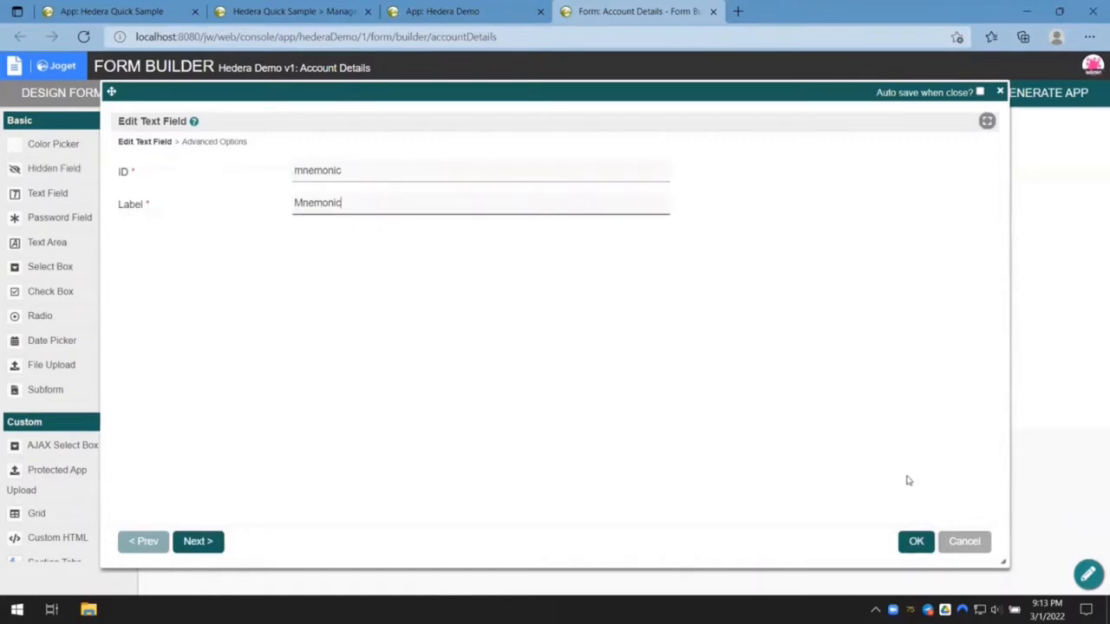
{"action": "left_click", "coordinate": [916, 542]}
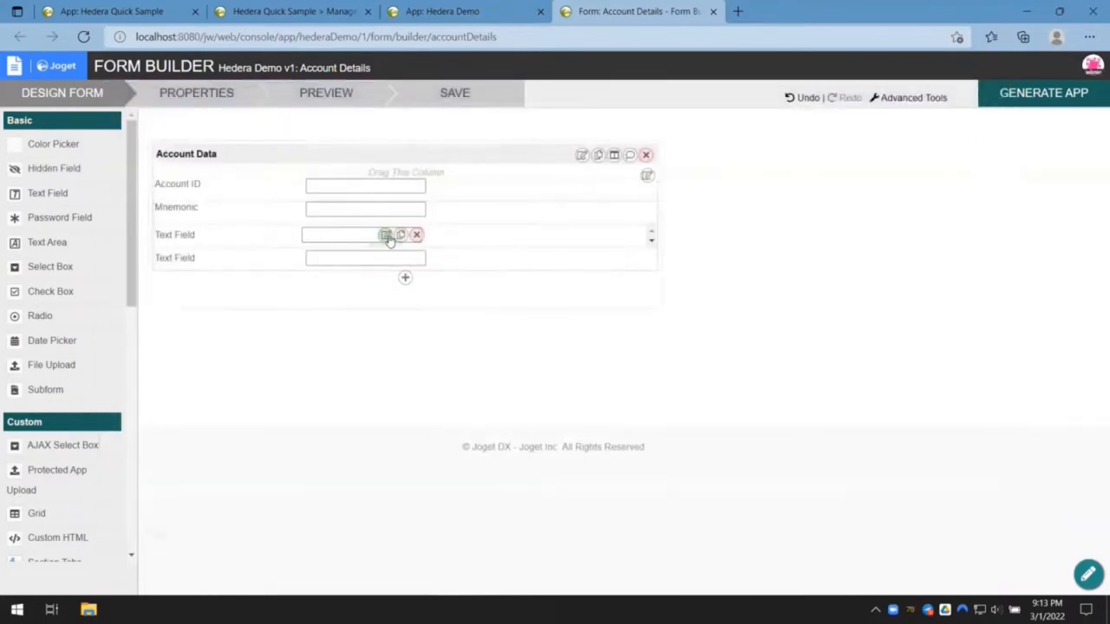
Set the third text field's ID to account_owner and its label to Account Owner
{"action": "left_click", "coordinate": [387, 236]}
{"action": "type", "text": "acc"}
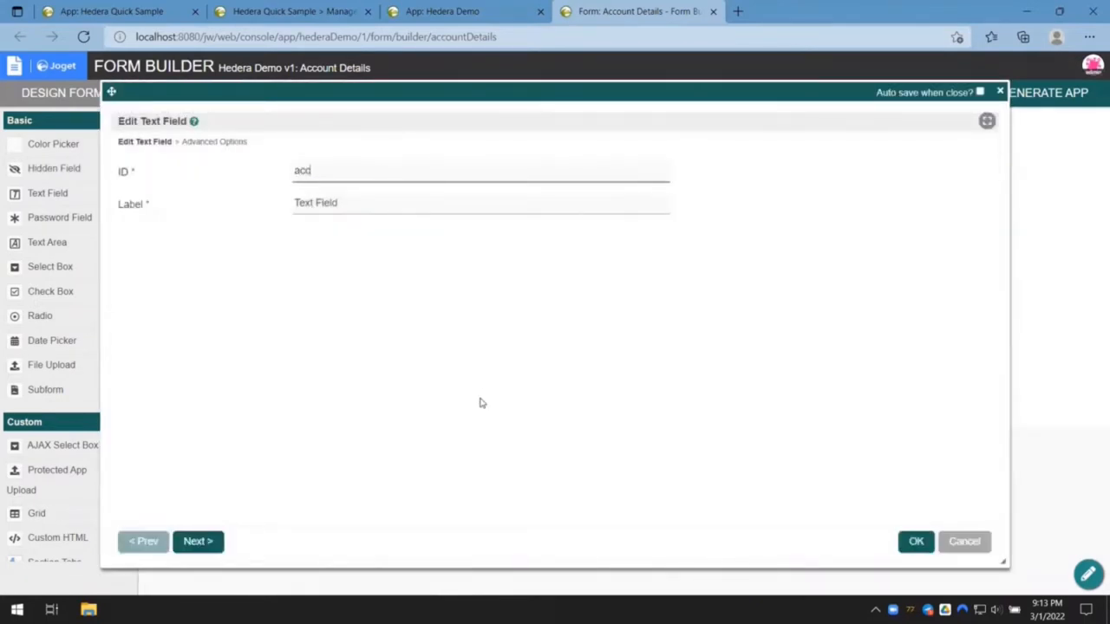
{"action": "type", "text": "ount_owner"}
{"action": "key", "text": "Tab"}
{"action": "type", "text": "A"}
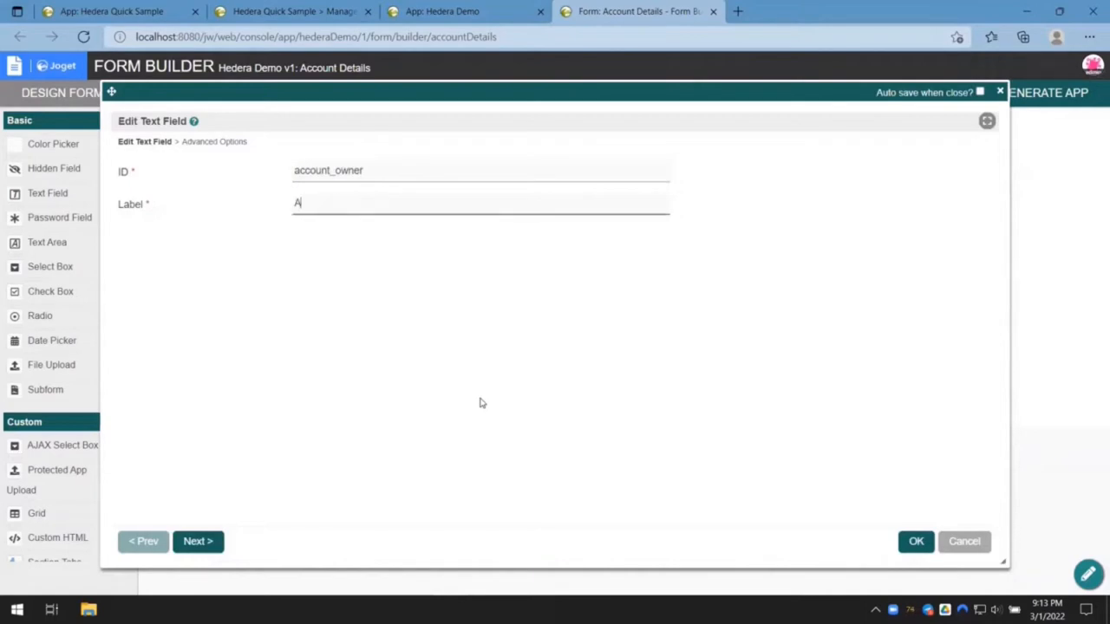
{"action": "type", "text": "ccuount Owner"}
{"action": "left_click", "coordinate": [916, 541]}
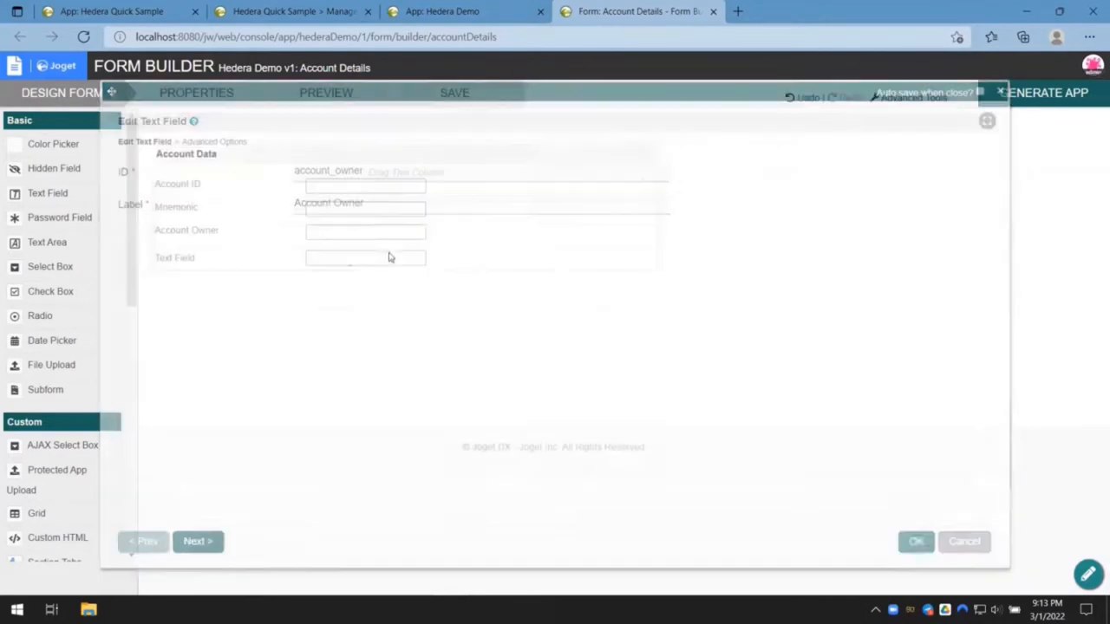
Set the fourth text field's ID to is_test and its label to Is Test Account
{"action": "left_click", "coordinate": [386, 259]}
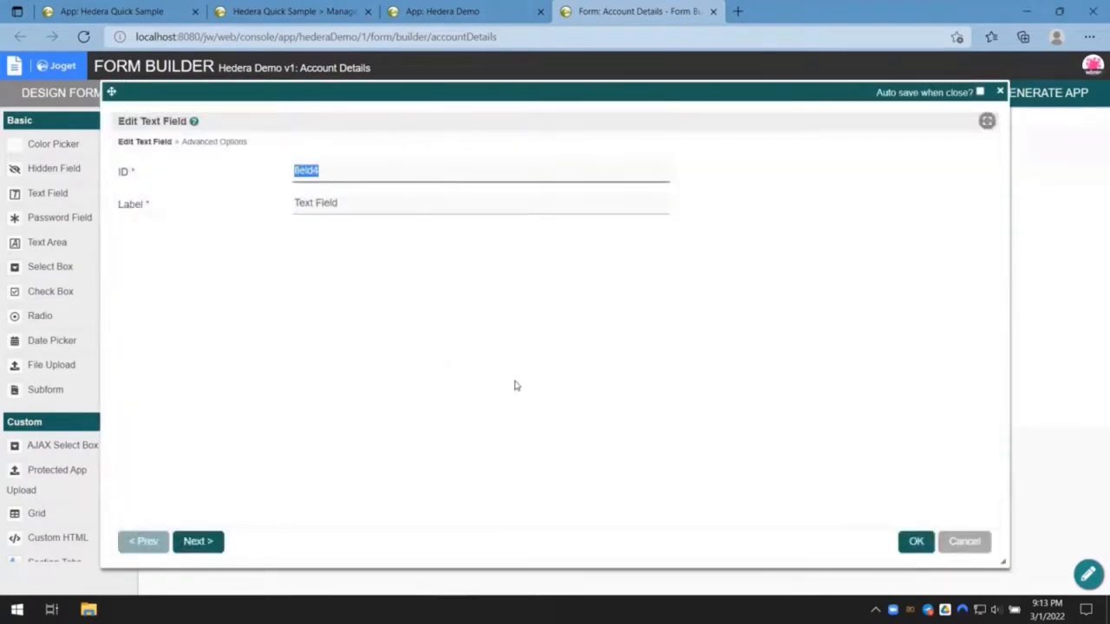
{"action": "type", "text": "is_test"}
{"action": "key", "text": "Tab"}
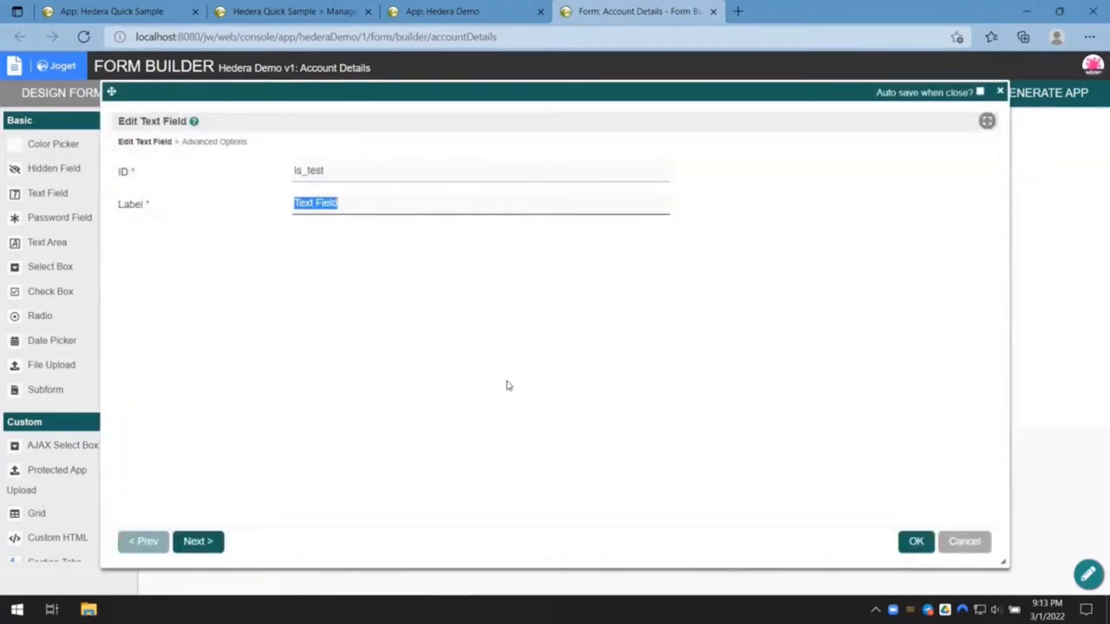
{"action": "type", "text": "Is Test Account"}
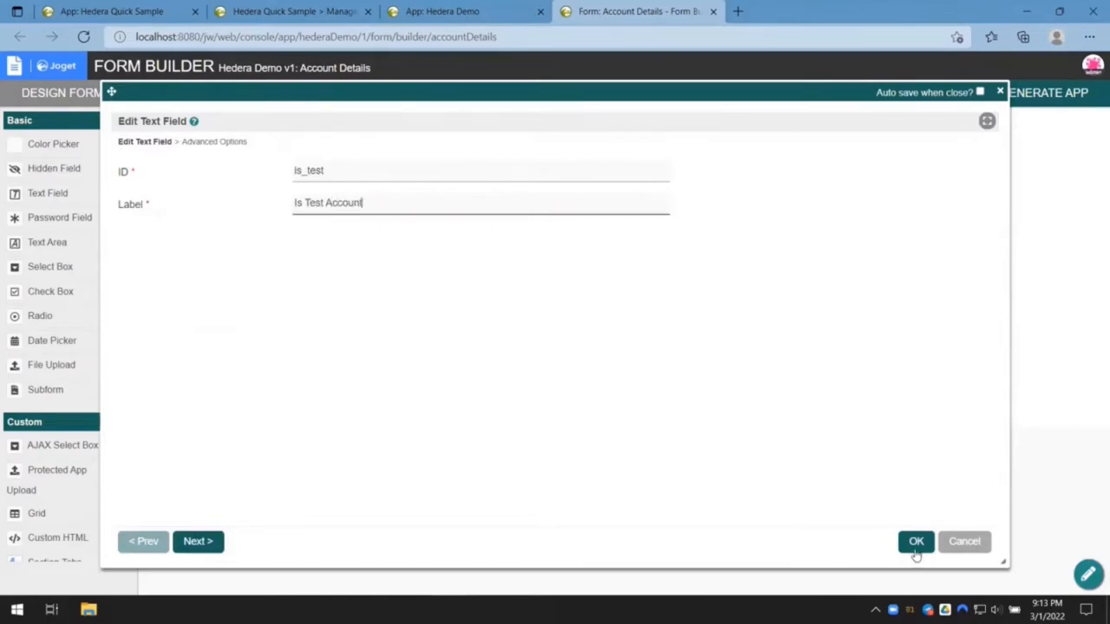
{"action": "left_click", "coordinate": [915, 548]}
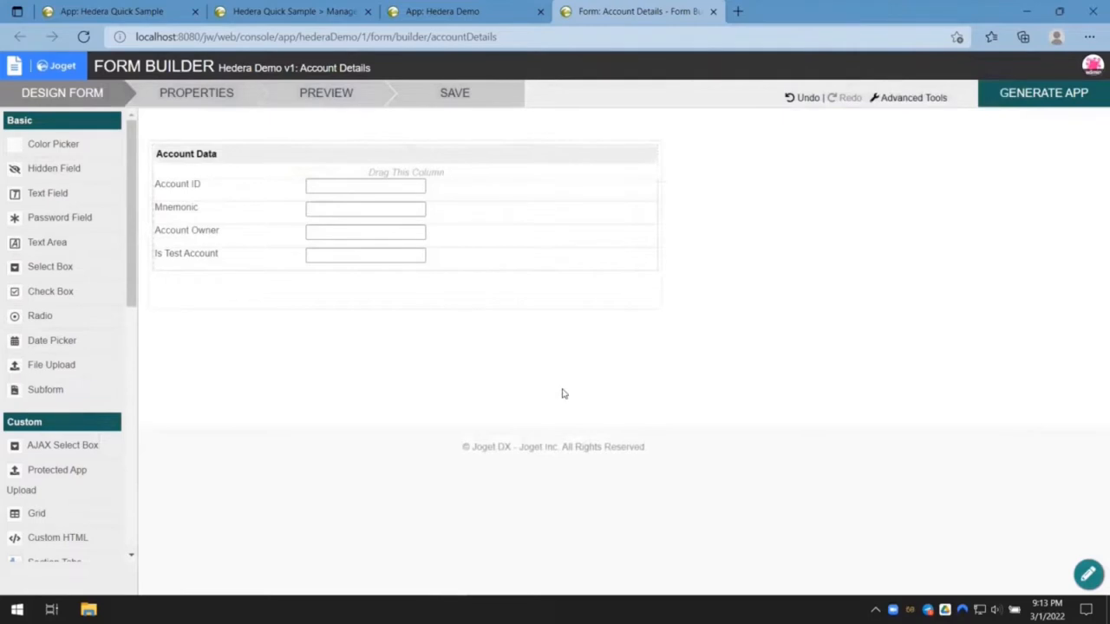
Save the Account Details form and generate a CRUD from it with the app generator
{"action": "left_click", "coordinate": [456, 95]}
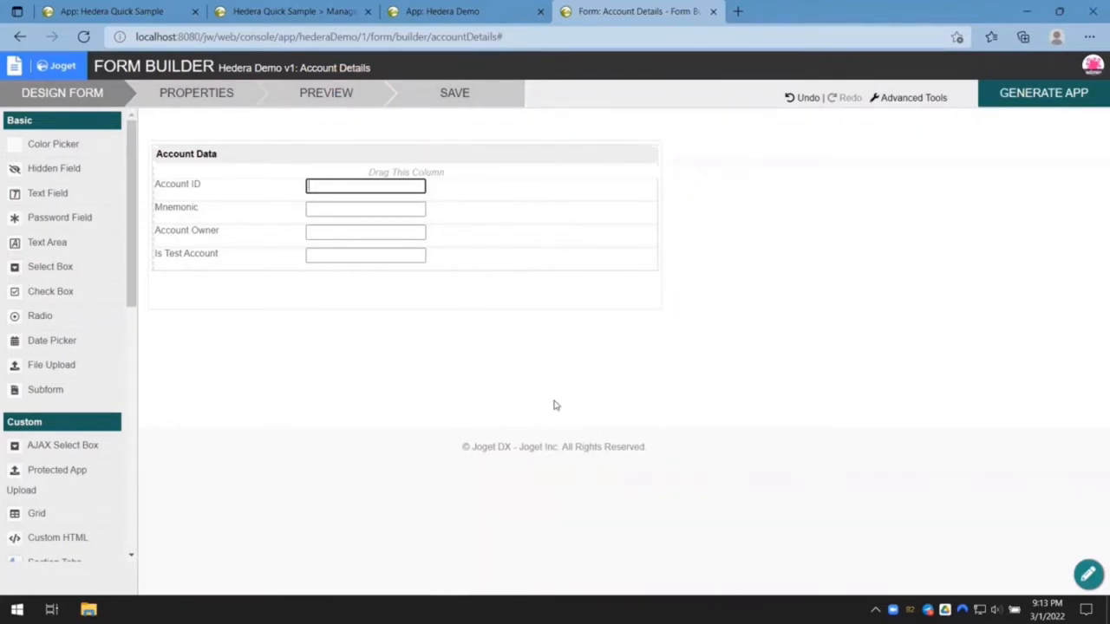
{"action": "left_click", "coordinate": [1059, 104]}
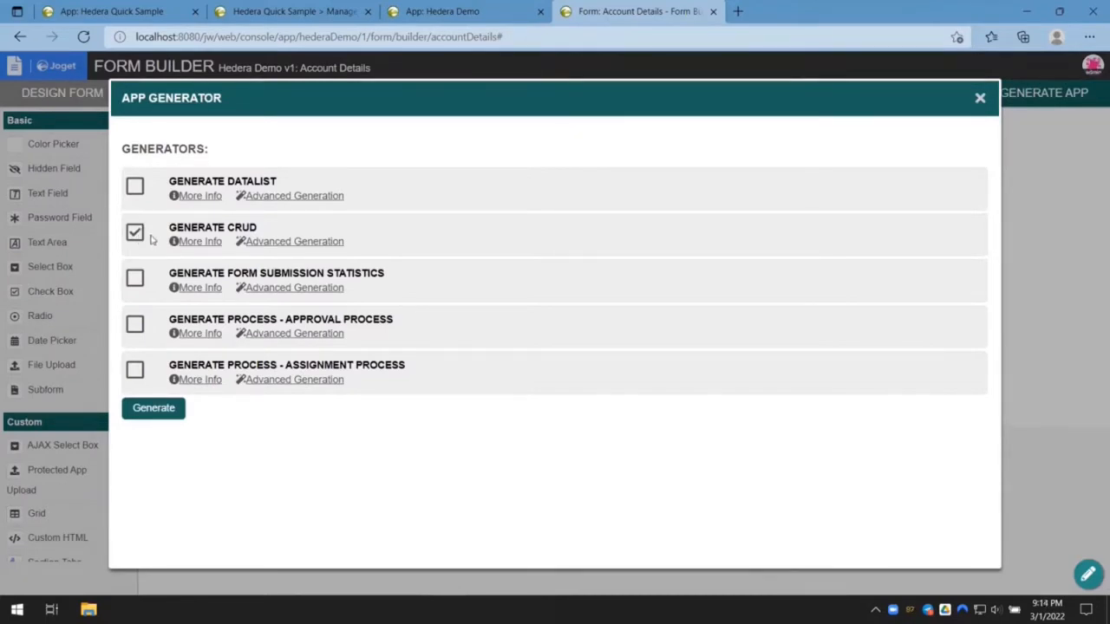
{"action": "left_click", "coordinate": [165, 408]}
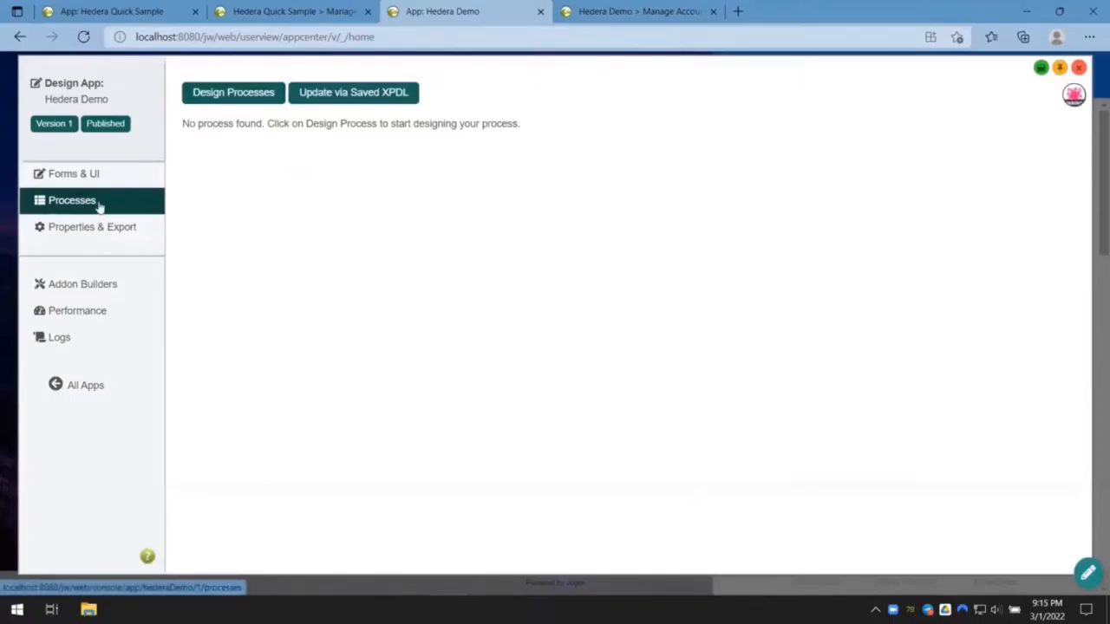
Open the app's process design and set the process ID to generateAccountProcess and its name to Generate Account Process
{"action": "left_click", "coordinate": [217, 100]}
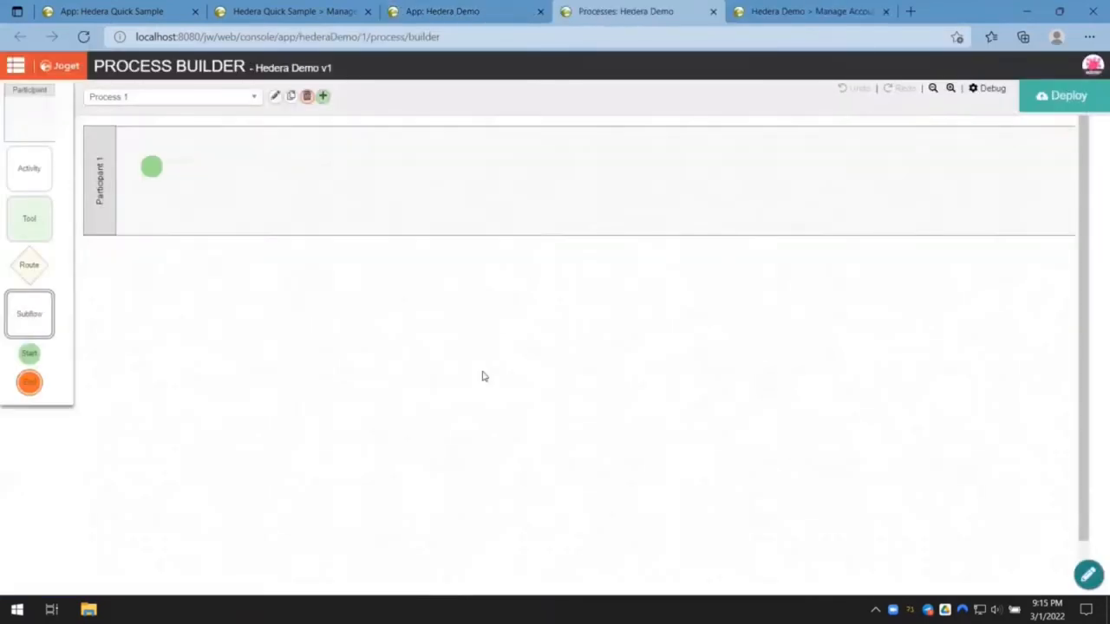
{"action": "left_click", "coordinate": [274, 96]}
{"action": "double_click", "coordinate": [394, 240]}
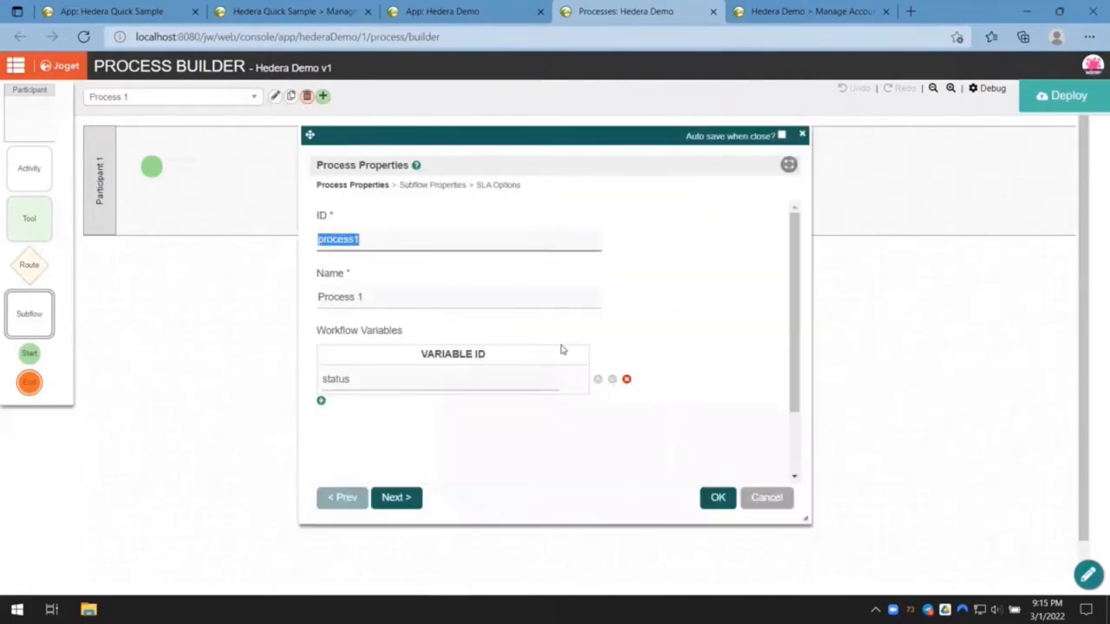
{"action": "type", "text": "generateAccountP"}
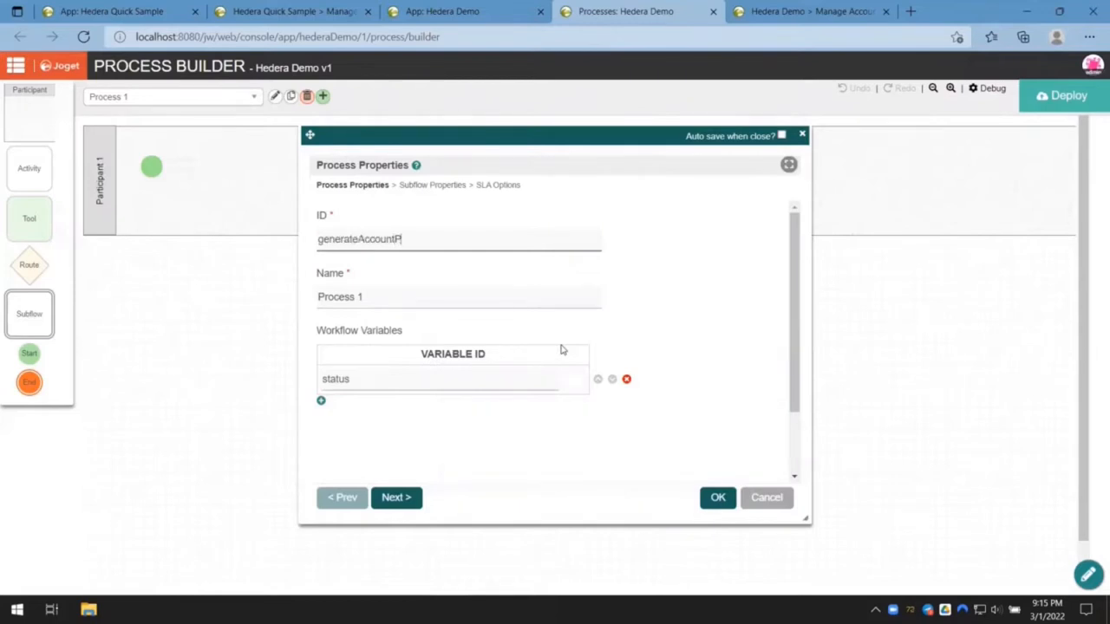
{"action": "type", "text": "rocess"}
{"action": "key", "text": "Tab"}
{"action": "type", "text": "Gener"}
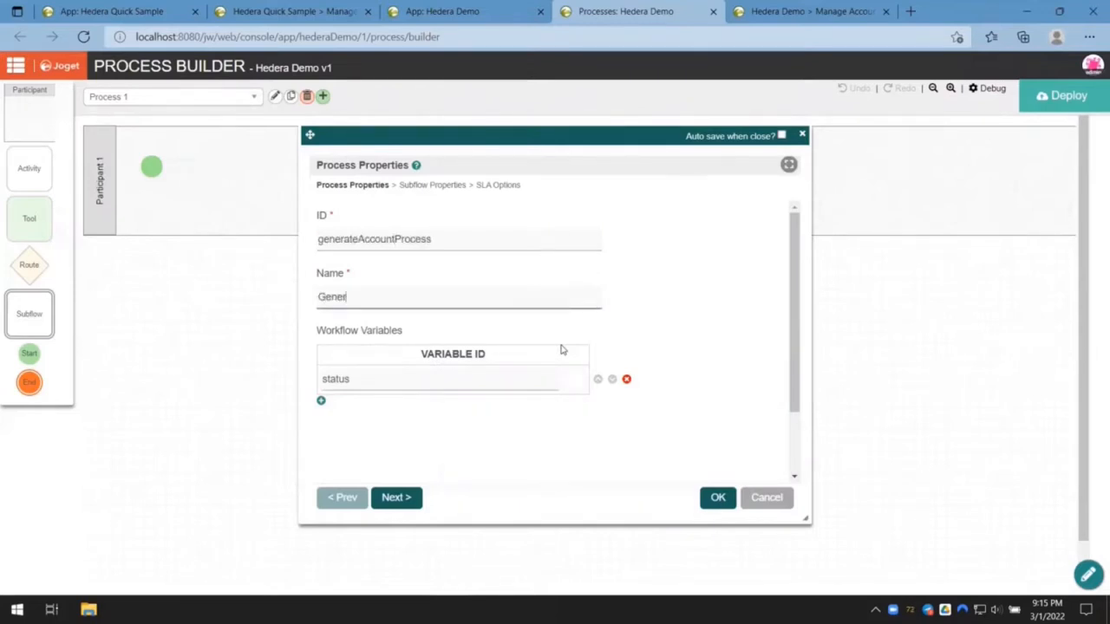
{"action": "type", "text": "ate Account Process"}
{"action": "key", "text": "Tab"}
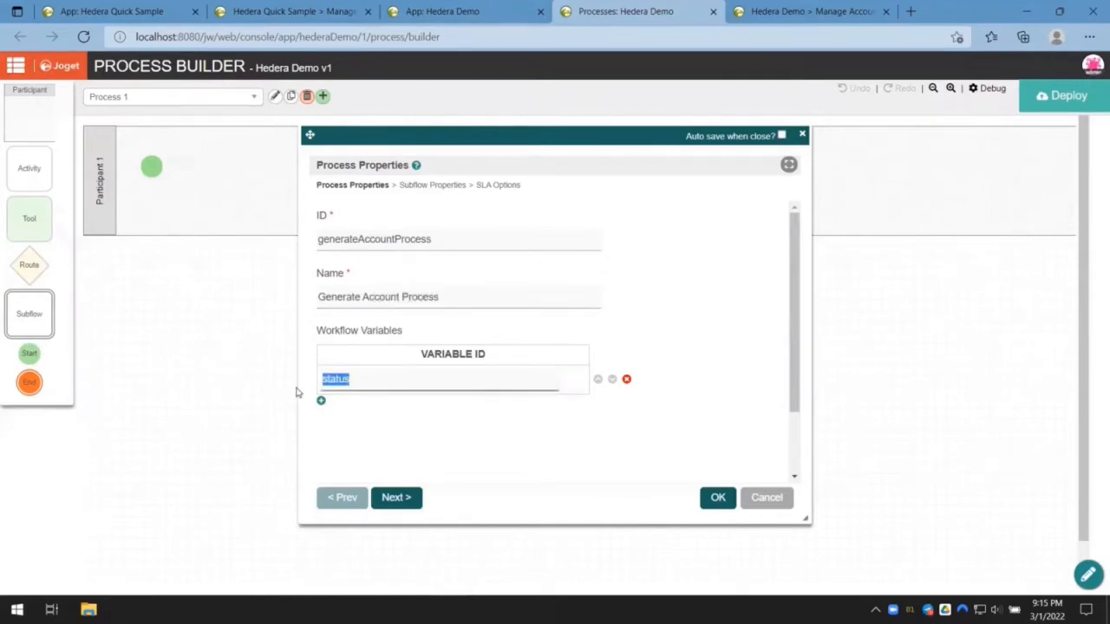
{"action": "left_click", "coordinate": [718, 498]}
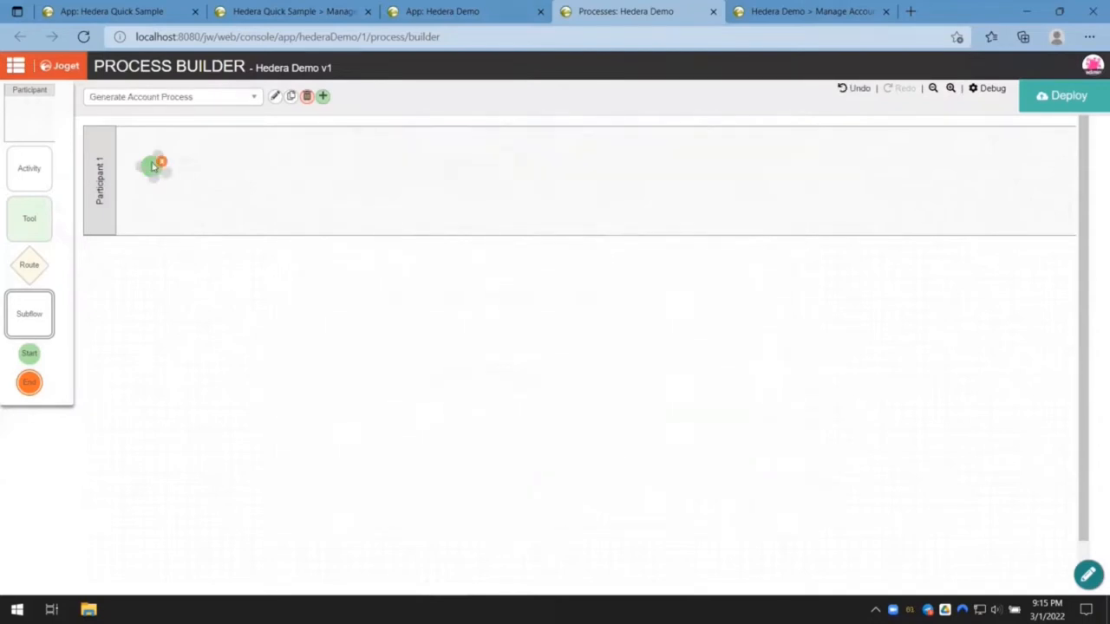
Add a tool and an end node to the Participant 1 lane and connect start, tool and end in sequence
{"action": "left_click_drag", "start_coordinate": [154, 166], "coordinate": [168, 179]}
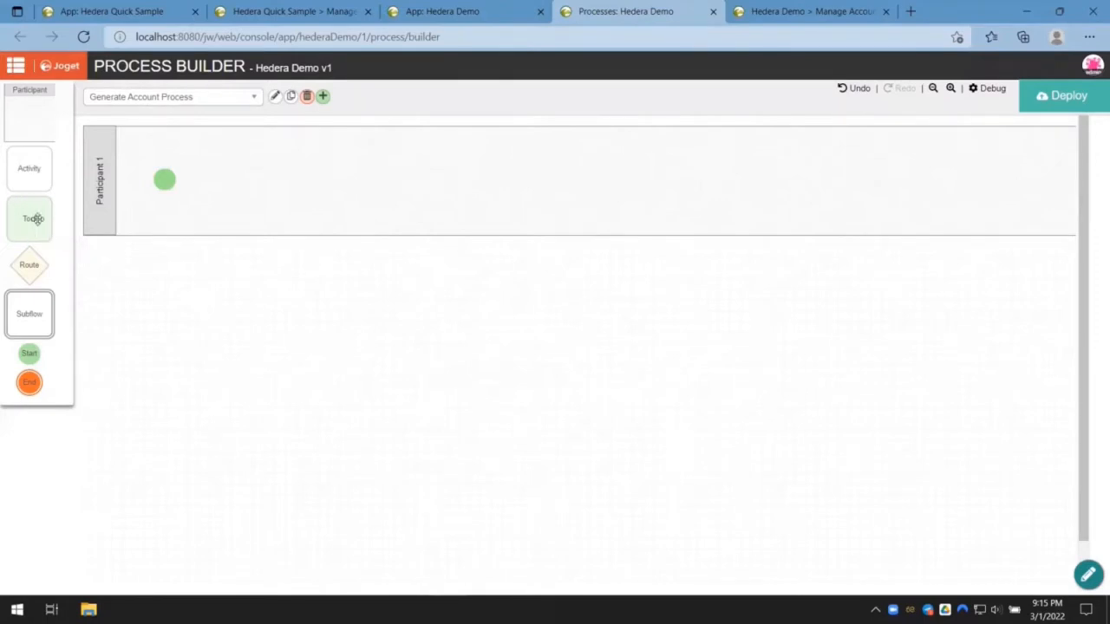
{"action": "left_click_drag", "start_coordinate": [36, 218], "coordinate": [274, 174]}
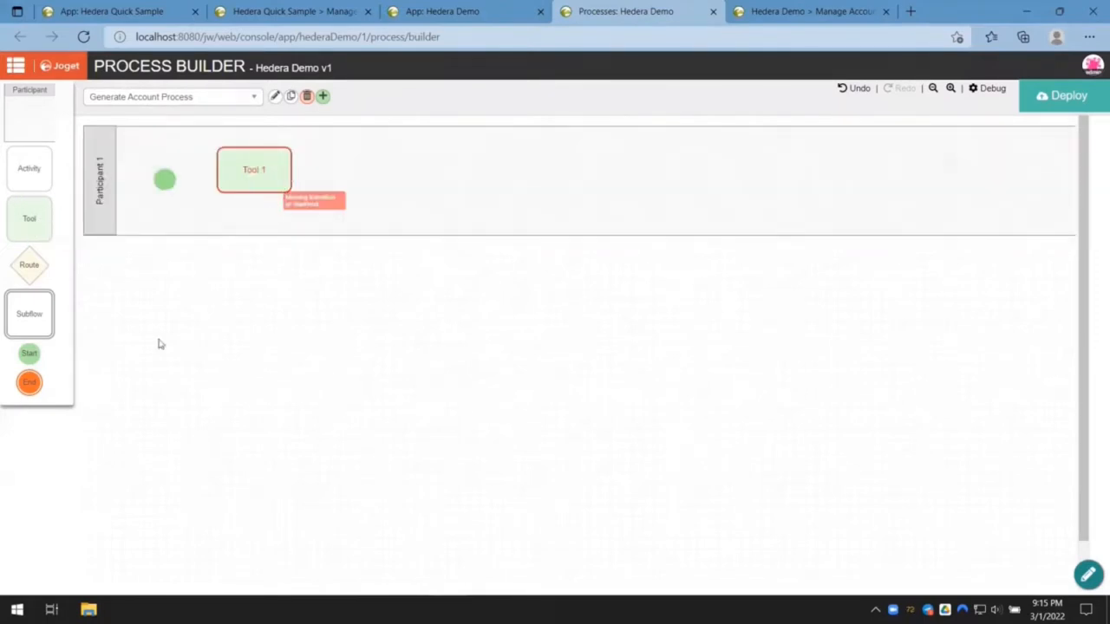
{"action": "left_click_drag", "start_coordinate": [29, 383], "coordinate": [371, 172]}
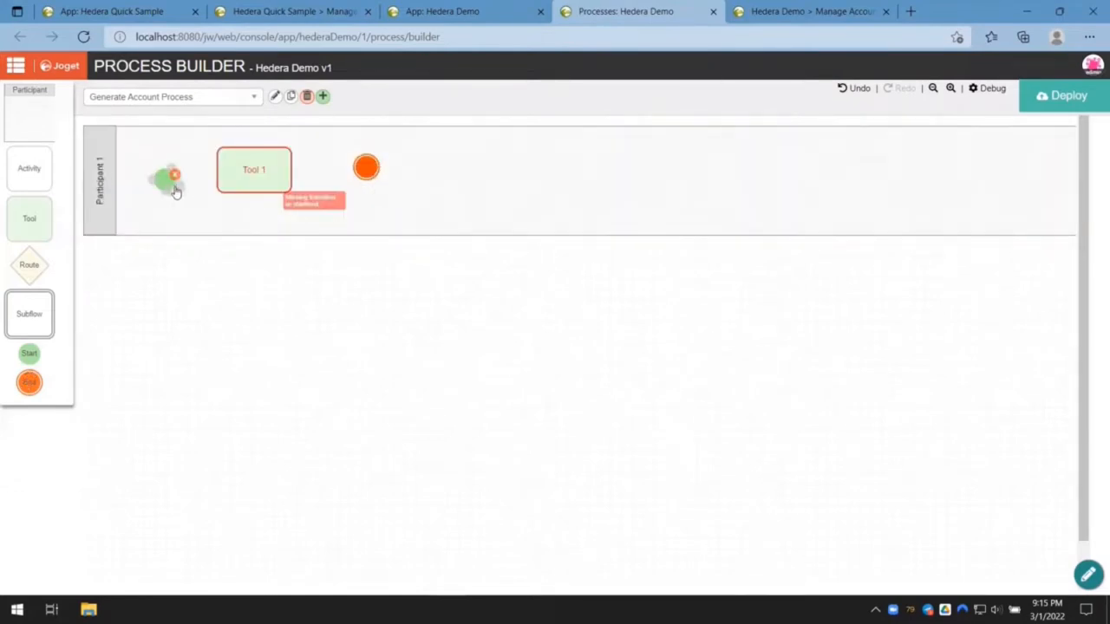
{"action": "left_click_drag", "start_coordinate": [174, 176], "coordinate": [366, 169]}
{"action": "left_click_drag", "start_coordinate": [267, 157], "coordinate": [289, 156]}
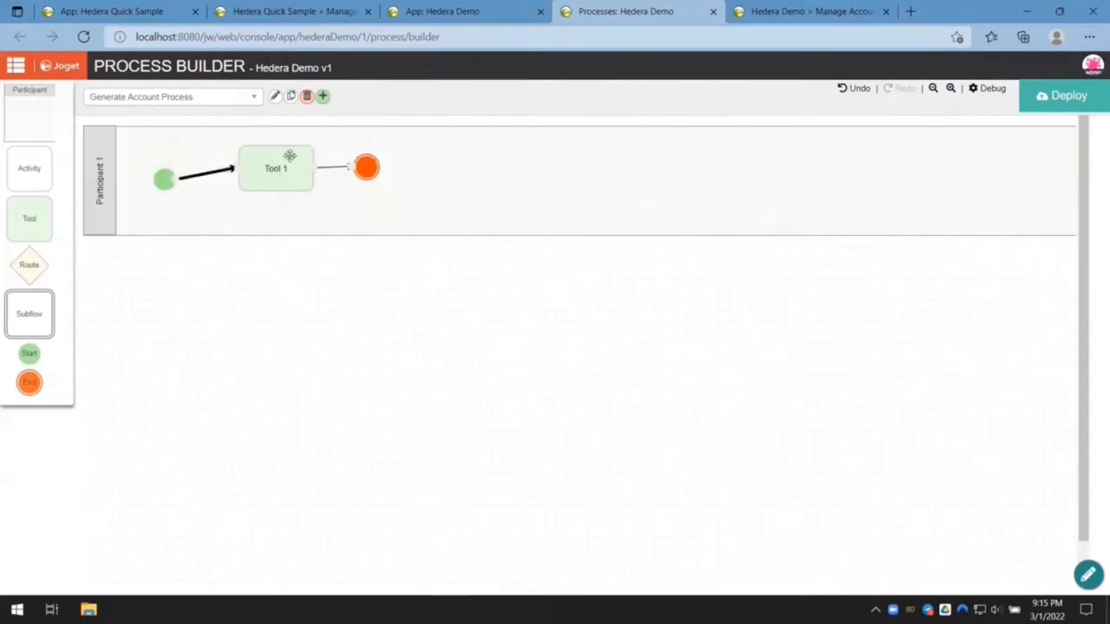
Set the tool's ID to generateAccount and its name to Generate Account, and deploy the process
{"action": "double_click", "coordinate": [278, 167]}
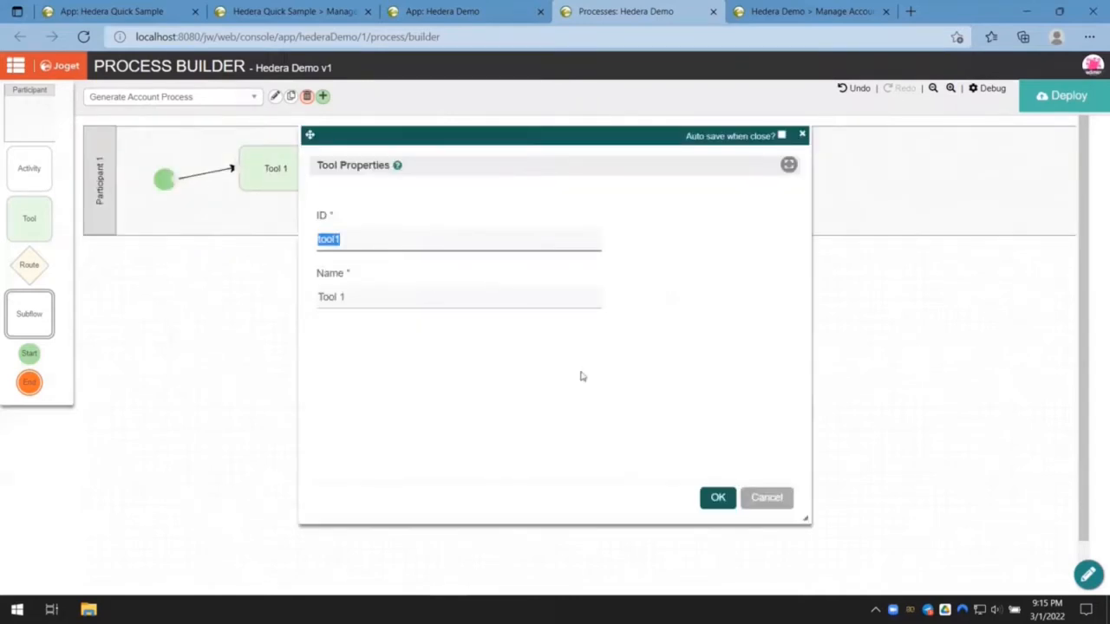
{"action": "type", "text": "generateAccount"}
{"action": "key", "text": "Tab"}
{"action": "type", "text": "Gener"}
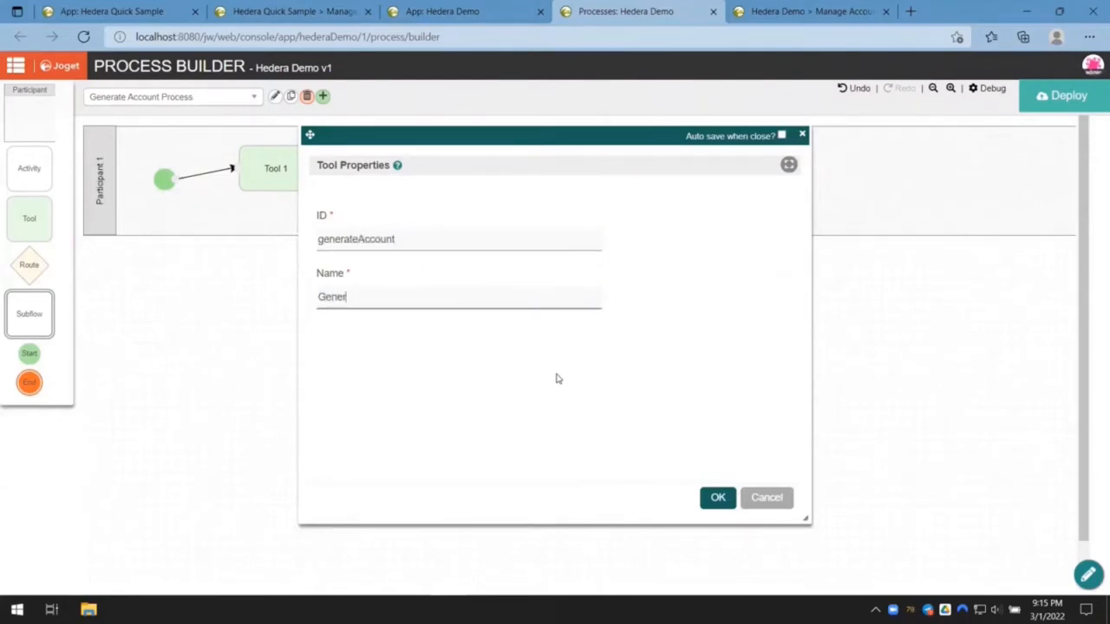
{"action": "type", "text": "ate Account"}
{"action": "left_click", "coordinate": [718, 498]}
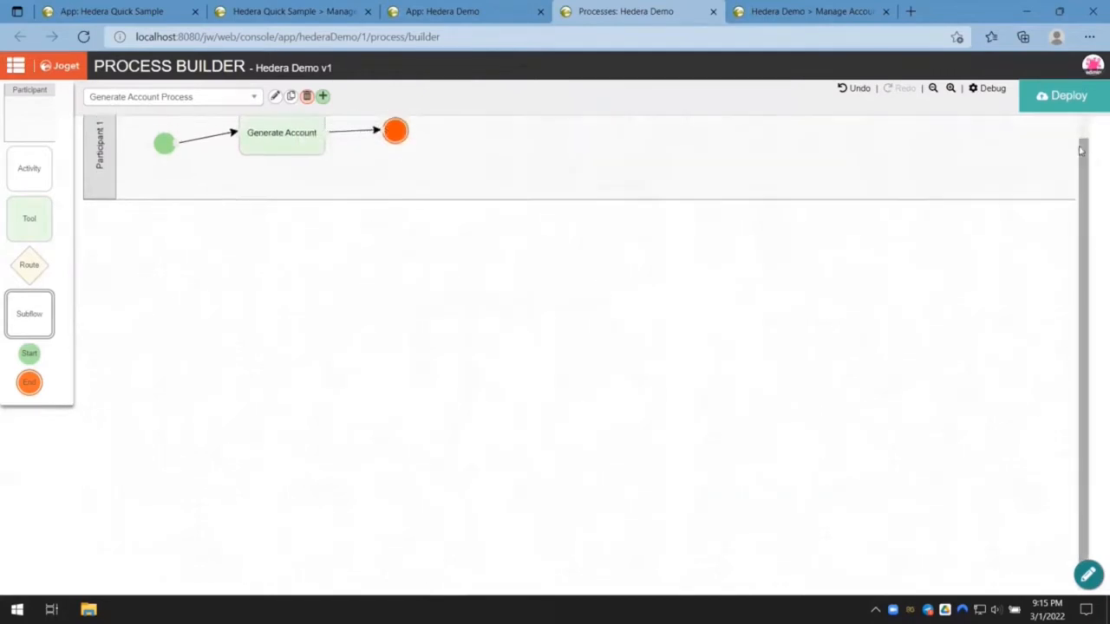
{"action": "left_click", "coordinate": [1054, 110]}
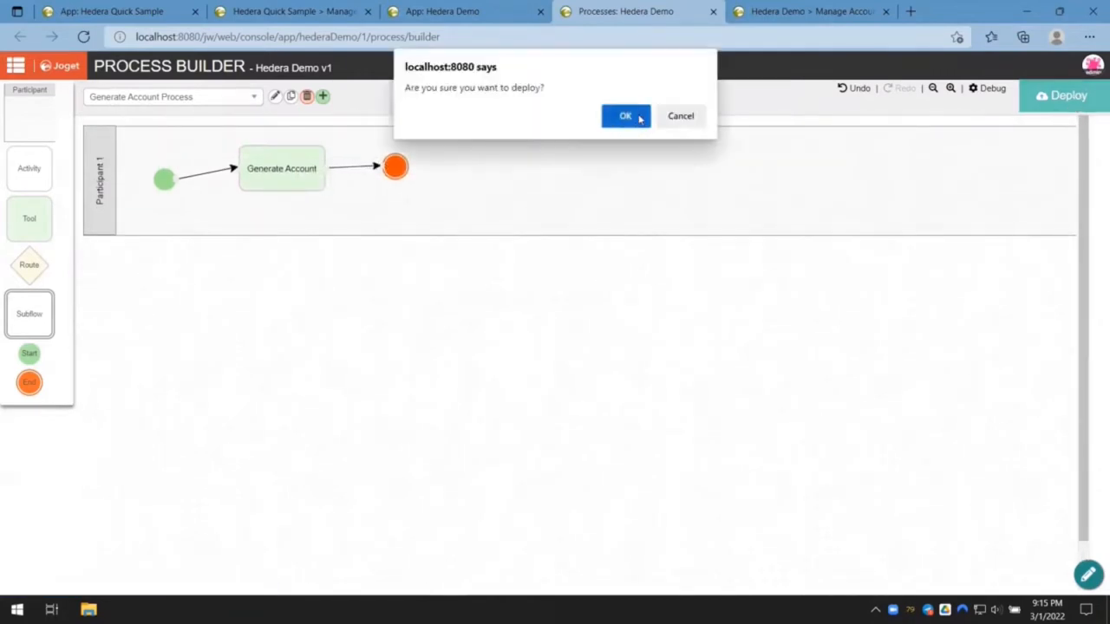
{"action": "left_click", "coordinate": [634, 116]}
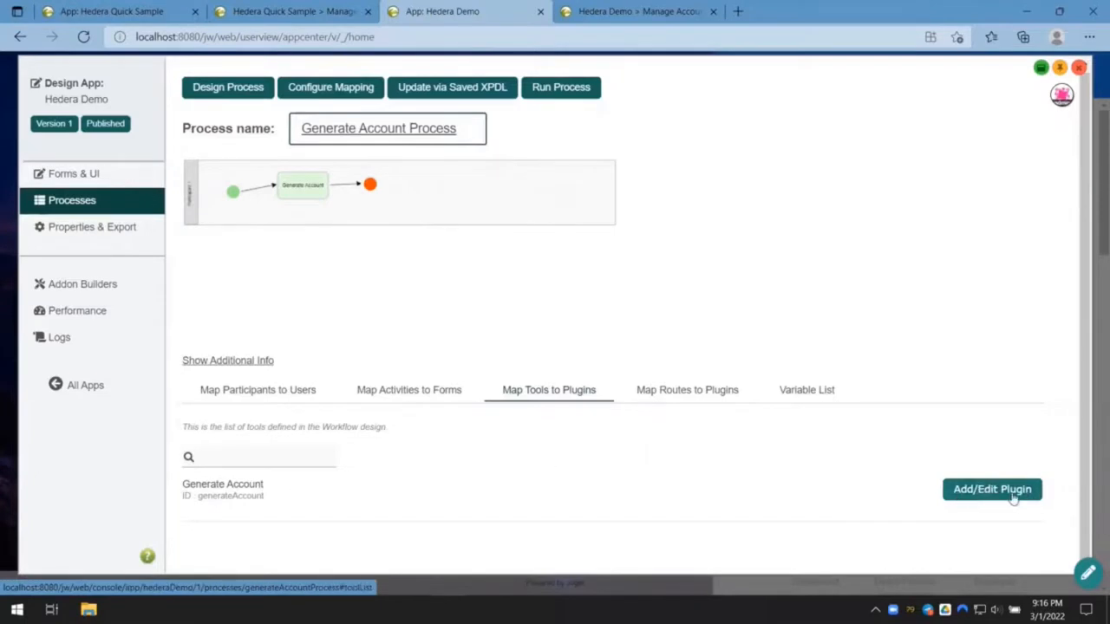
Open the process mapping and map the Generate Account tool to the Hedera Generate Account Tool plugin
{"action": "left_click", "coordinate": [343, 90]}
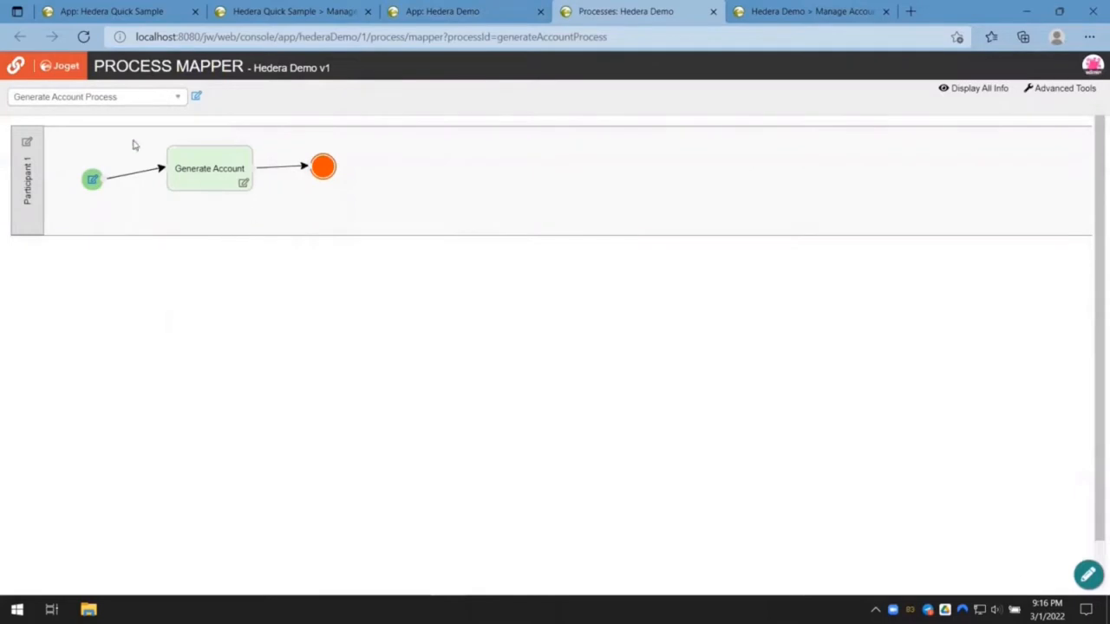
{"action": "left_click", "coordinate": [242, 186]}
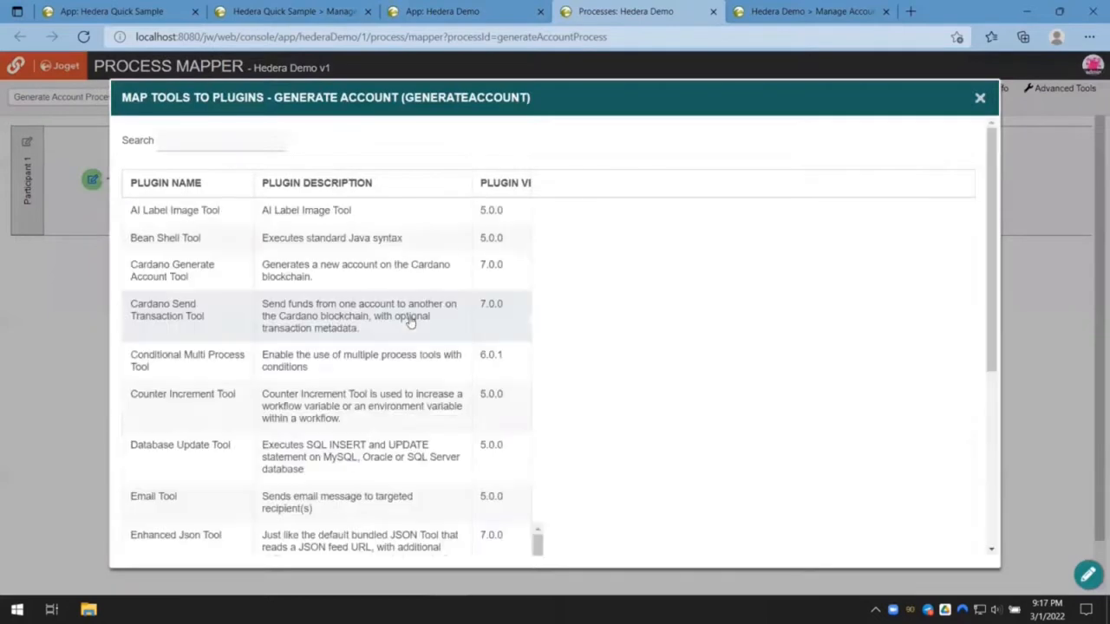
{"action": "left_click", "coordinate": [229, 145]}
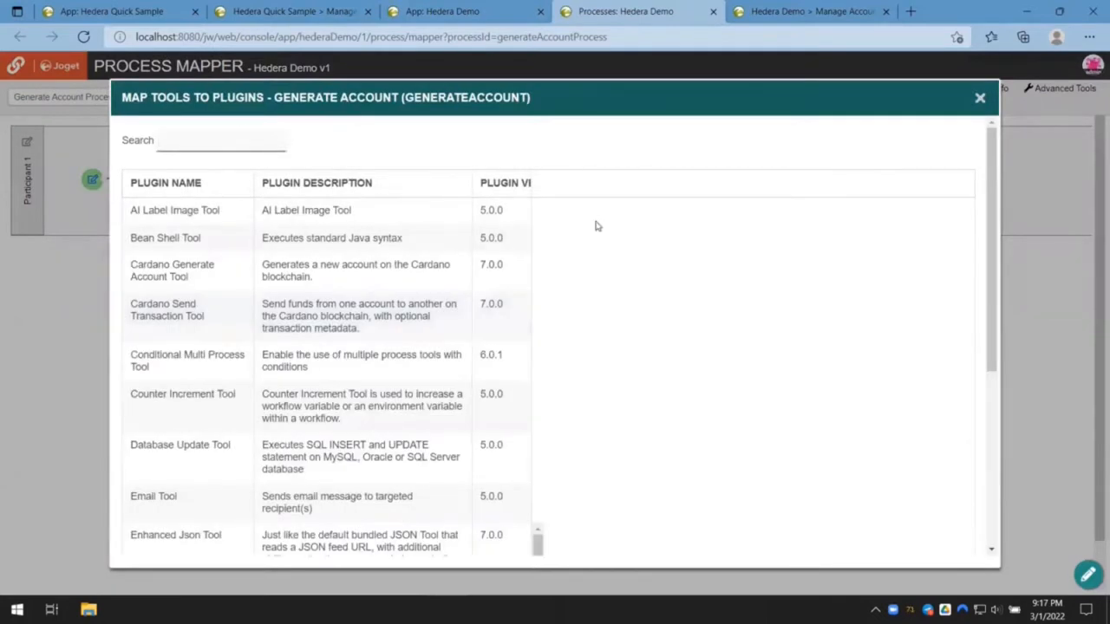
{"action": "type", "text": "hedera"}
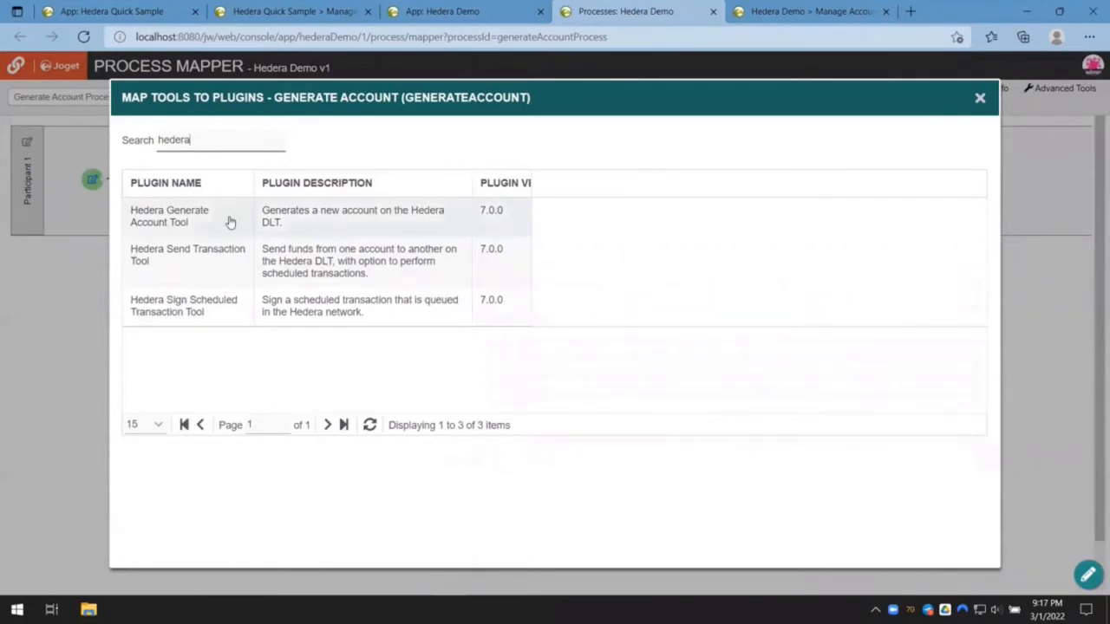
{"action": "left_click", "coordinate": [230, 222]}
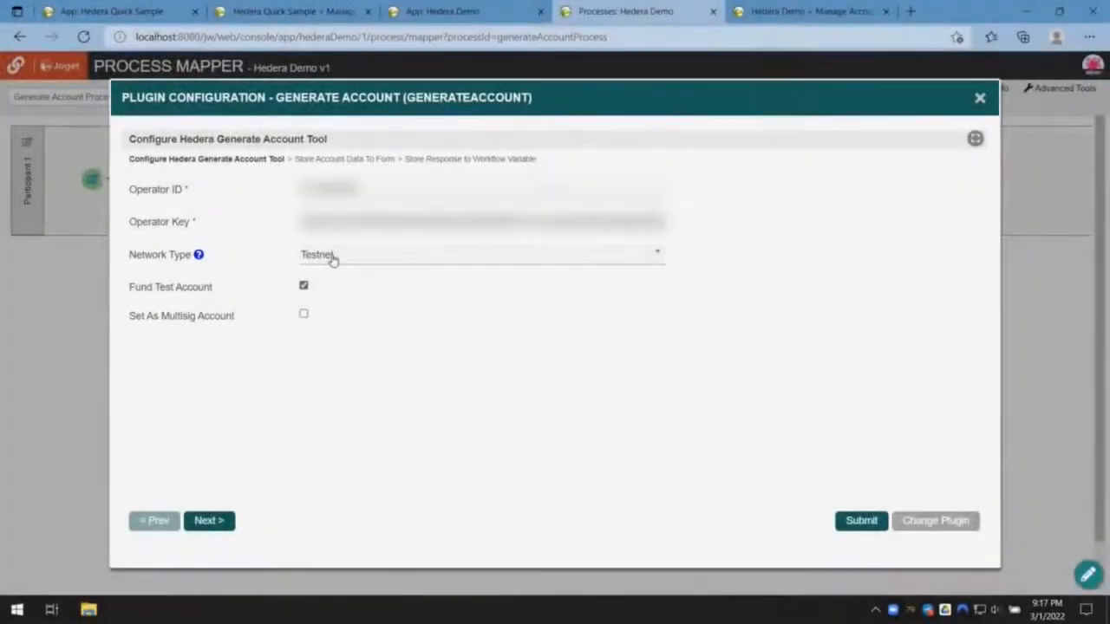
{"action": "left_click", "coordinate": [332, 256]}
{"action": "left_click", "coordinate": [707, 360]}
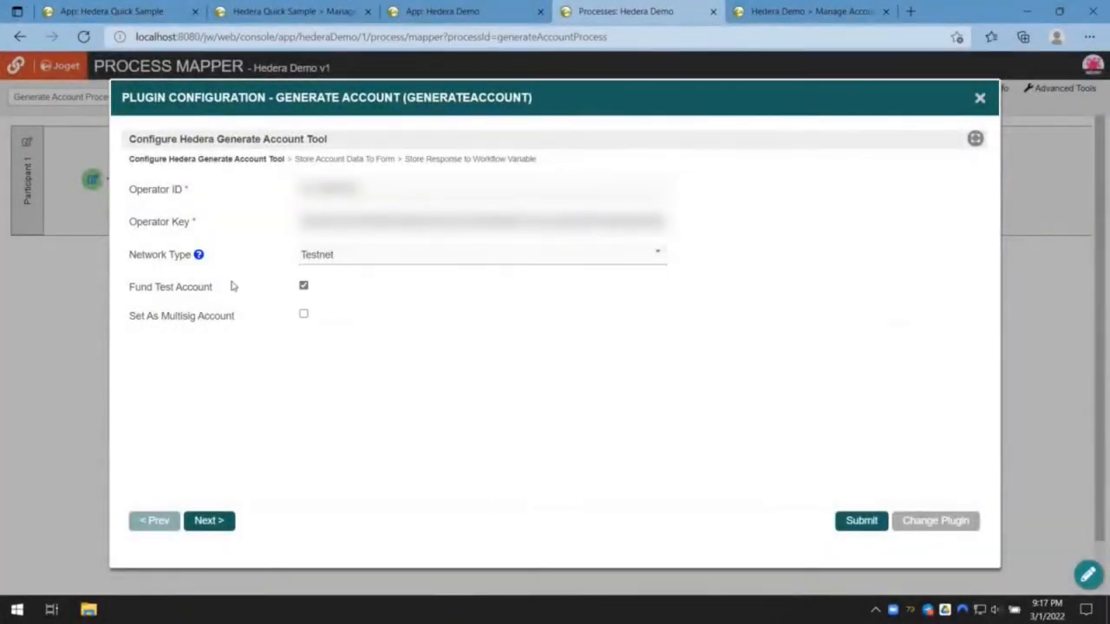
Store the account data in the Account Details form and map the encrypted account mnemonic phrase to mnemonic
{"action": "left_click", "coordinate": [338, 159]}
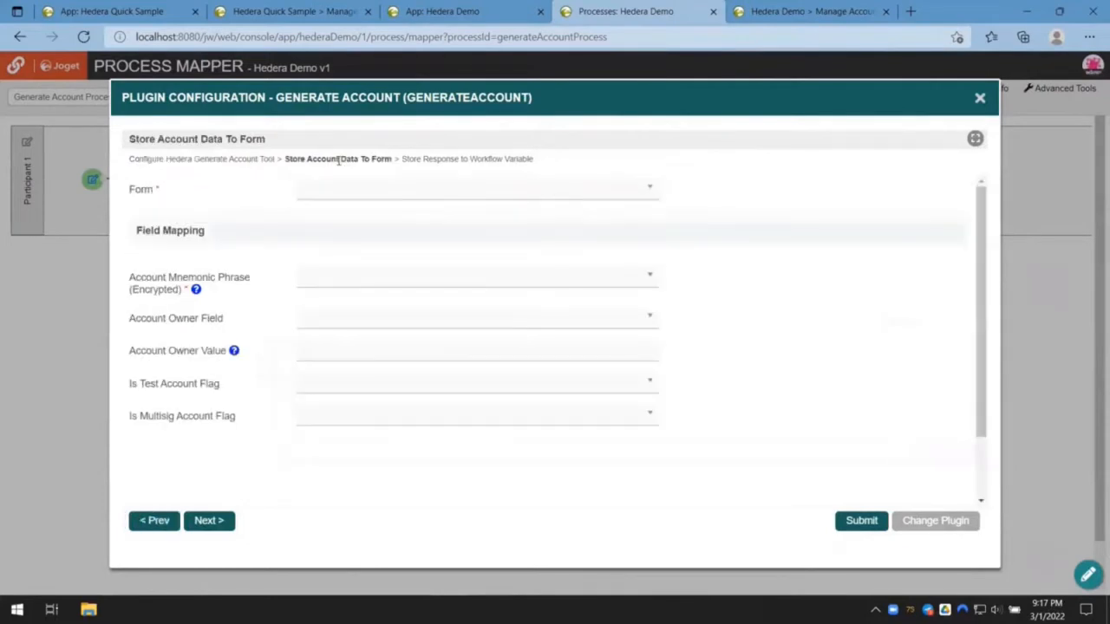
{"action": "left_click", "coordinate": [396, 191]}
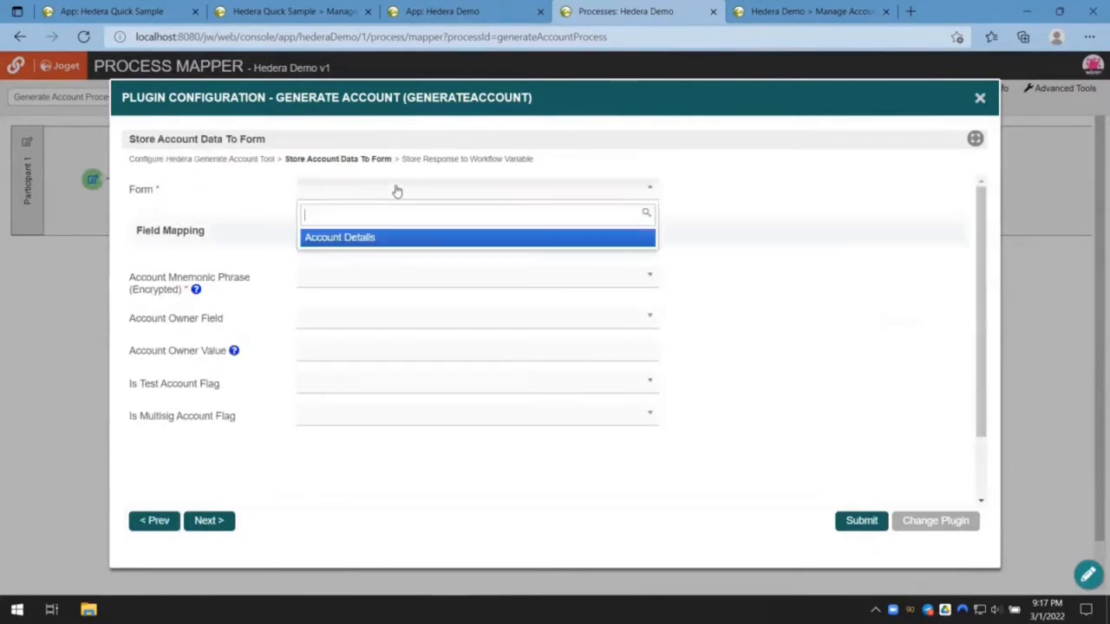
{"action": "left_click", "coordinate": [399, 240]}
{"action": "left_click", "coordinate": [391, 284]}
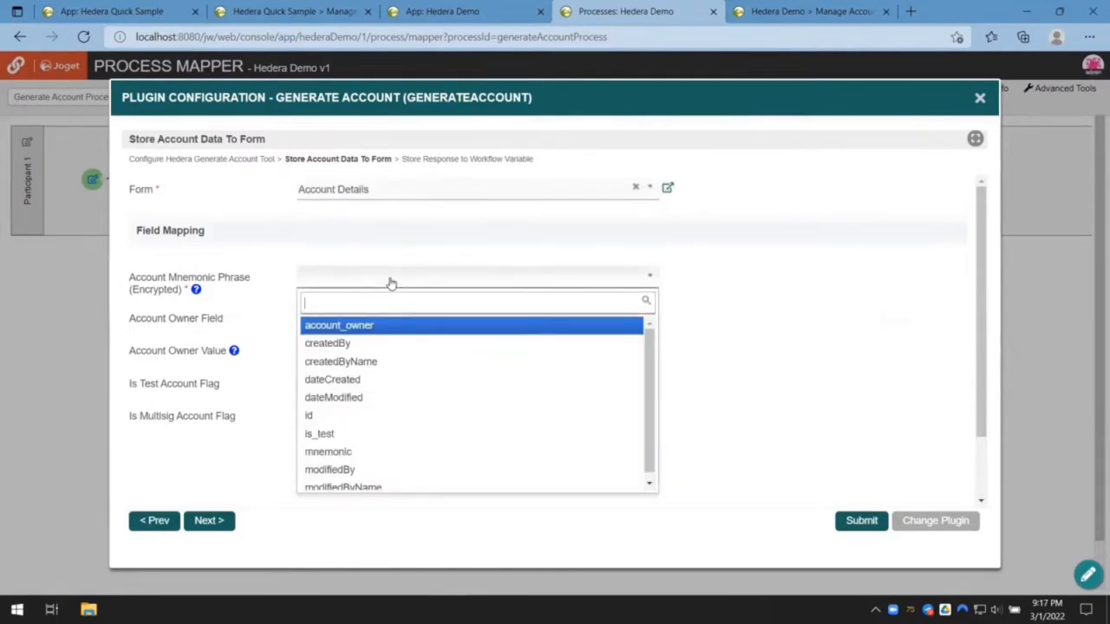
{"action": "type", "text": "mne"}
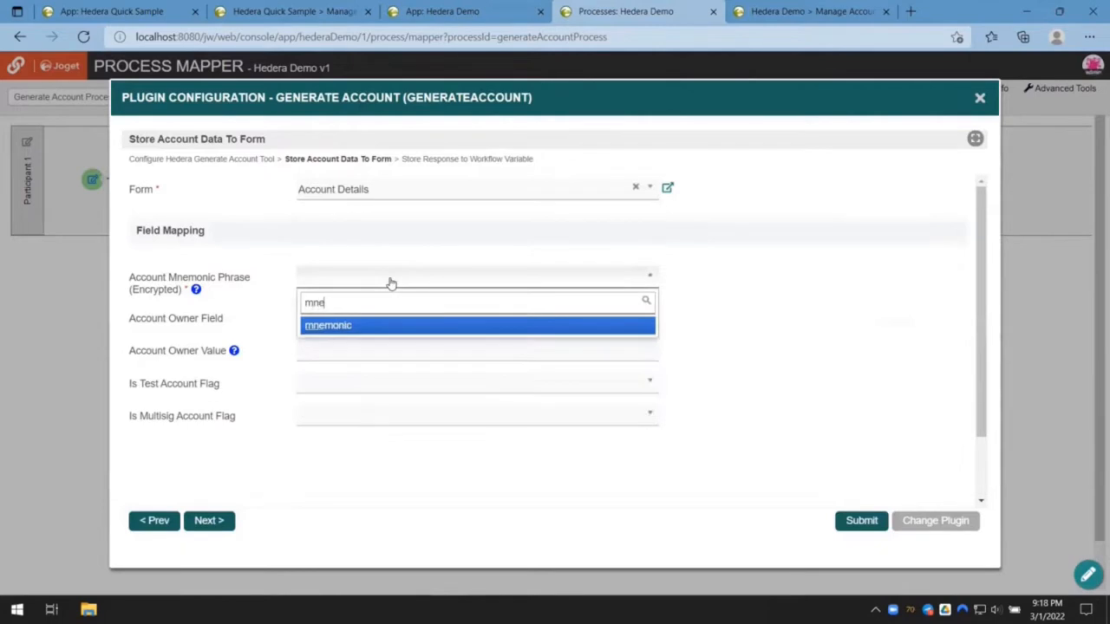
{"action": "left_click", "coordinate": [382, 327]}
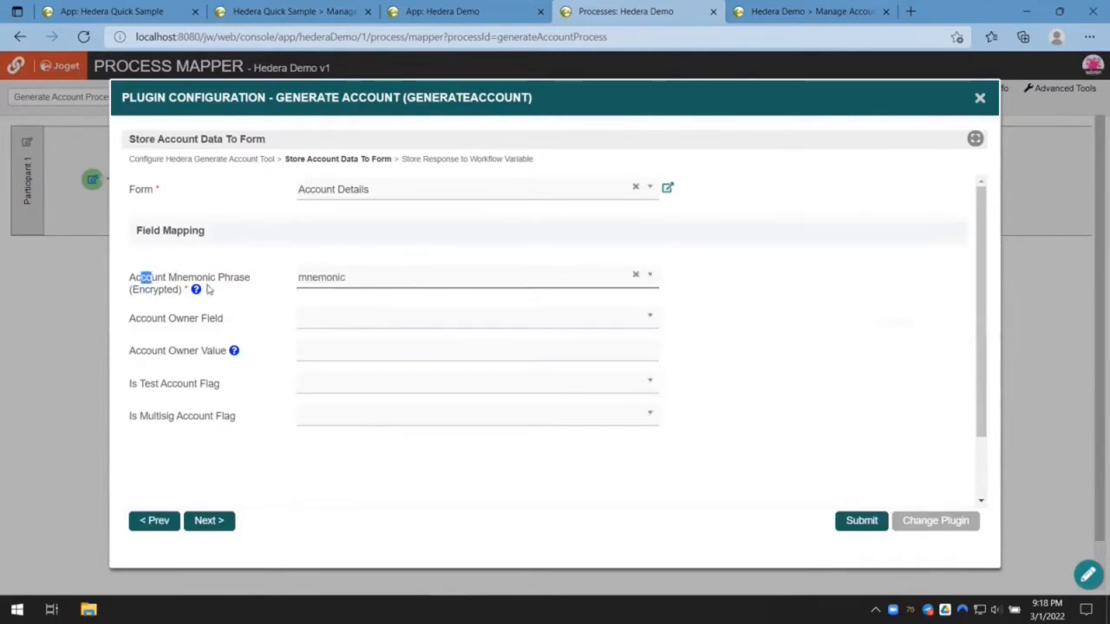
{"action": "left_click_drag", "start_coordinate": [156, 276], "coordinate": [255, 301]}
{"action": "left_click", "coordinate": [255, 300]}
Map the account owner field to account_owner and set the account owner value to #currentUser.username#
{"action": "left_click", "coordinate": [324, 316]}
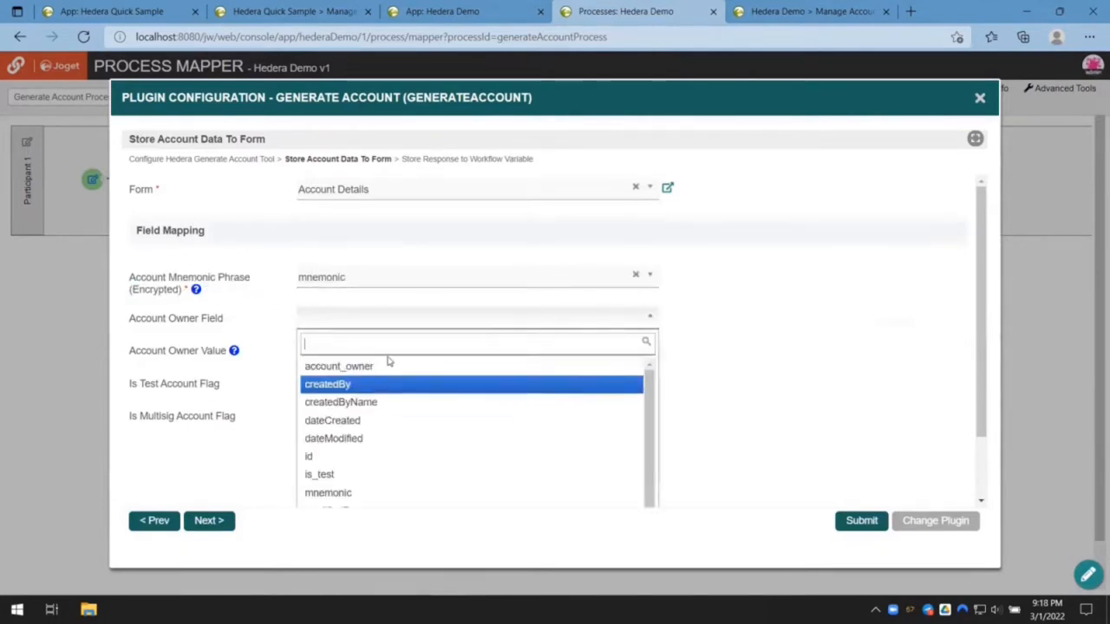
{"action": "left_click", "coordinate": [387, 369]}
{"action": "left_click", "coordinate": [408, 348]}
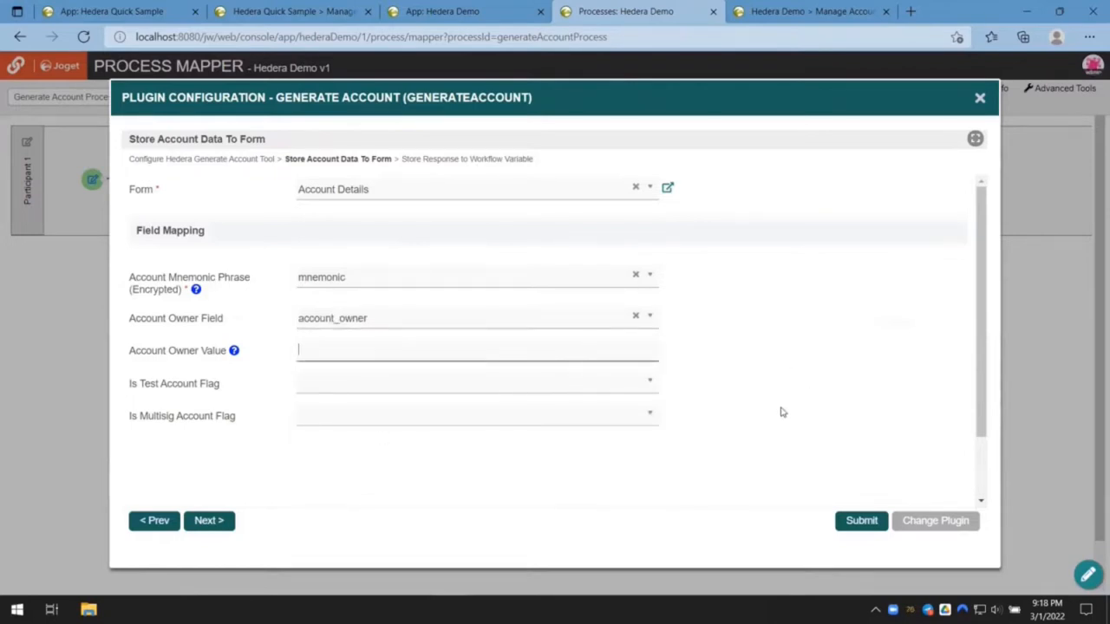
{"action": "type", "text": "#currentUser"}
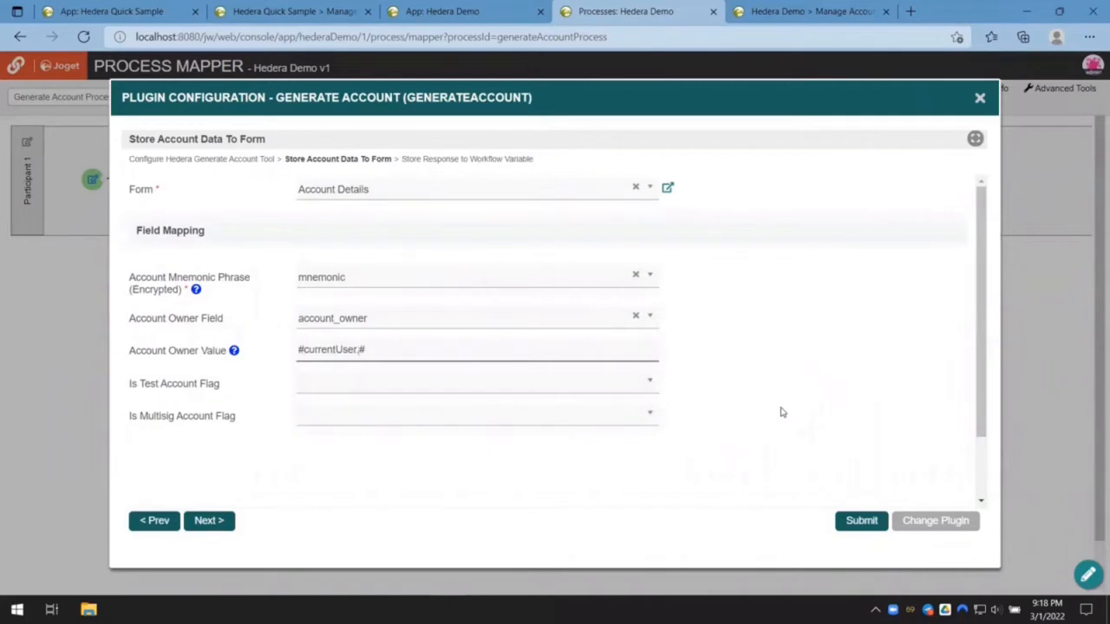
{"action": "type", "text": ".username"}
{"action": "triple_click", "coordinate": [395, 350]}
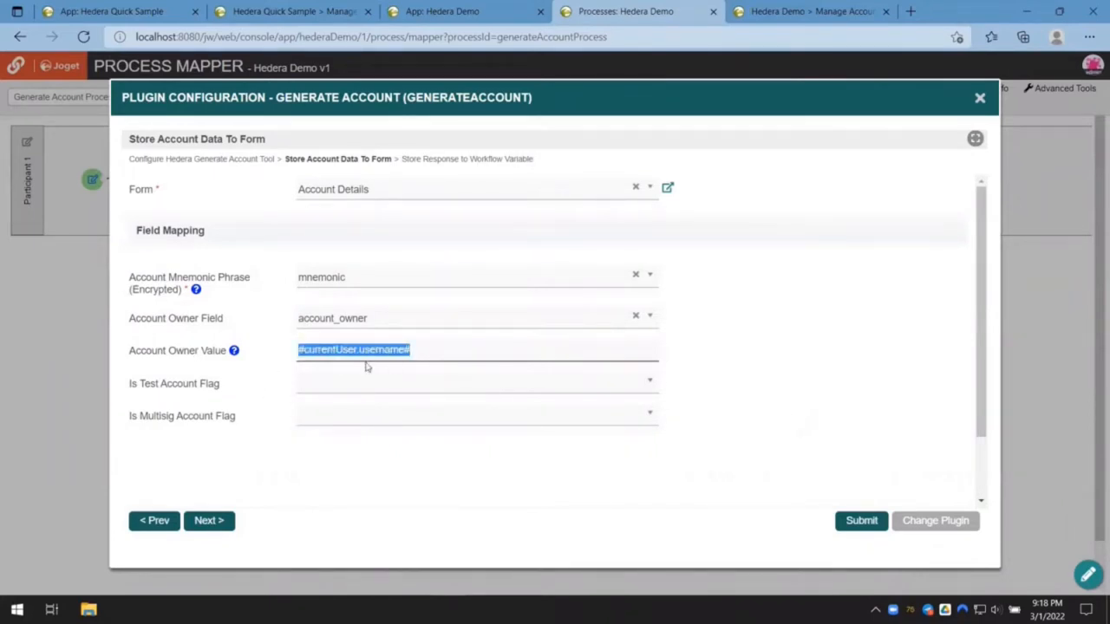
Map the Is Test Account flag to is_test and submit the plugin configuration
{"action": "left_click", "coordinate": [343, 382]}
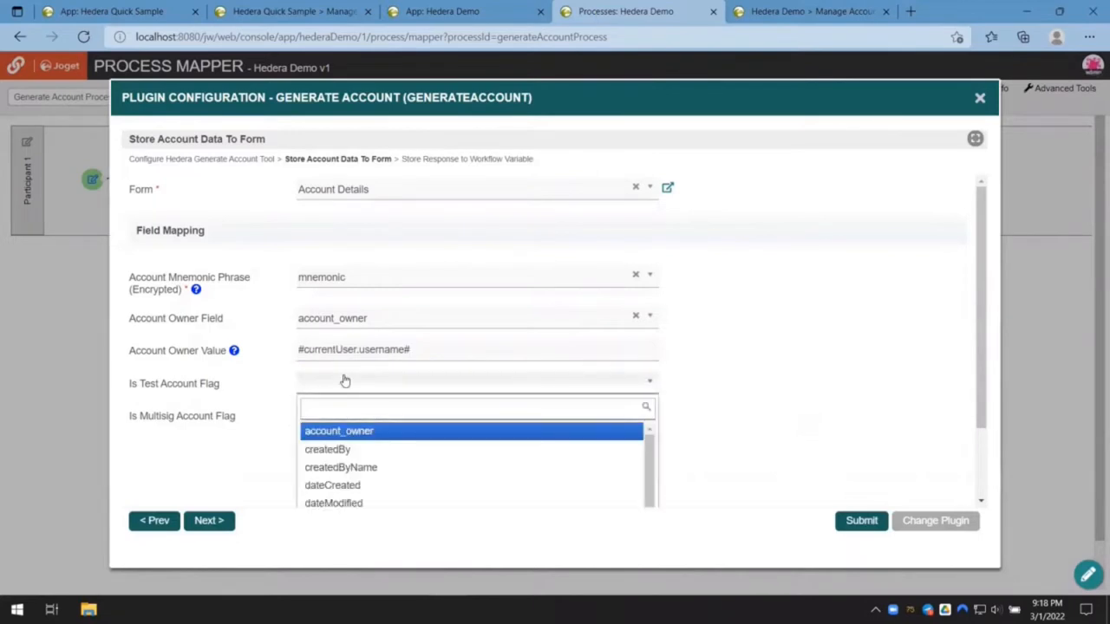
{"action": "type", "text": "is"}
{"action": "left_click", "coordinate": [357, 433]}
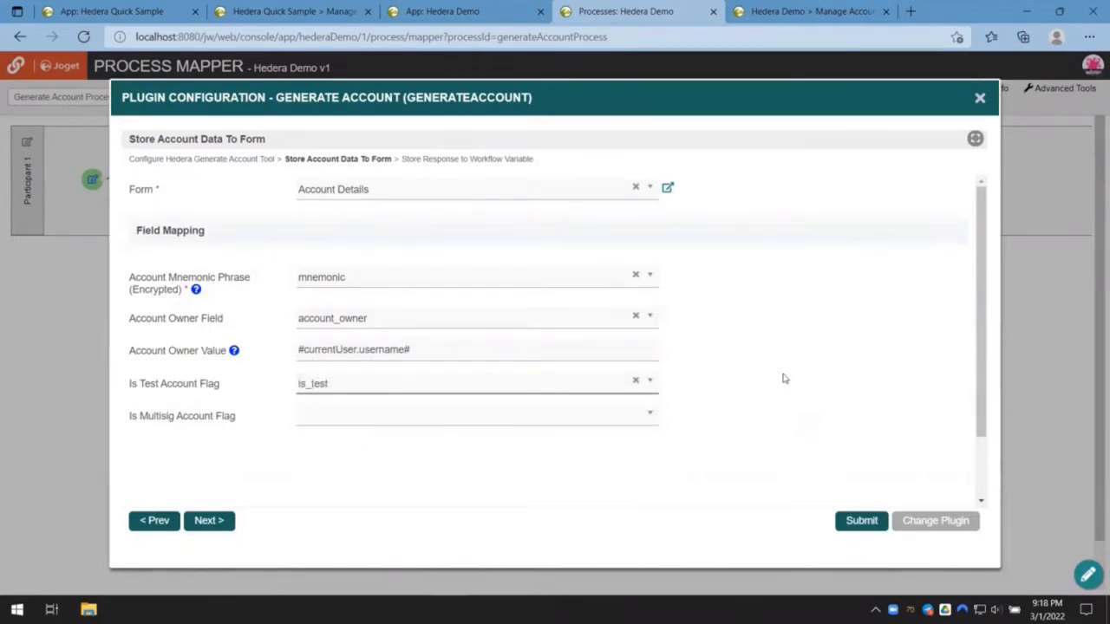
{"action": "left_click", "coordinate": [861, 522]}
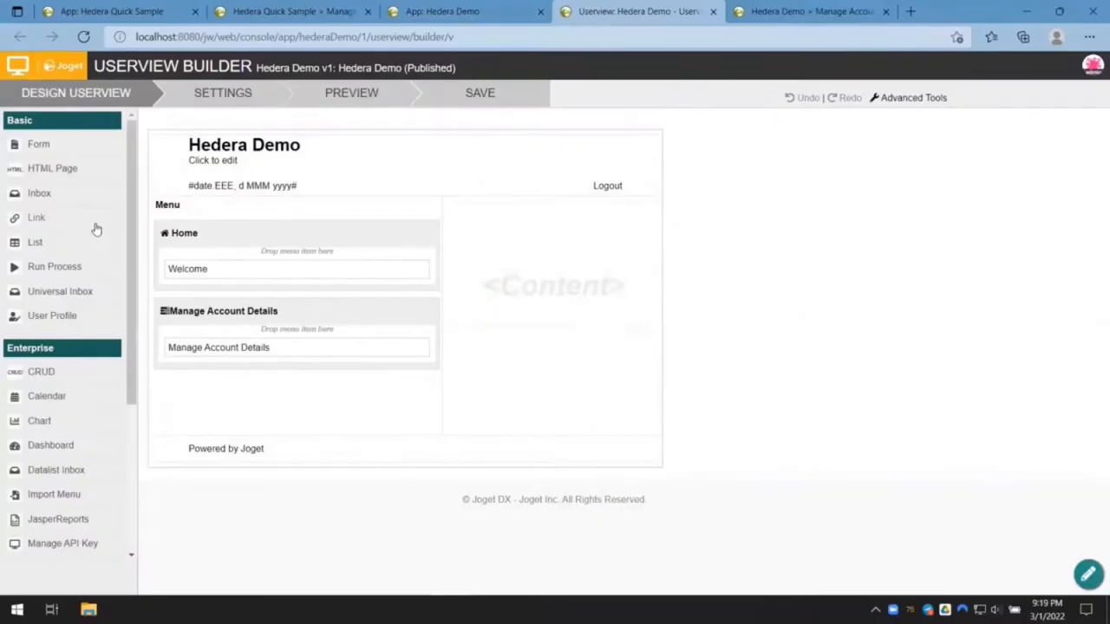
Add a Run Process menu item above Manage Account Details in that category and set its process to Generate Account Process
{"action": "left_click_drag", "start_coordinate": [82, 276], "coordinate": [287, 347]}
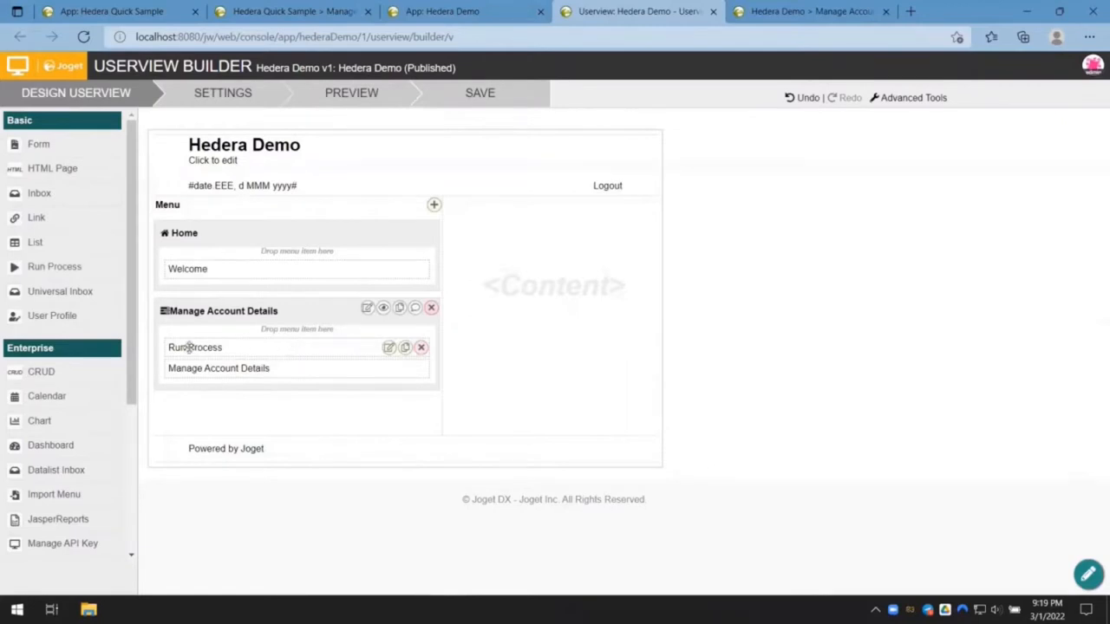
{"action": "left_click", "coordinate": [389, 347]}
{"action": "left_click", "coordinate": [392, 267]}
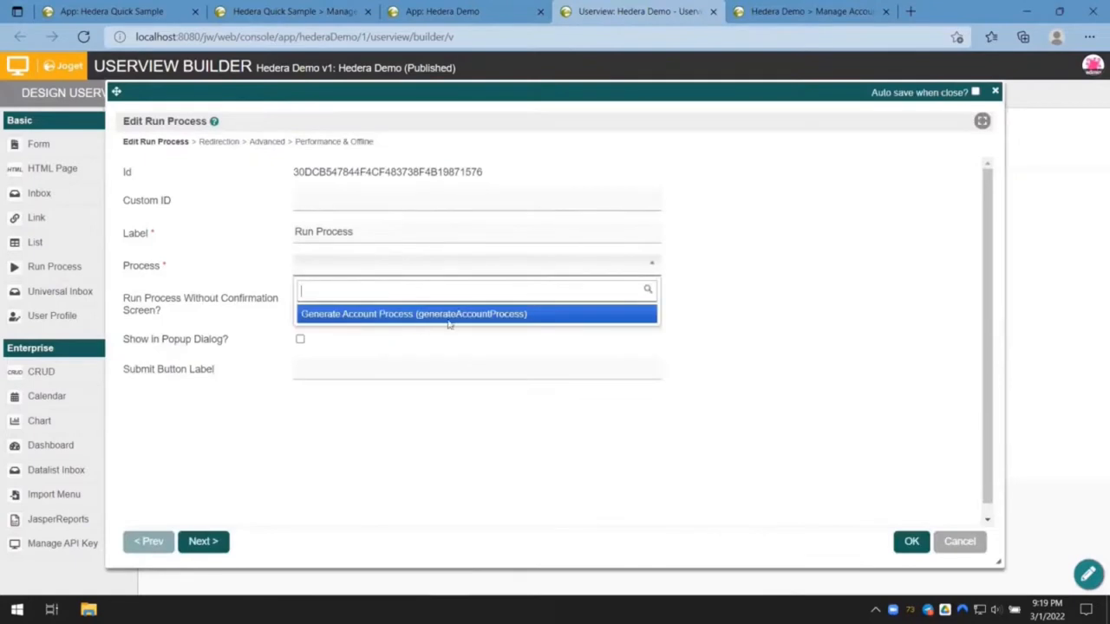
{"action": "left_click", "coordinate": [562, 319]}
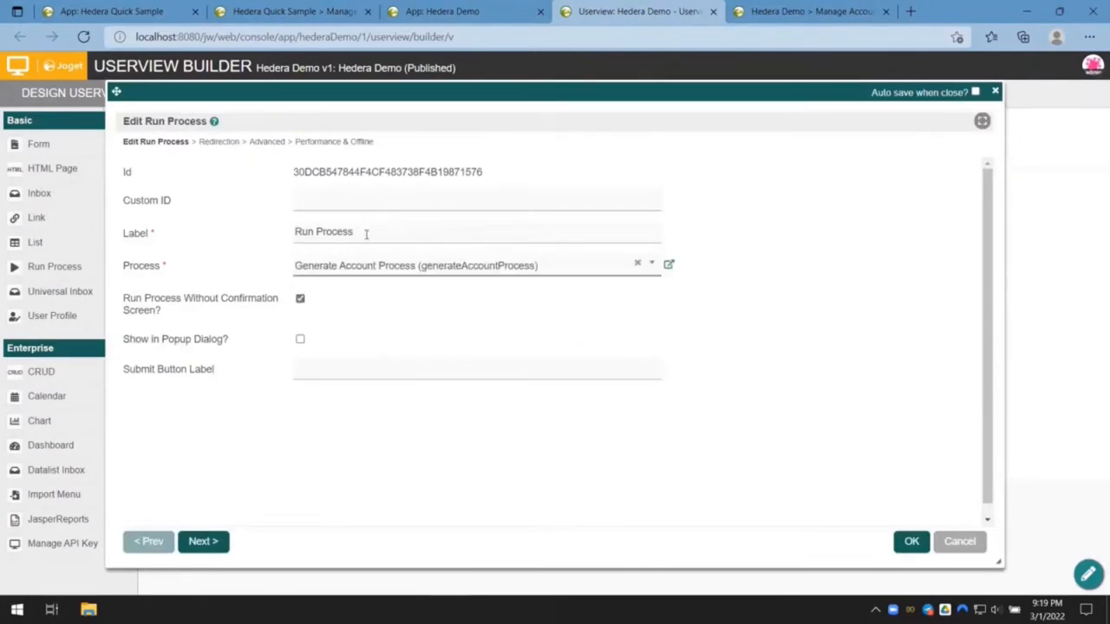
Label the menu item Generate New Account, turn off running without a confirmation screen, and save the userview
{"action": "triple_click", "coordinate": [370, 236]}
{"action": "type", "text": "G"}
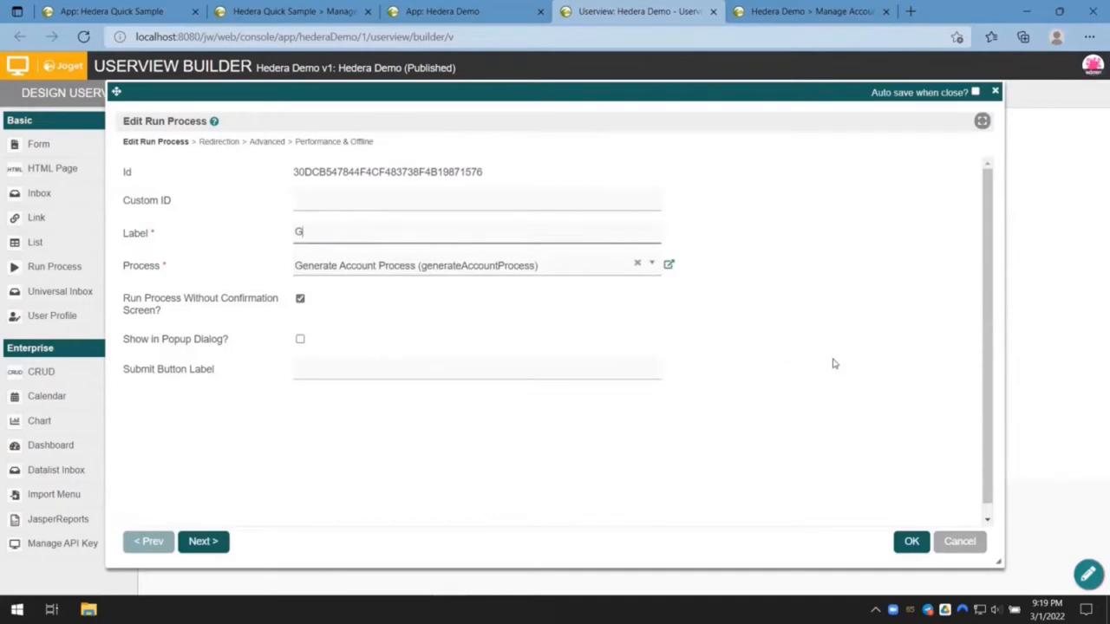
{"action": "type", "text": "enerate New Account"}
{"action": "left_click", "coordinate": [301, 300]}
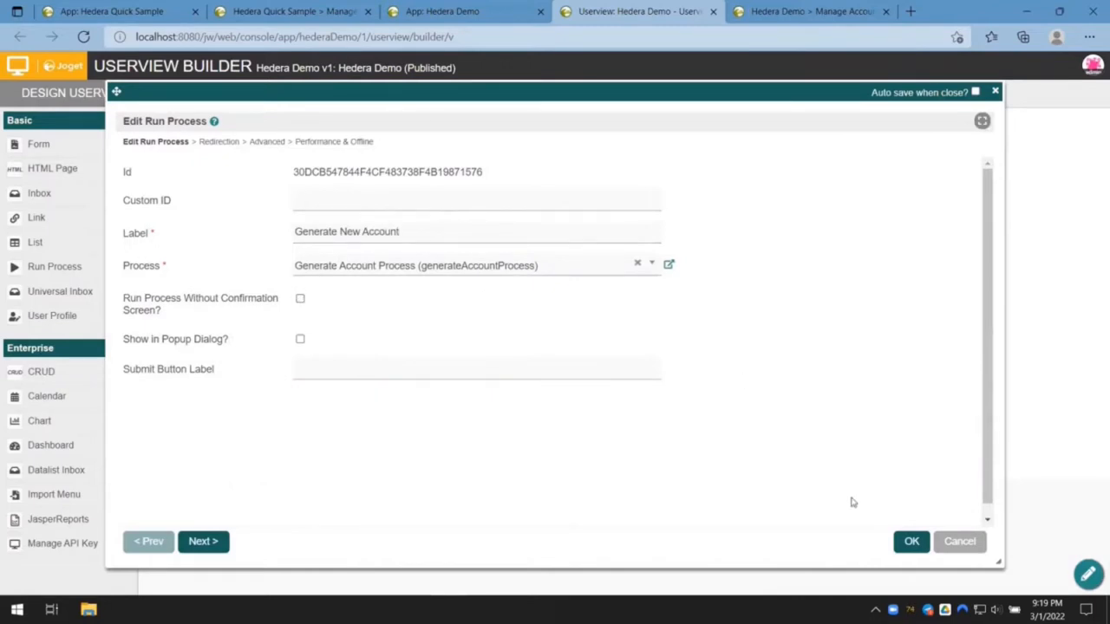
{"action": "left_click", "coordinate": [911, 541]}
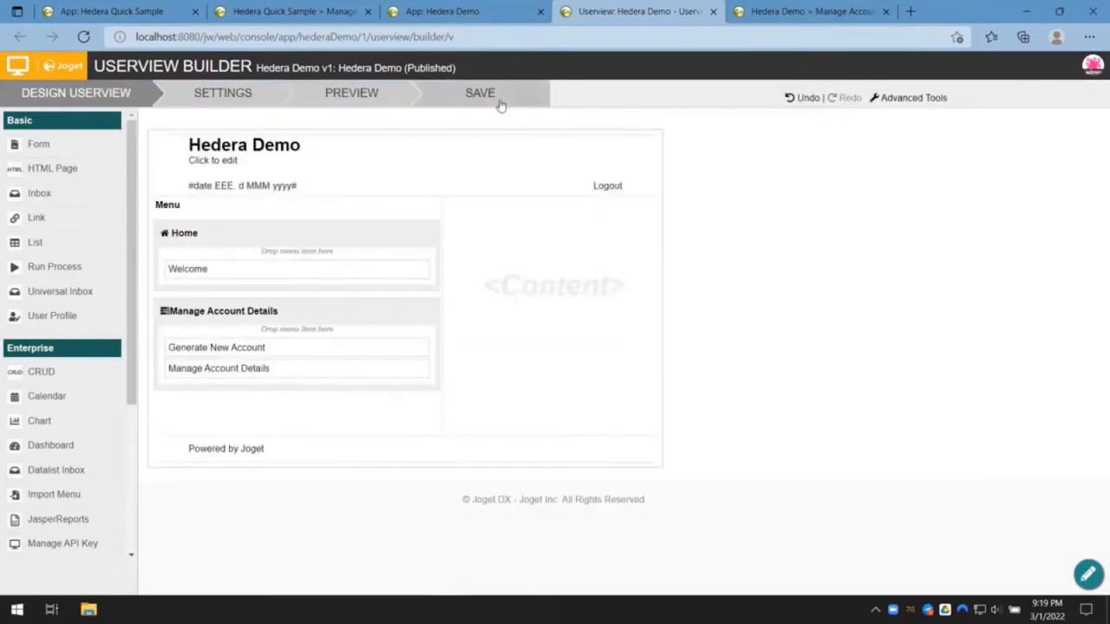
{"action": "left_click", "coordinate": [500, 105]}
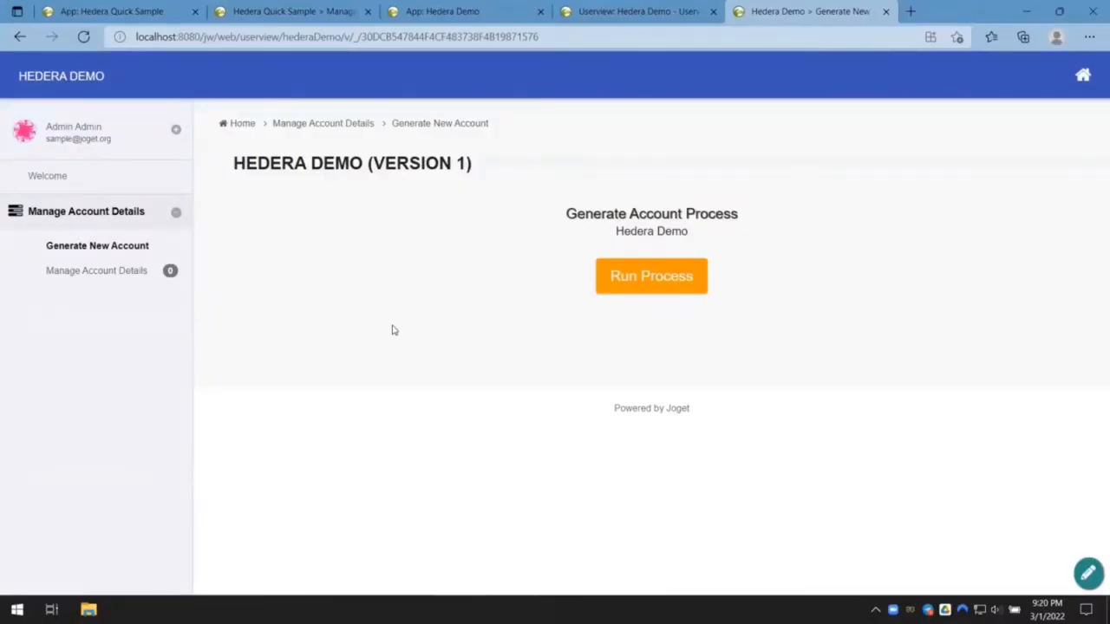
Return to the userview builder and change the userview's theme to Angle Theme
{"action": "left_click", "coordinate": [649, 7]}
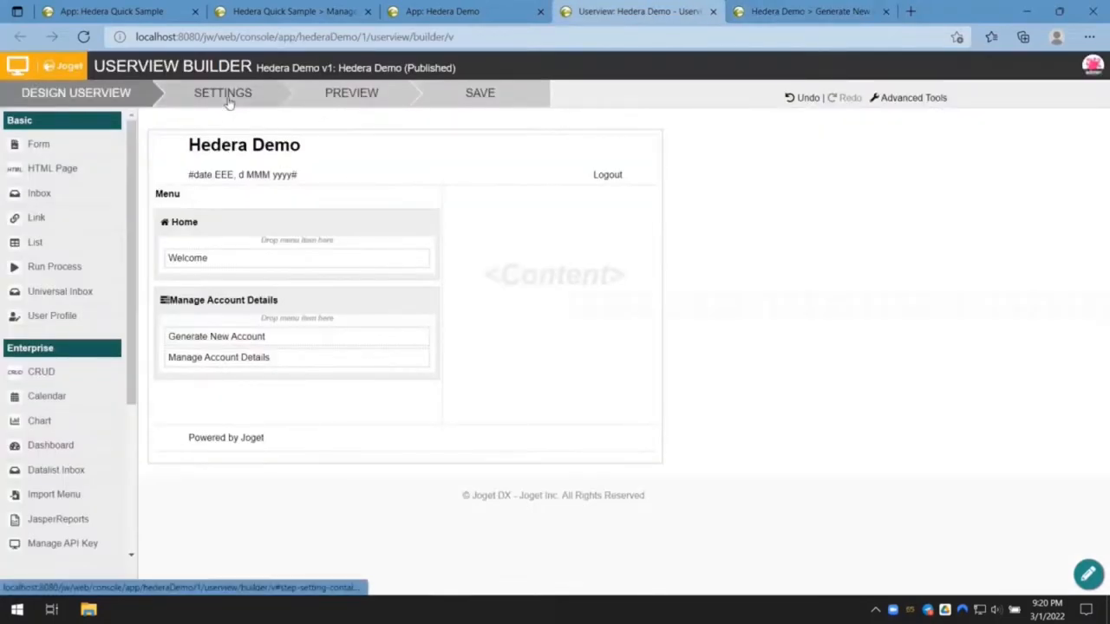
{"action": "left_click", "coordinate": [228, 100]}
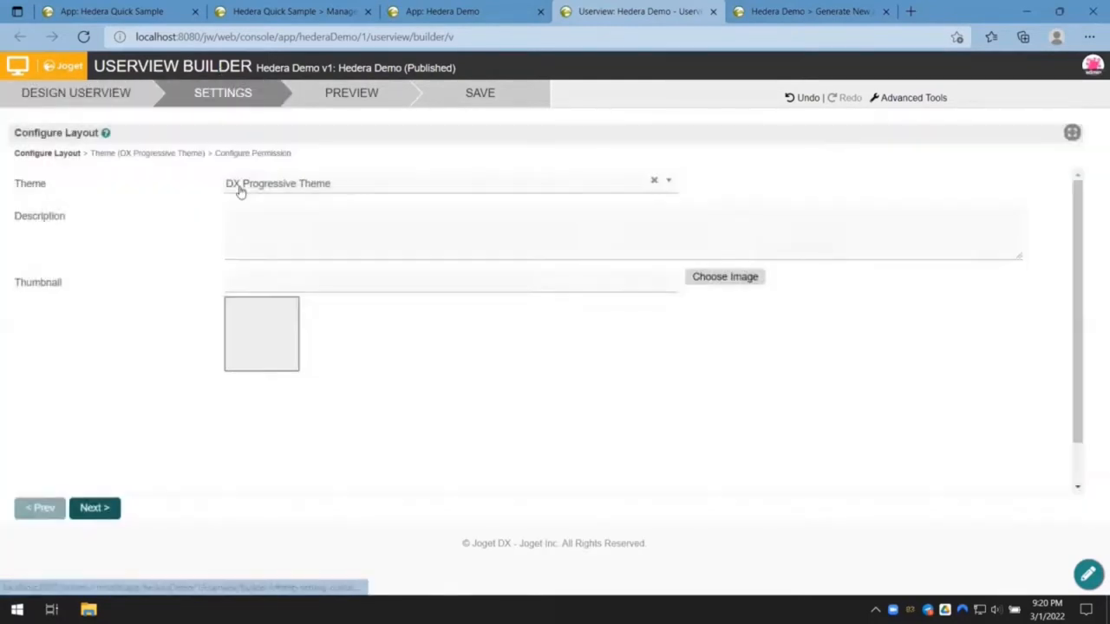
{"action": "left_click", "coordinate": [332, 195]}
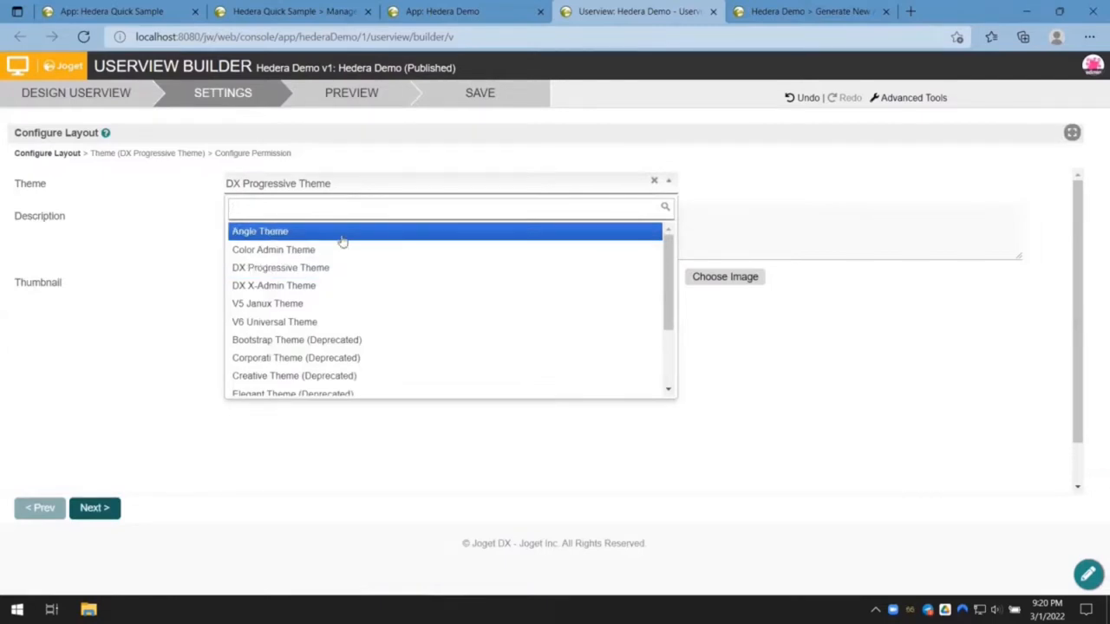
{"action": "left_click", "coordinate": [342, 234]}
Open the Angle Theme configuration and set its primary color to the light purple #D26BEE
{"action": "left_click", "coordinate": [123, 155]}
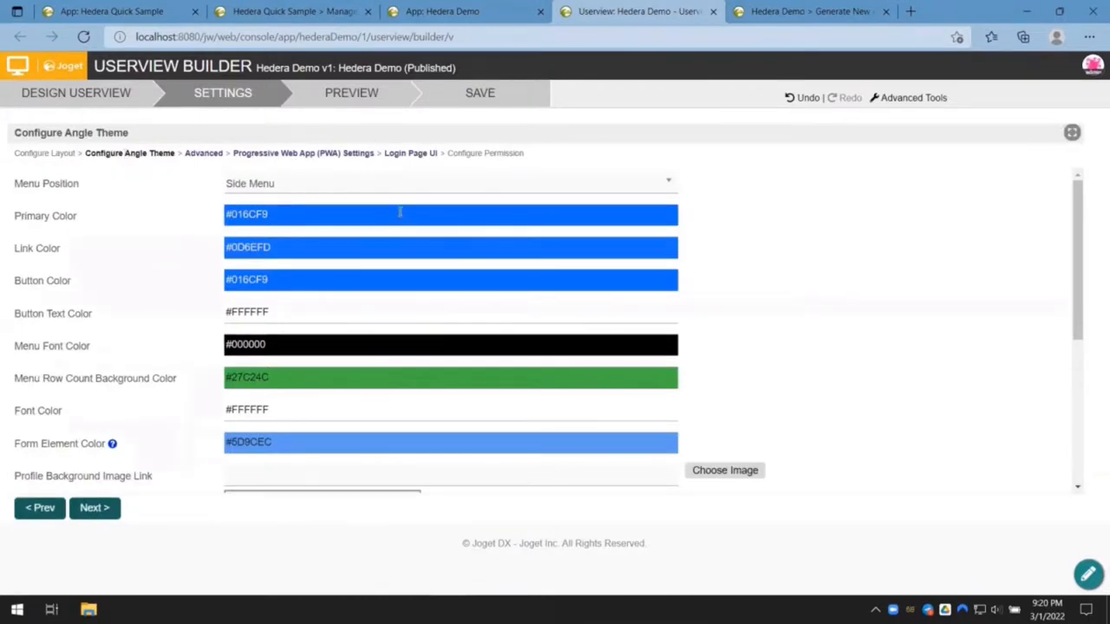
{"action": "left_click", "coordinate": [398, 216]}
{"action": "left_click", "coordinate": [338, 250]}
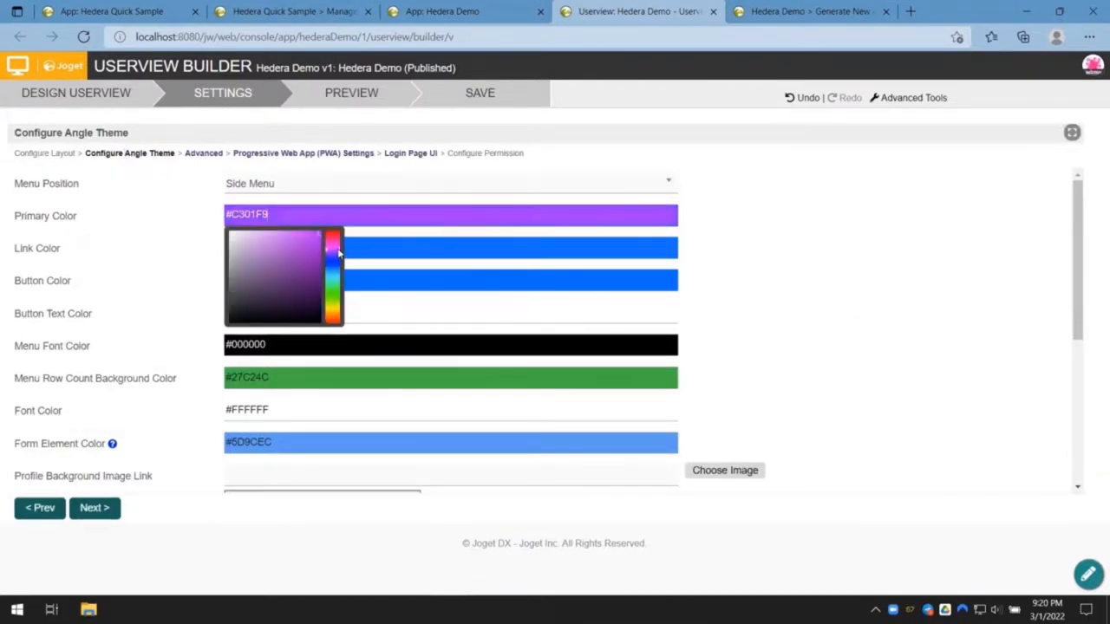
{"action": "left_click", "coordinate": [278, 240]}
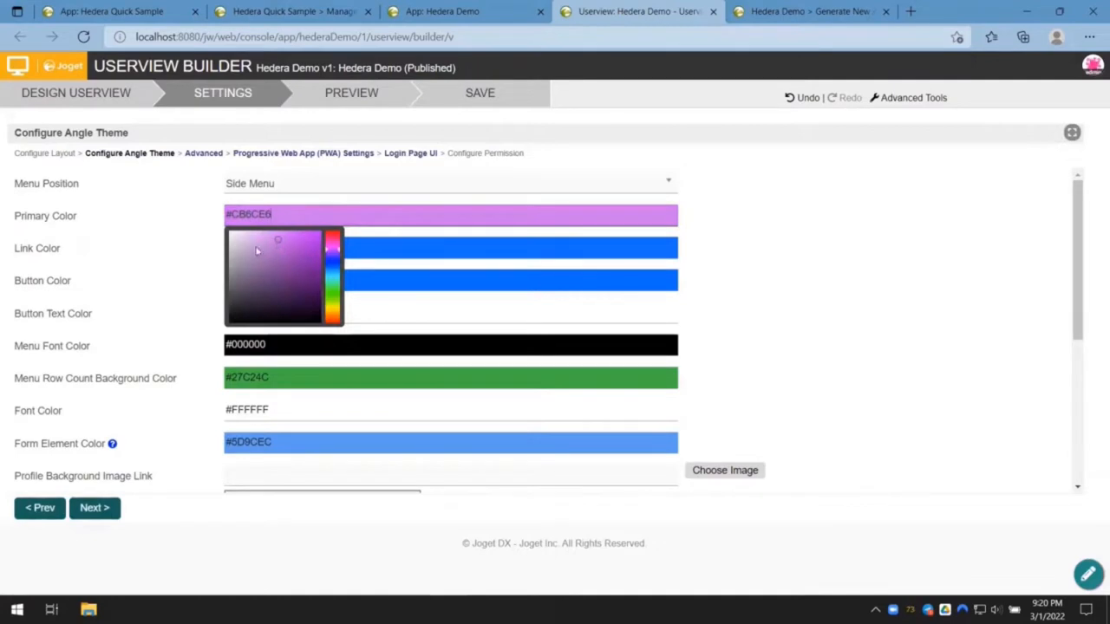
{"action": "left_click", "coordinate": [265, 240]}
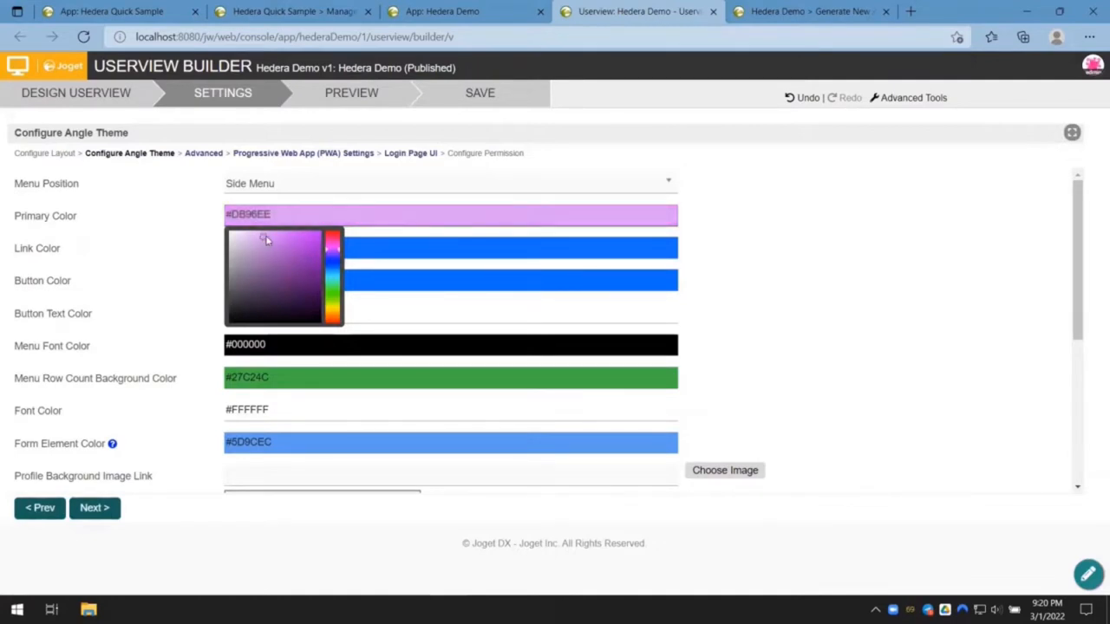
{"action": "left_click", "coordinate": [279, 235]}
{"action": "left_click", "coordinate": [825, 260]}
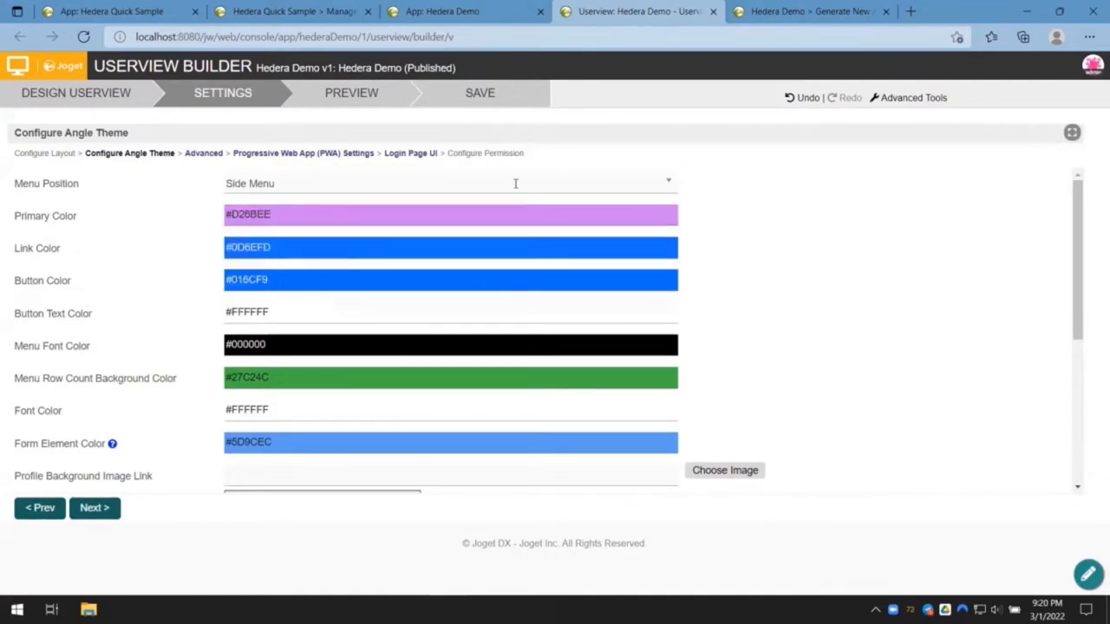
Save the userview and reload the running Hedera Demo app from its home page to apply the theme
{"action": "left_click", "coordinate": [137, 102]}
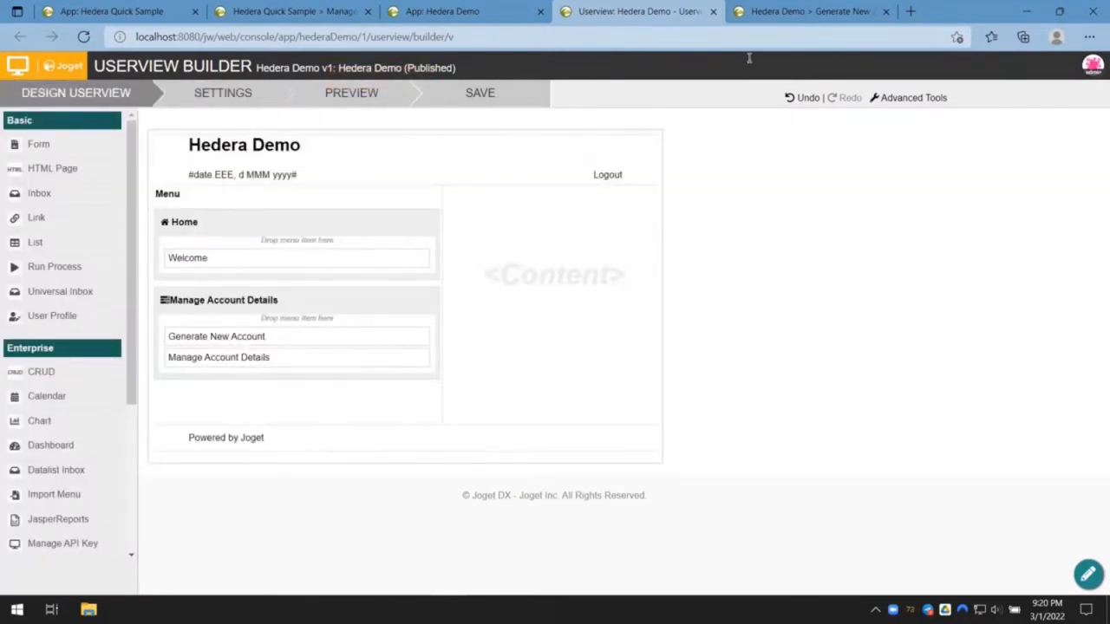
{"action": "left_click", "coordinate": [780, 11]}
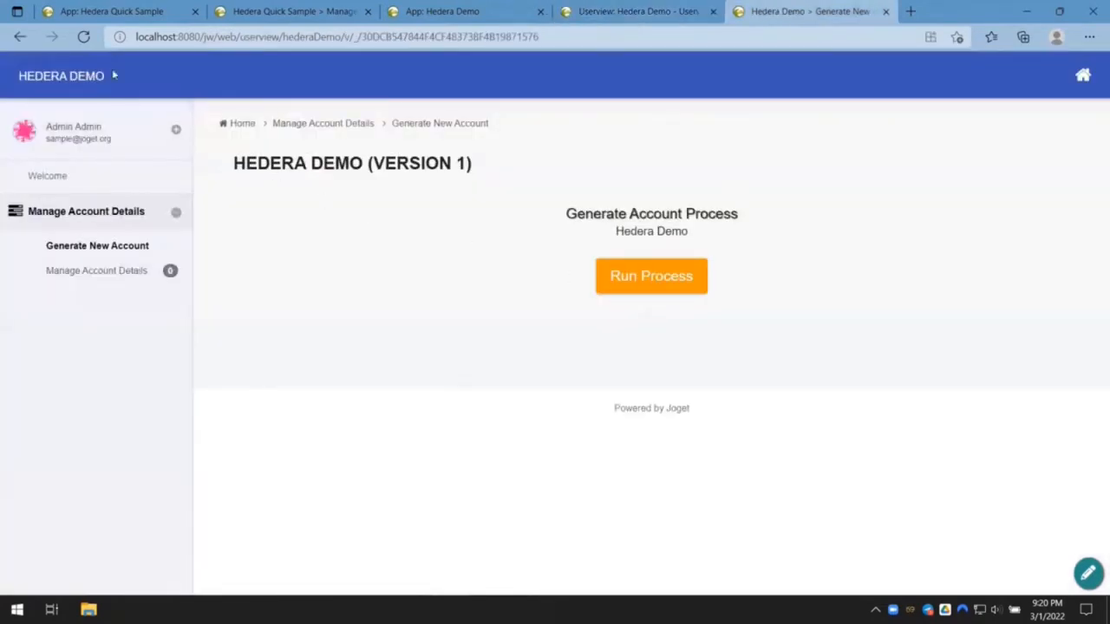
{"action": "left_click", "coordinate": [86, 76]}
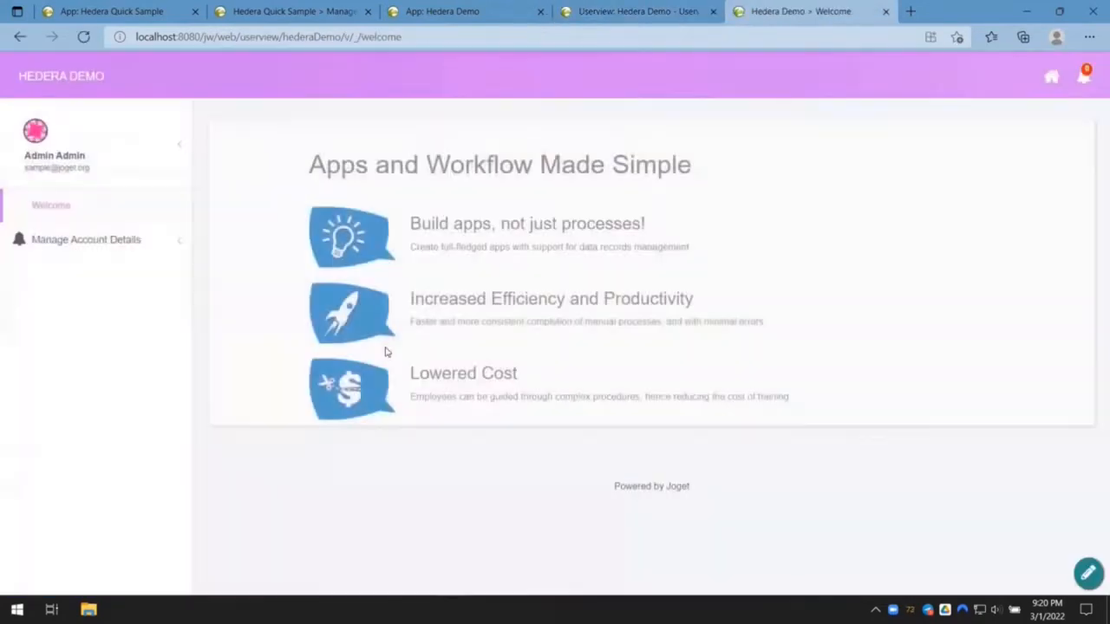
Examine the Manage Account Details list in the running app and open a blank new account record
{"action": "left_click", "coordinate": [92, 239]}
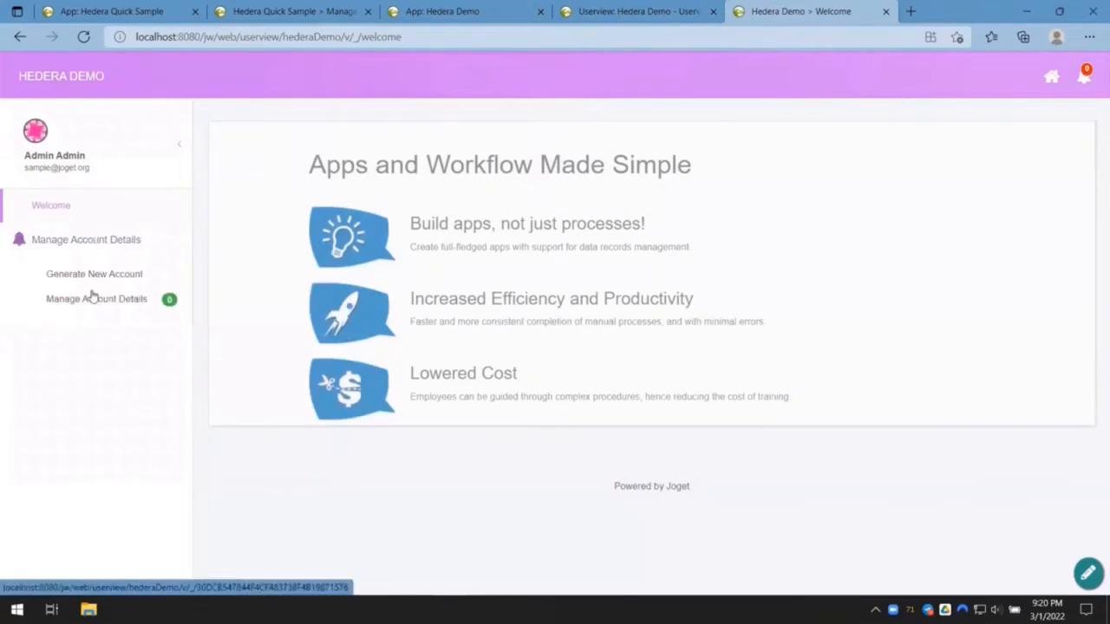
{"action": "left_click", "coordinate": [94, 298]}
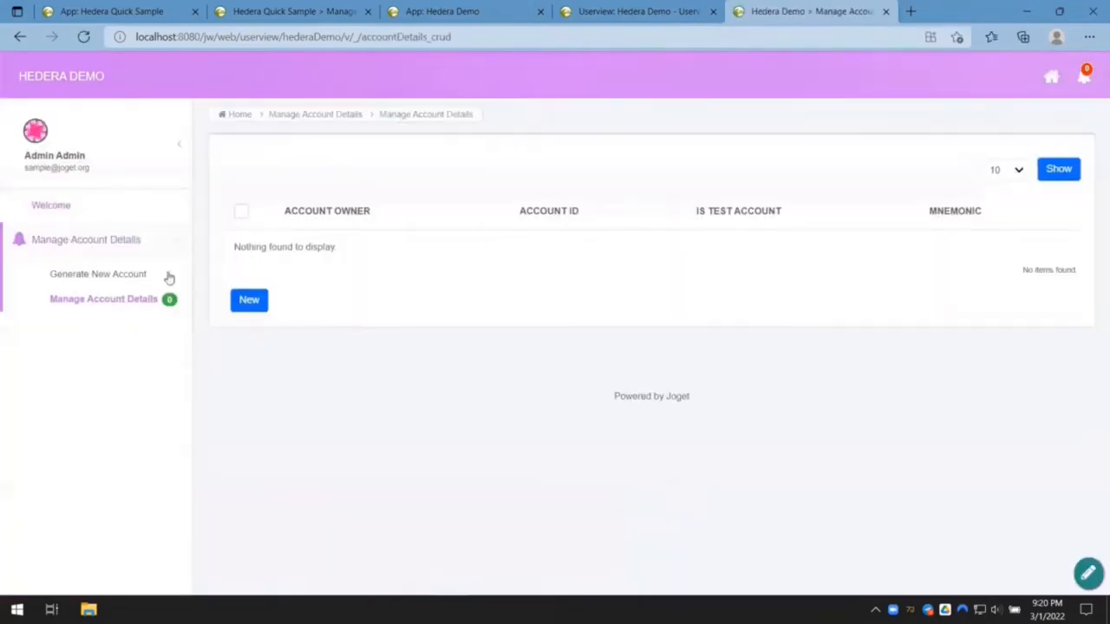
{"action": "left_click_drag", "start_coordinate": [254, 247], "coordinate": [794, 258]}
{"action": "left_click", "coordinate": [251, 303]}
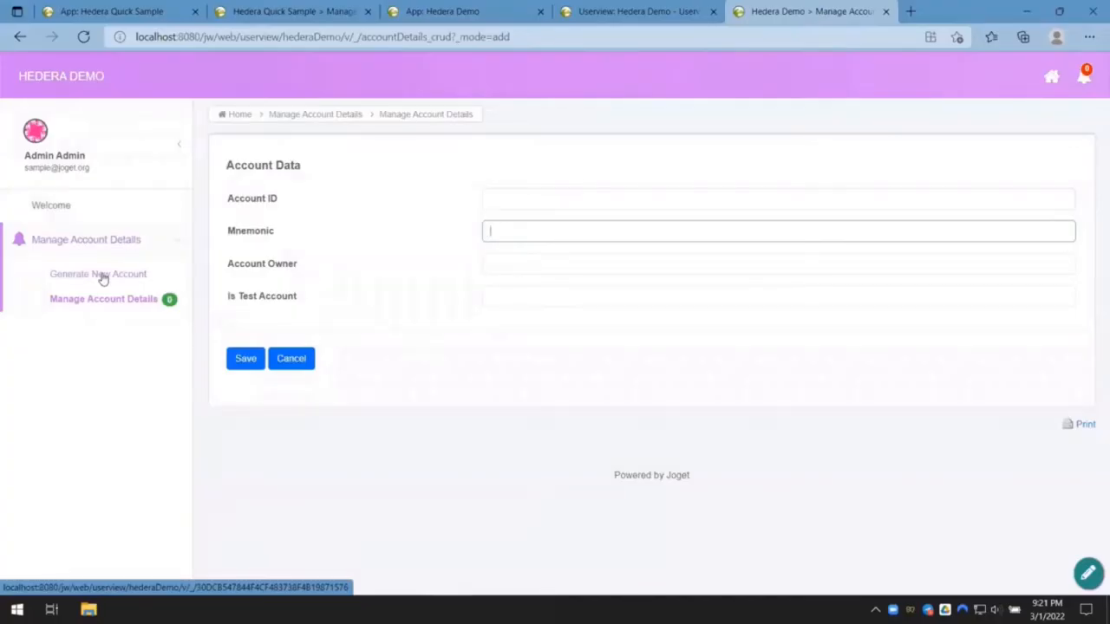
Run the Generate Account Process from Generate New Account in the running app
{"action": "left_click", "coordinate": [101, 276]}
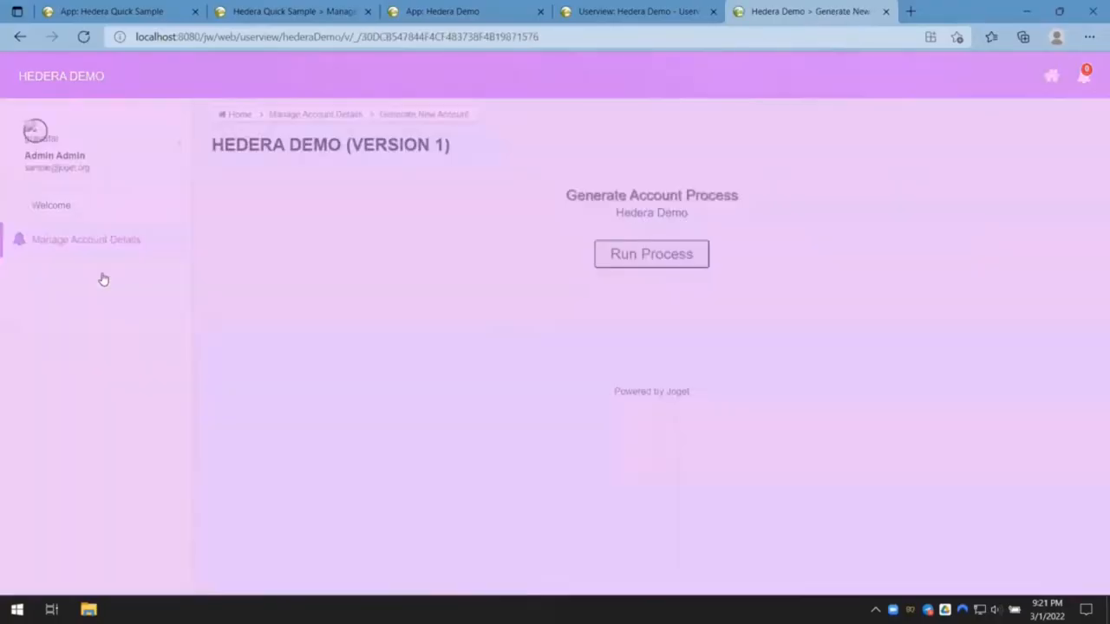
{"action": "left_click", "coordinate": [671, 256]}
{"action": "key", "text": "Return"}
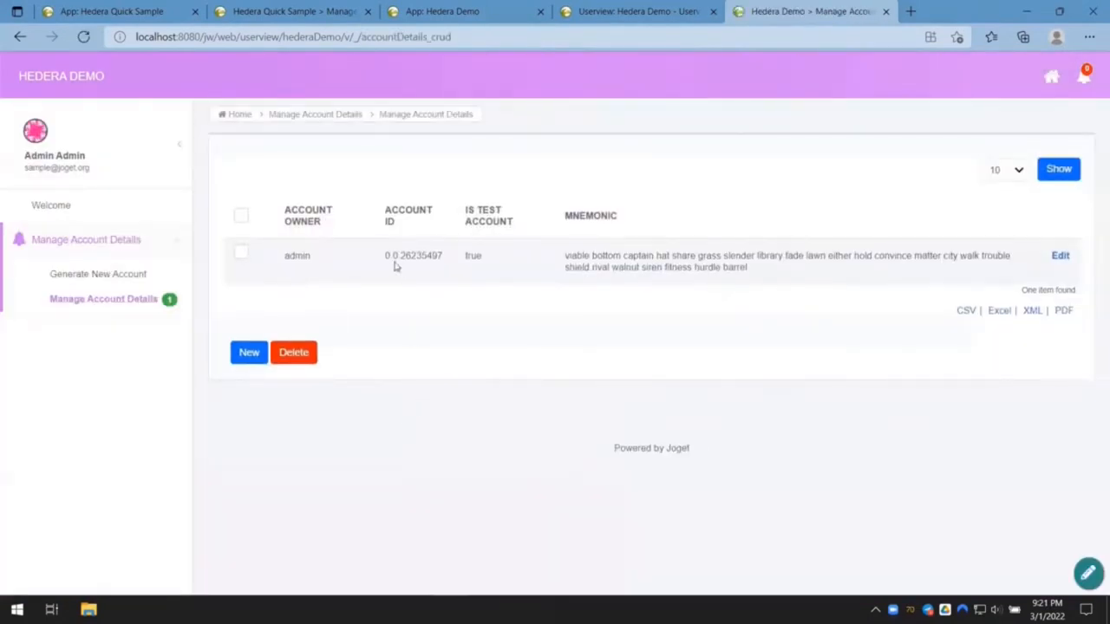
Inspect the generated account's row in the list and open its record to examine the stored account ID and other fields
{"action": "left_click_drag", "start_coordinate": [350, 252], "coordinate": [724, 268]}
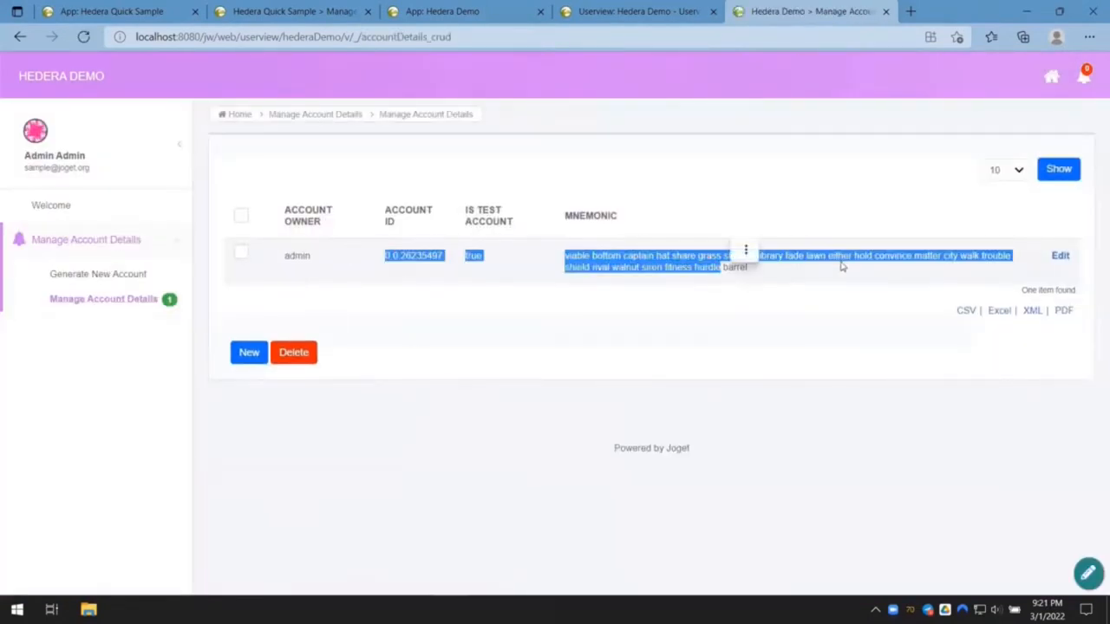
{"action": "left_click", "coordinate": [1059, 258]}
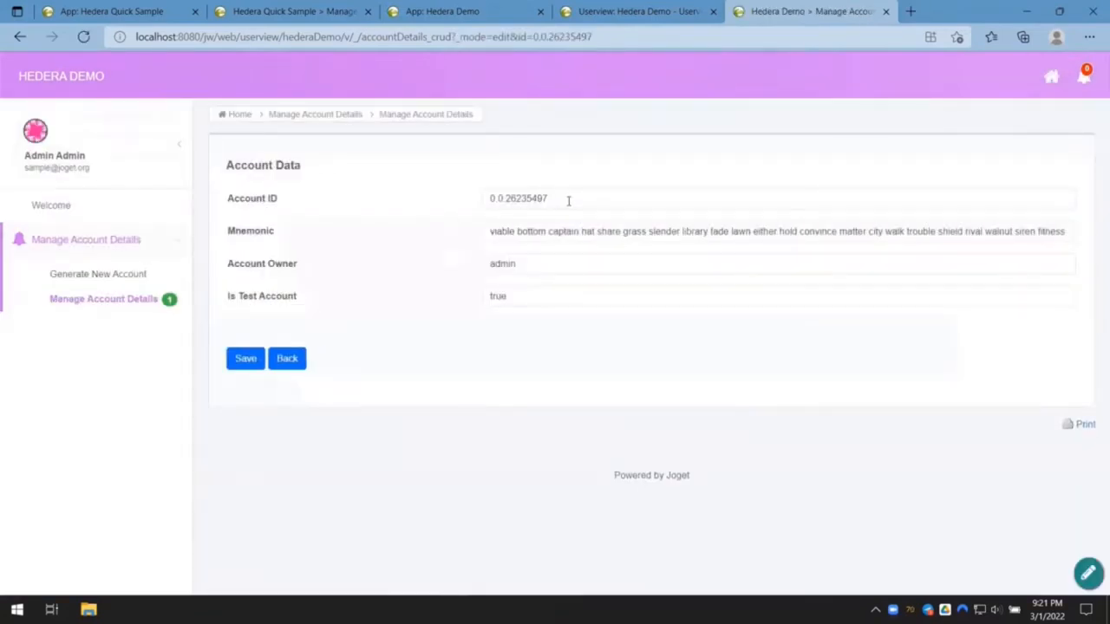
{"action": "double_click", "coordinate": [568, 200]}
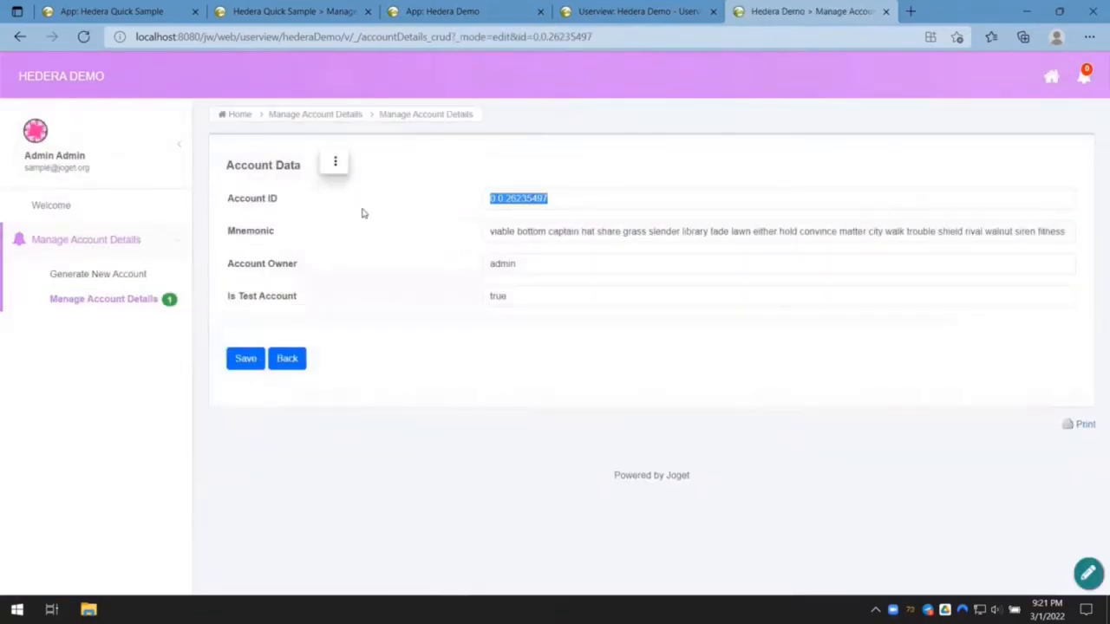
{"action": "left_click", "coordinate": [431, 207]}
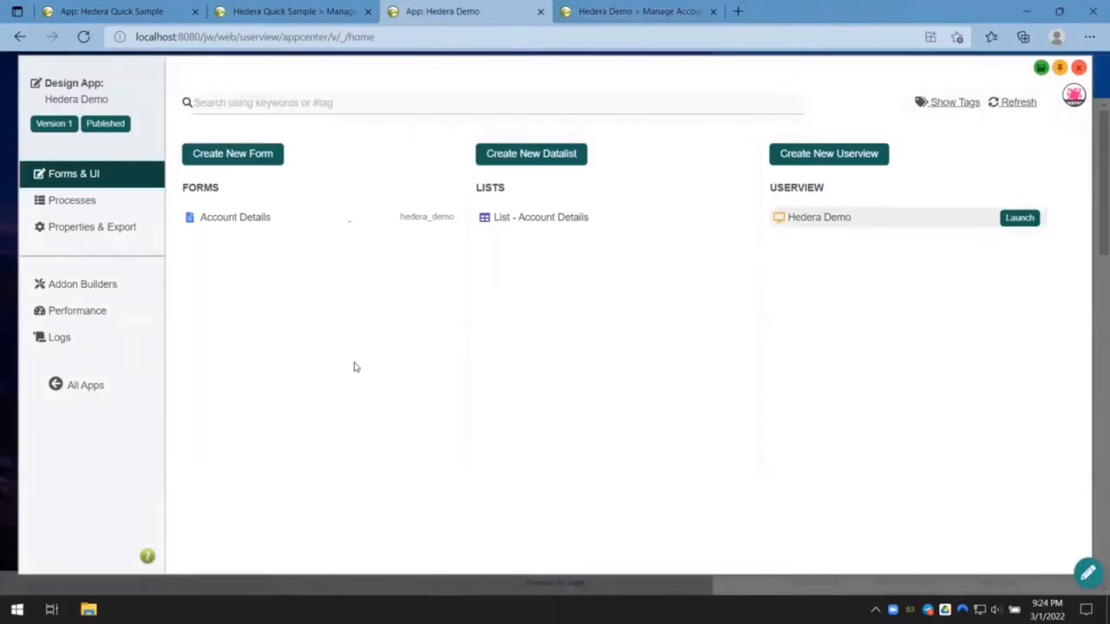
Create a form in the Hedera Demo app with ID transactionDetails, name Transaction Details and table name hedera_demo_tx
{"action": "left_click", "coordinate": [248, 154]}
{"action": "left_click", "coordinate": [355, 176]}
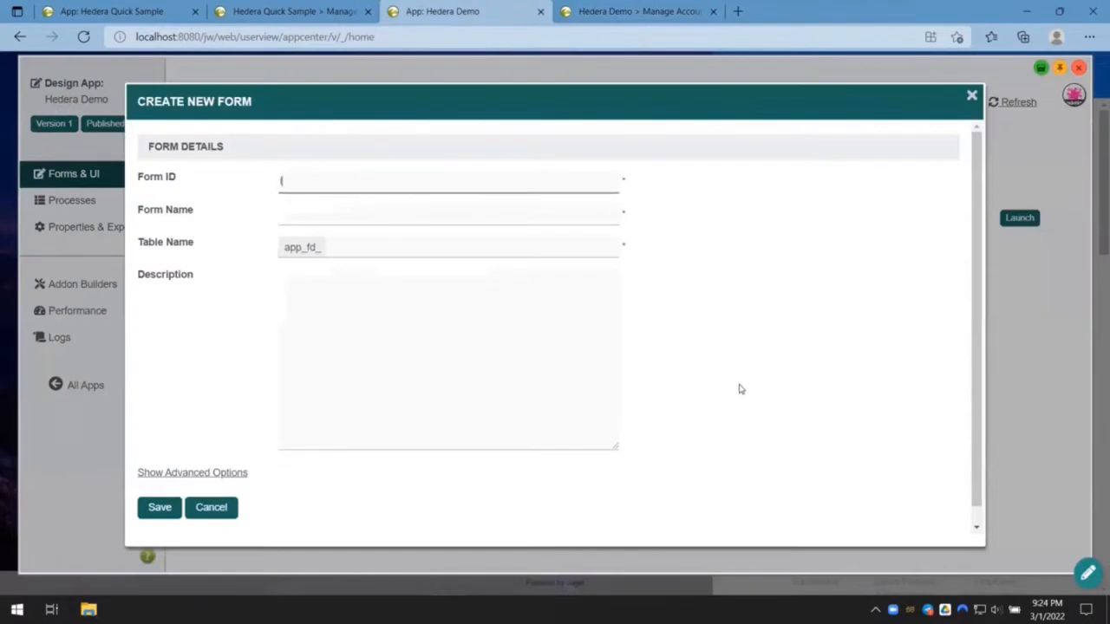
{"action": "type", "text": "transactionDetails"}
{"action": "left_click", "coordinate": [403, 223]}
{"action": "type", "text": "Transaction Details"}
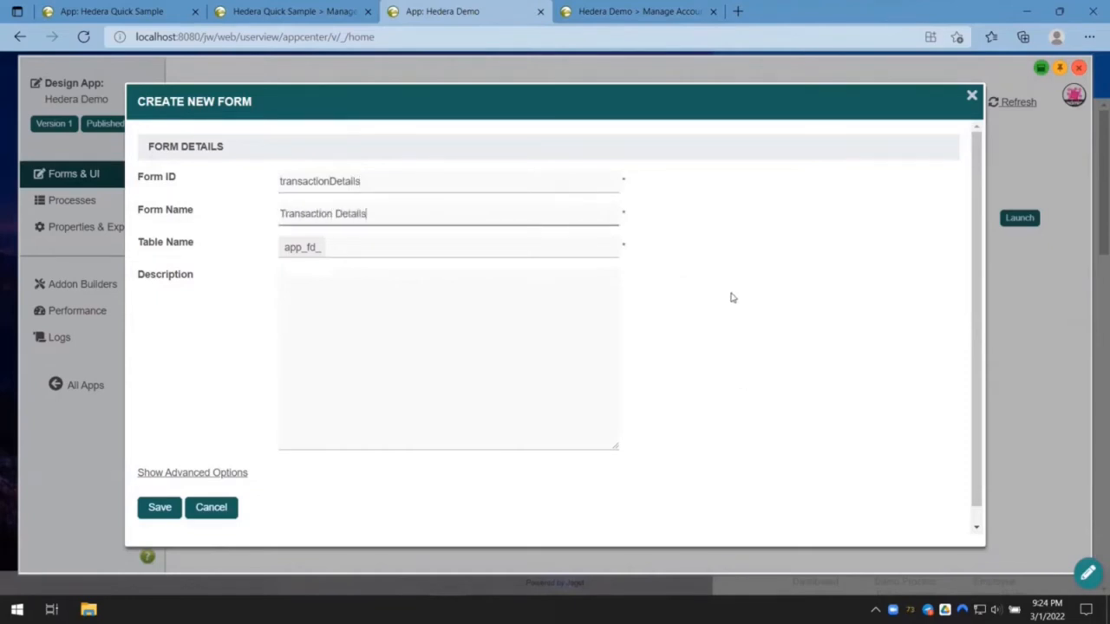
{"action": "key", "text": "Tab"}
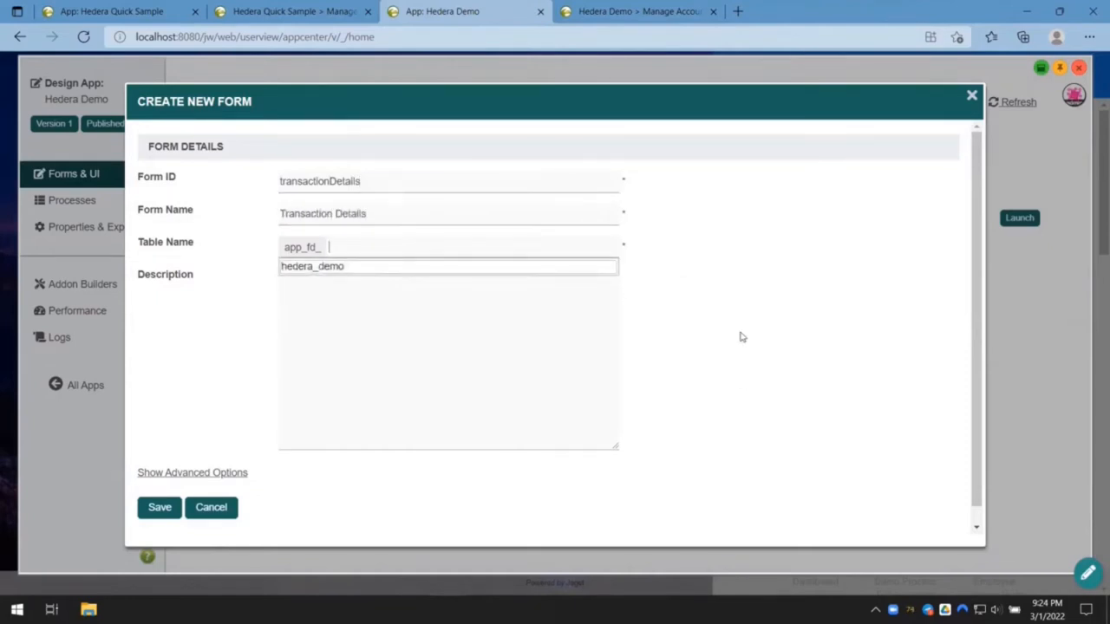
{"action": "left_click", "coordinate": [543, 267]}
{"action": "type", "text": "_demo_tx"}
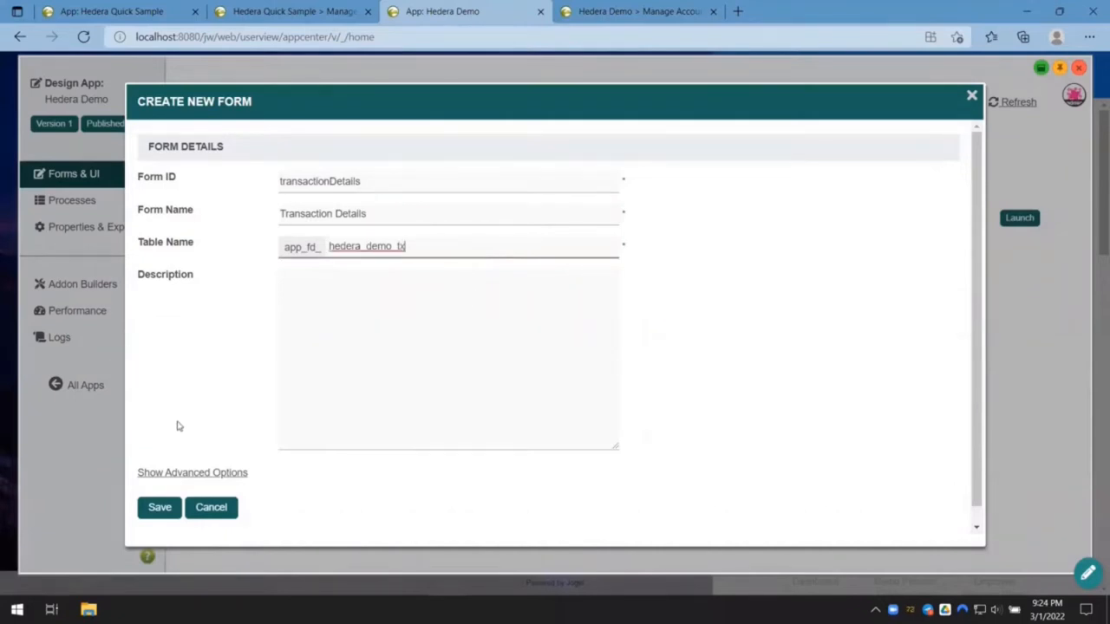
{"action": "left_click", "coordinate": [160, 509]}
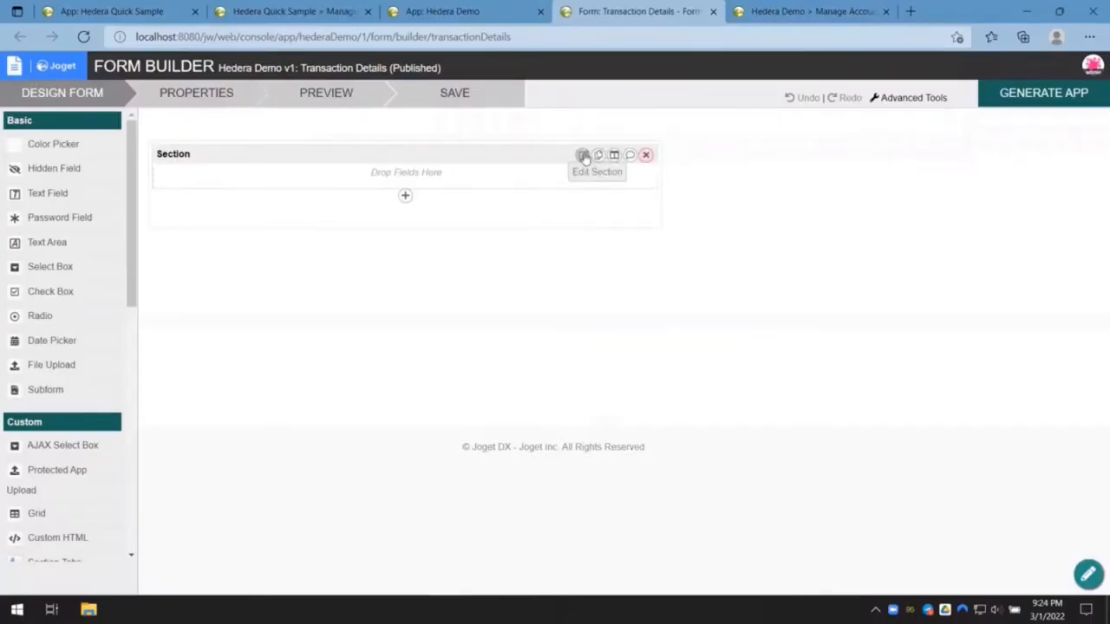
Change the label of the new form's section to Transaction Details
{"action": "left_click", "coordinate": [584, 156]}
{"action": "key", "text": "Tab"}
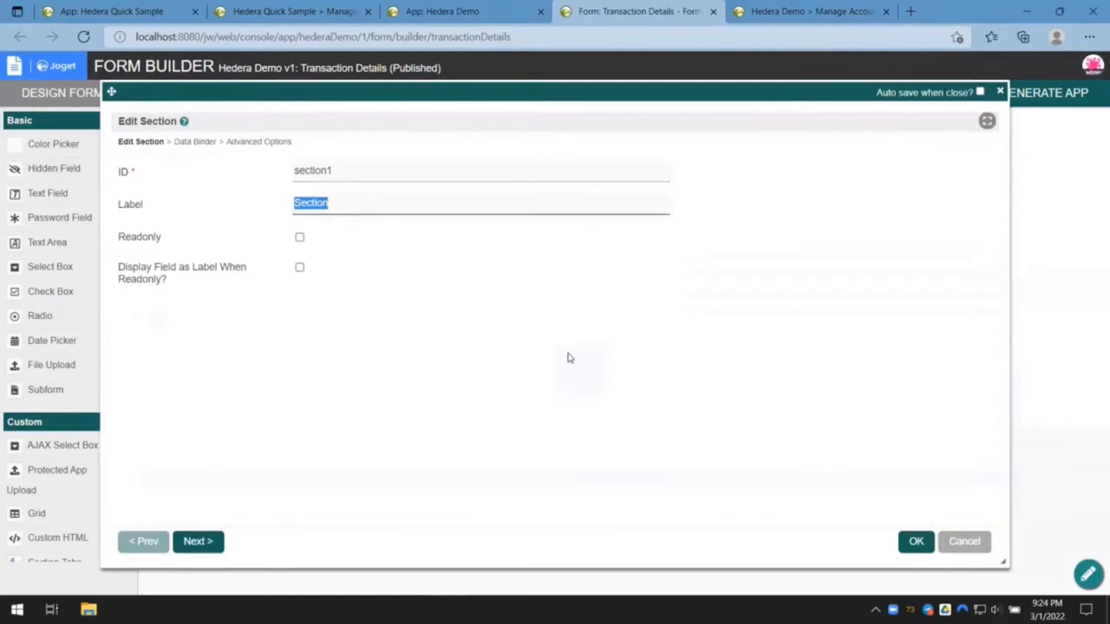
{"action": "type", "text": "Transaction Details"}
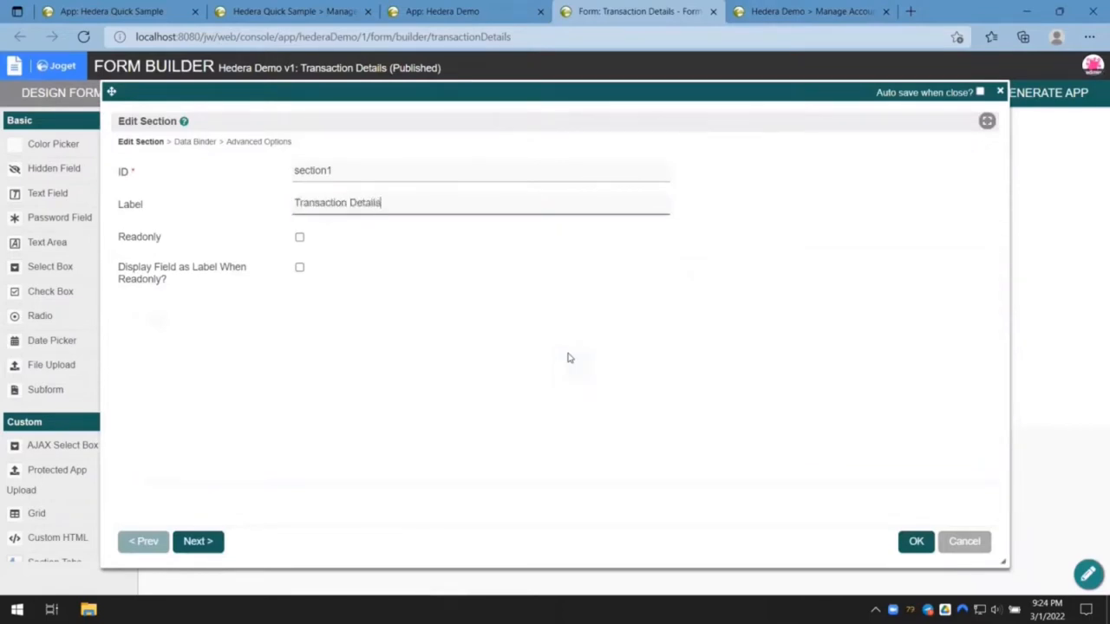
{"action": "left_click", "coordinate": [916, 541]}
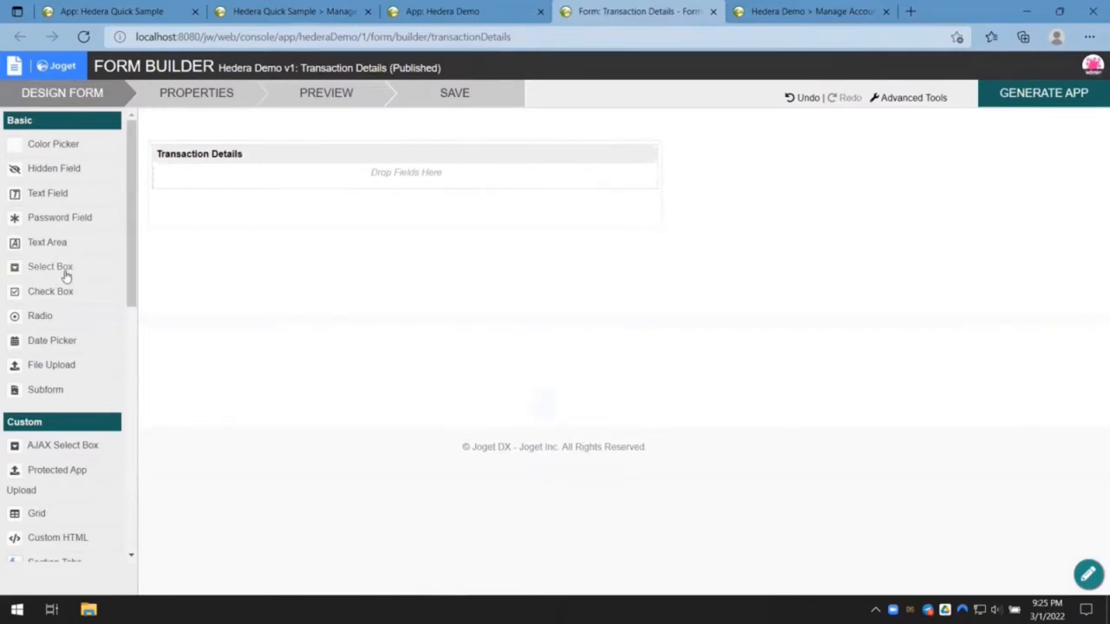
Add a select box to the Transaction Details section with two text fields below it
{"action": "left_click_drag", "start_coordinate": [65, 275], "coordinate": [308, 184]}
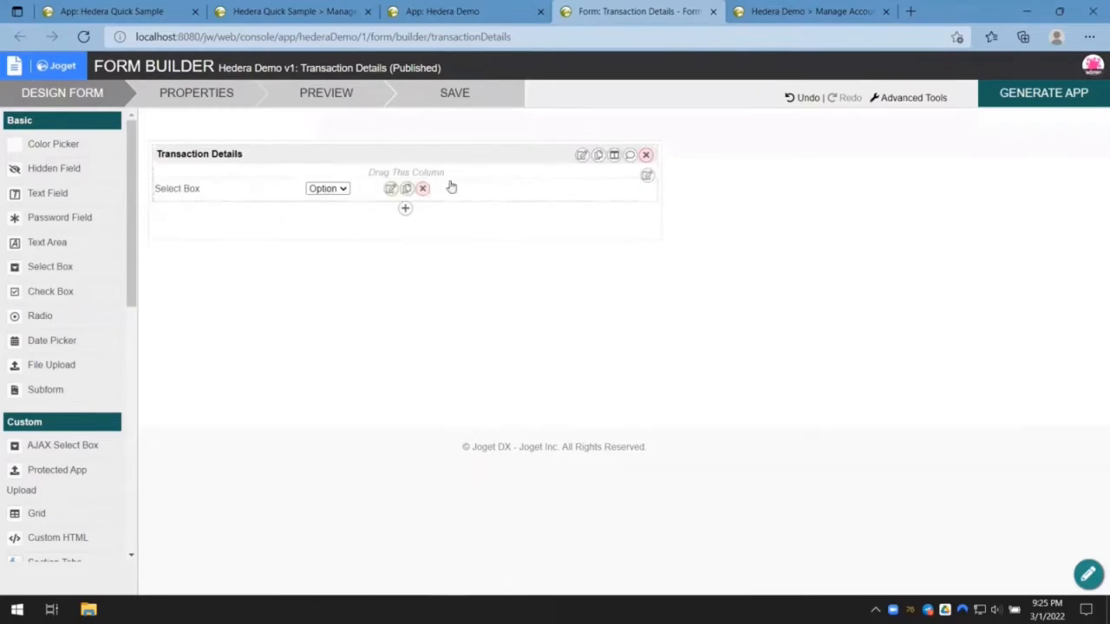
{"action": "left_click_drag", "start_coordinate": [77, 199], "coordinate": [391, 226]}
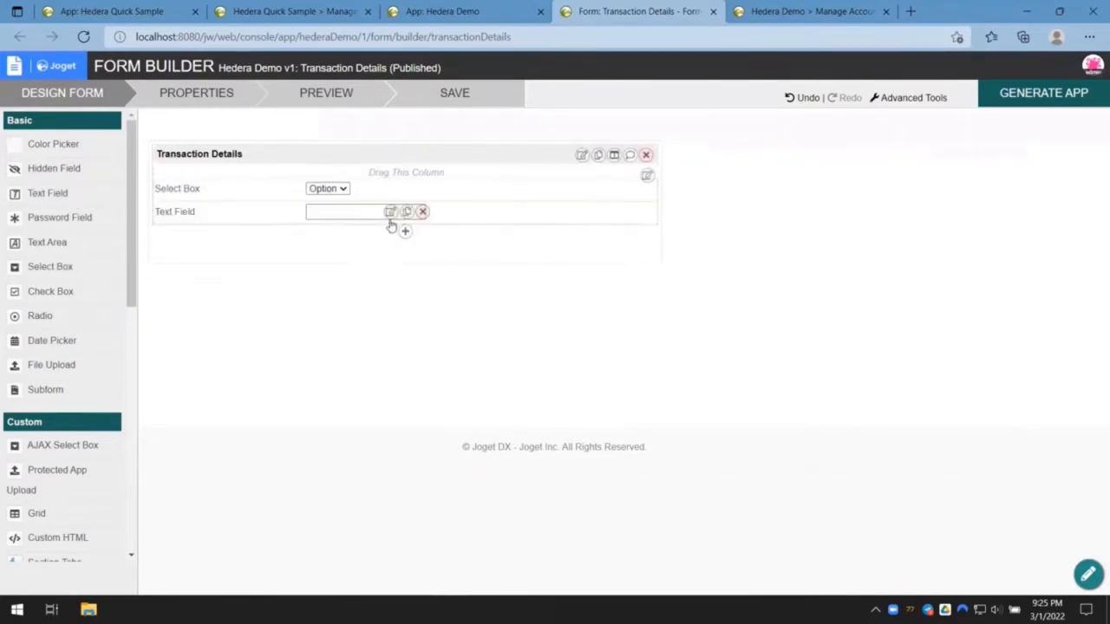
{"action": "left_click_drag", "start_coordinate": [77, 194], "coordinate": [378, 246]}
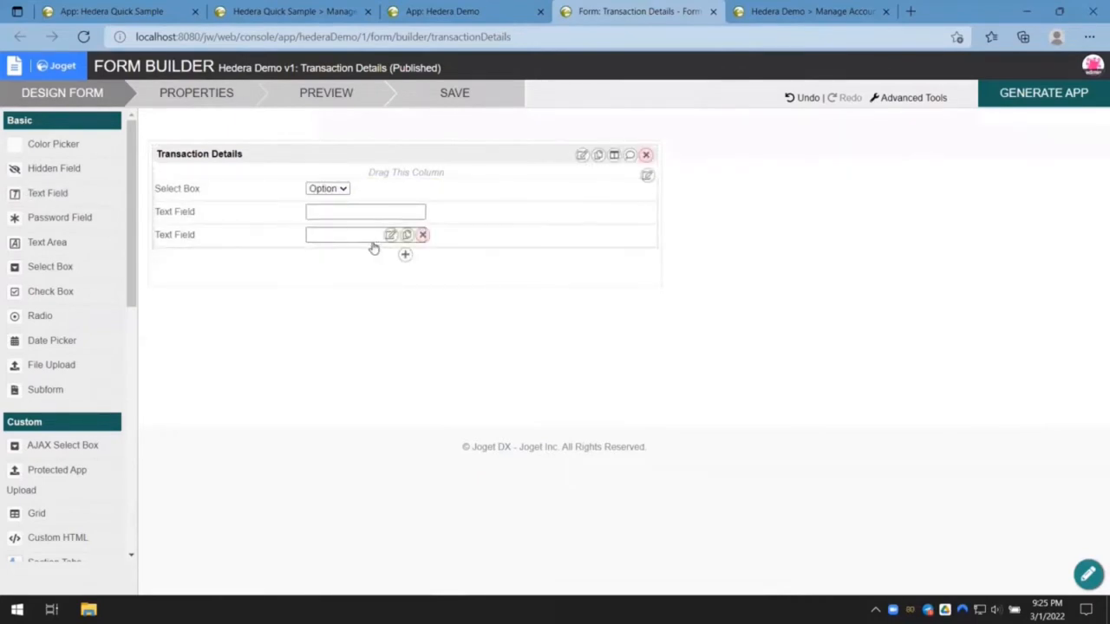
Set the select box's ID to sender and its label to Sender
{"action": "left_click", "coordinate": [391, 189]}
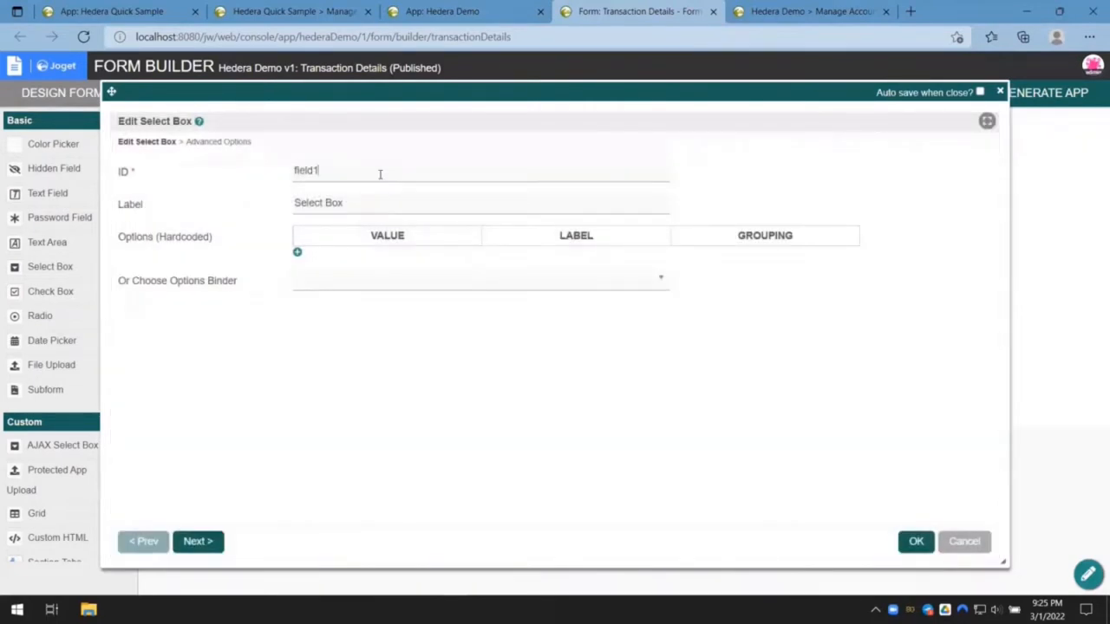
{"action": "double_click", "coordinate": [380, 174]}
{"action": "type", "text": "sender"}
{"action": "key", "text": "Tab"}
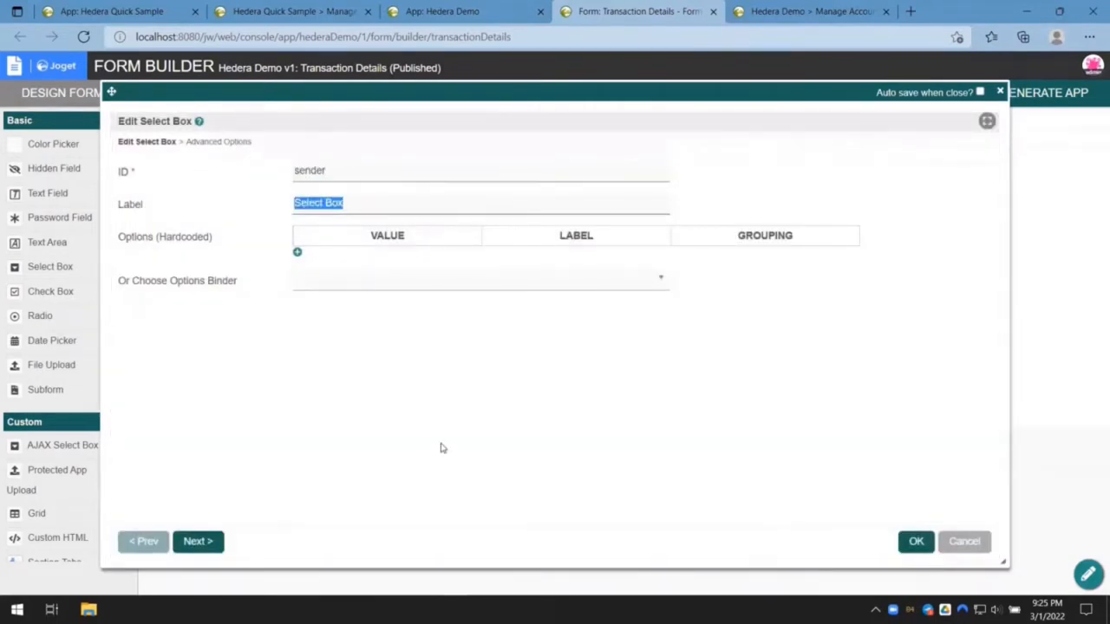
{"action": "type", "text": "Sender"}
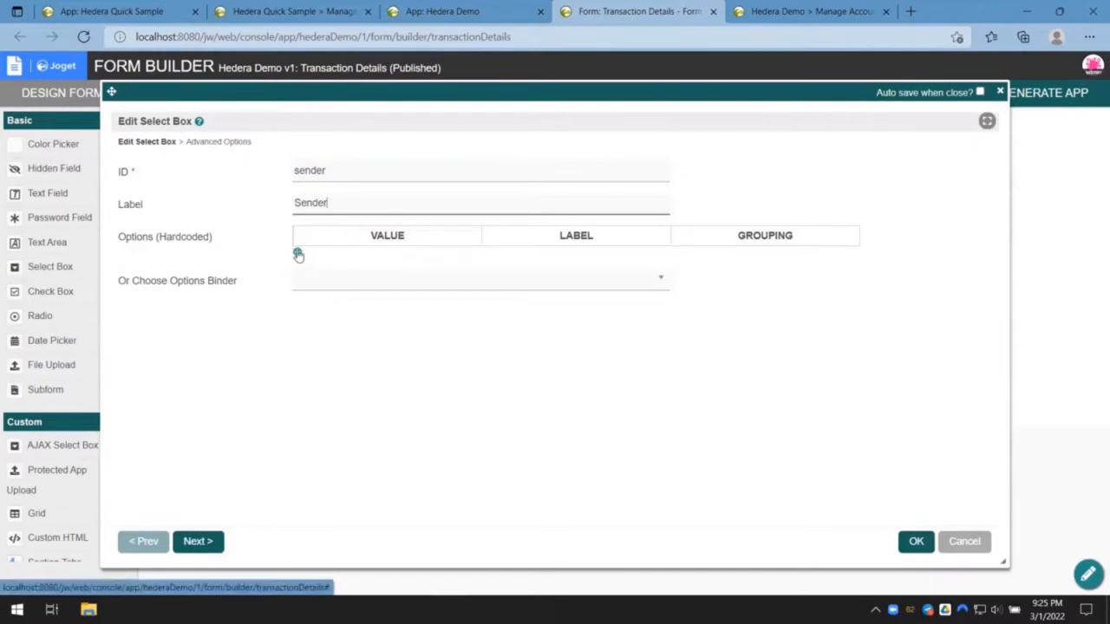
Load the Sender select box options through the Default Form Options Binder, using the Account Details form with id as label column
{"action": "left_click", "coordinate": [325, 286]}
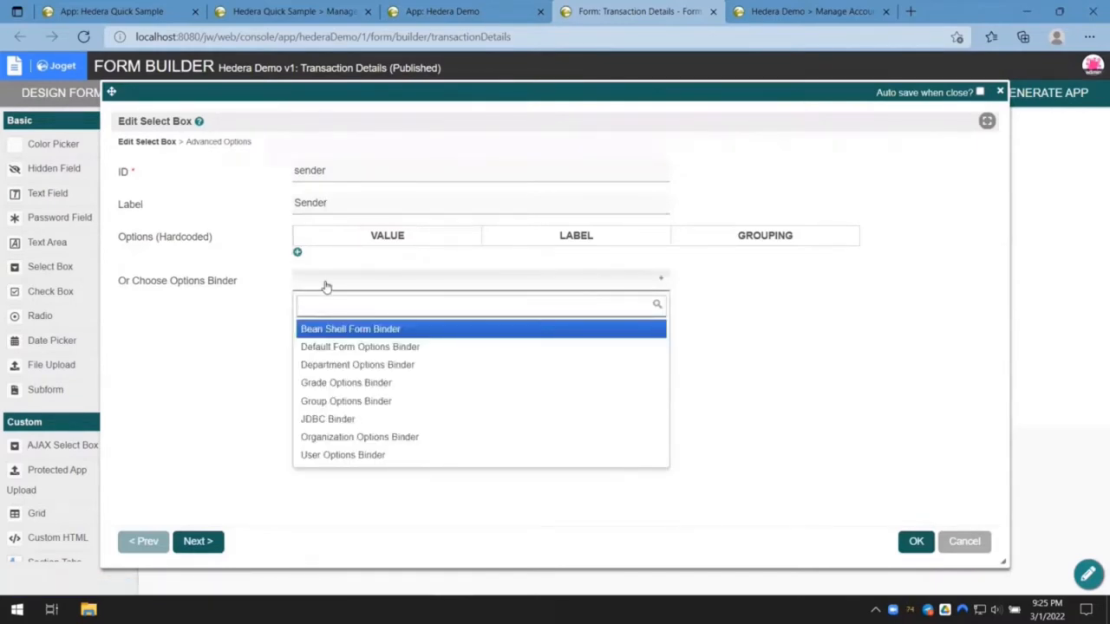
{"action": "left_click", "coordinate": [356, 348]}
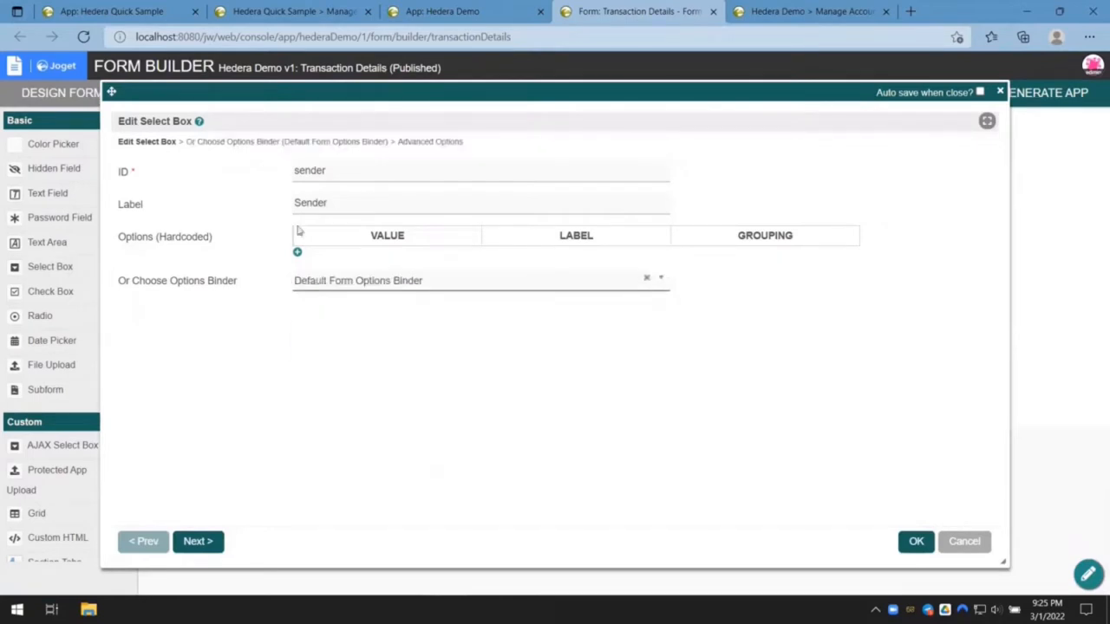
{"action": "left_click", "coordinate": [269, 142]}
{"action": "left_click", "coordinate": [378, 184]}
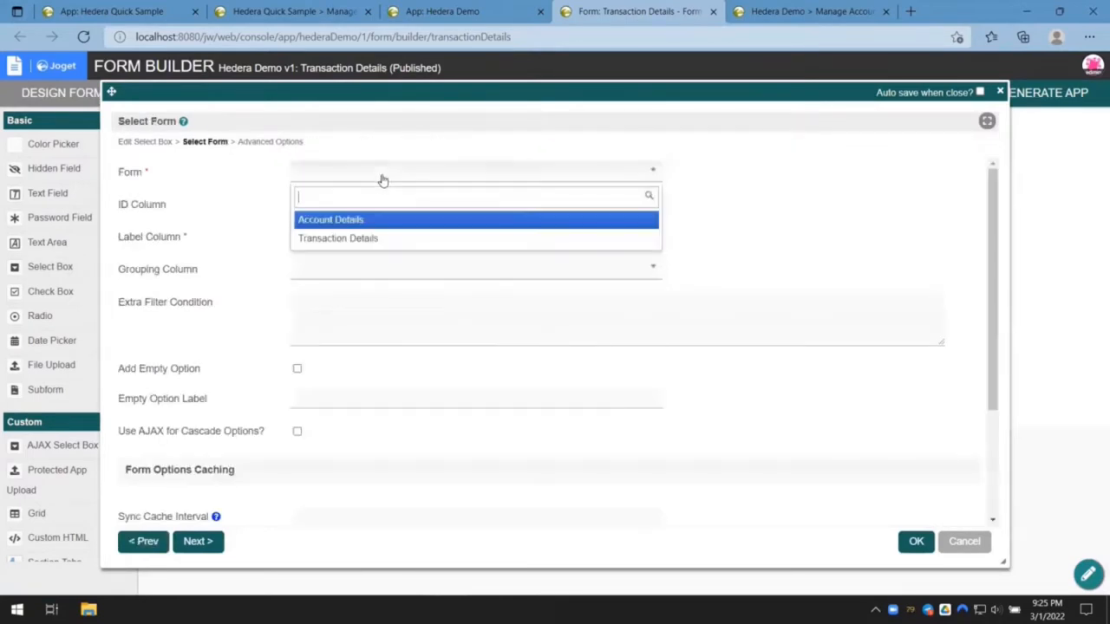
{"action": "left_click", "coordinate": [392, 223]}
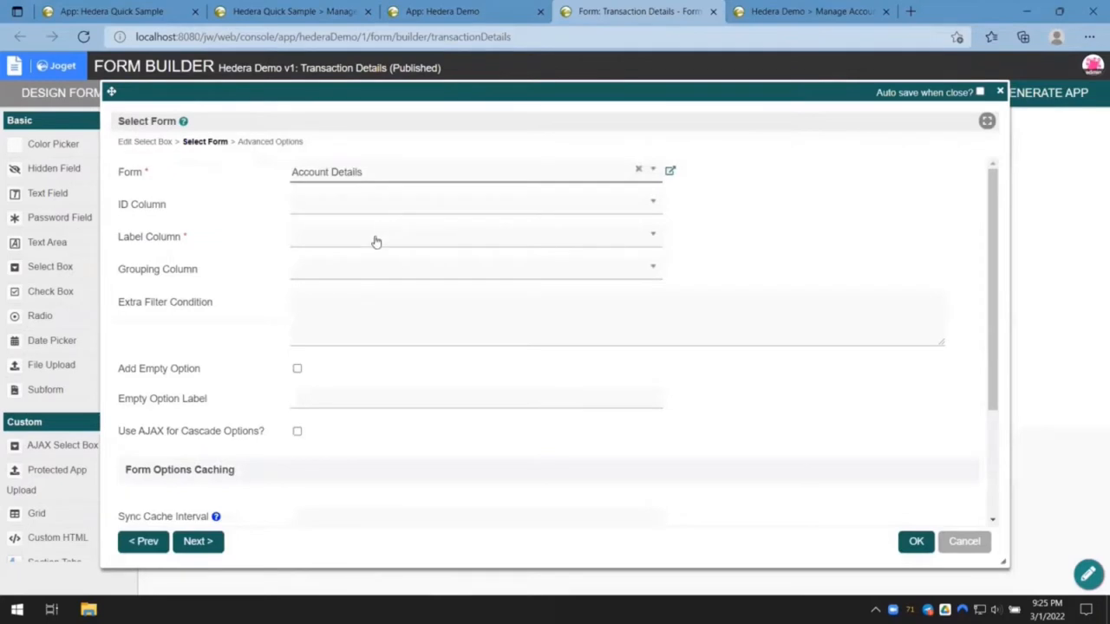
{"action": "left_click", "coordinate": [375, 243]}
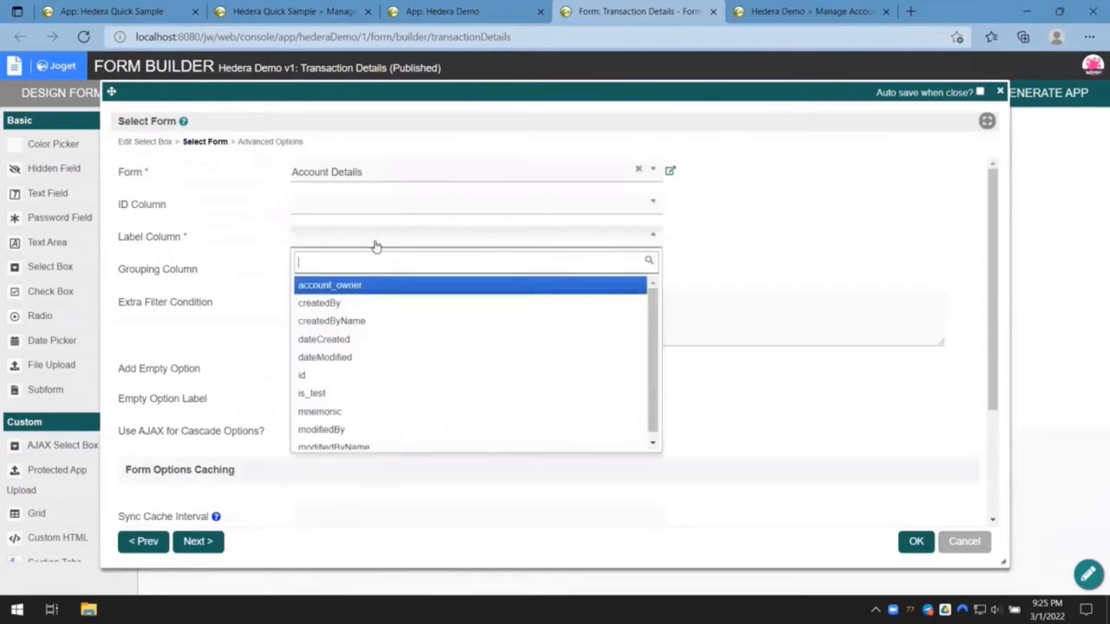
{"action": "left_click", "coordinate": [345, 377]}
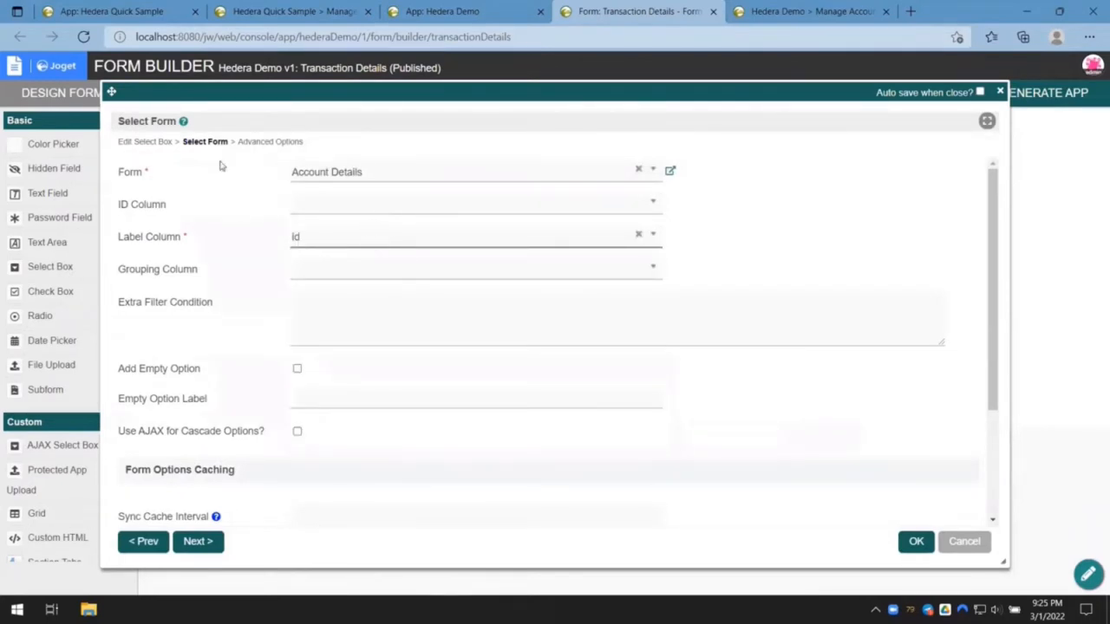
{"action": "left_click", "coordinate": [917, 542]}
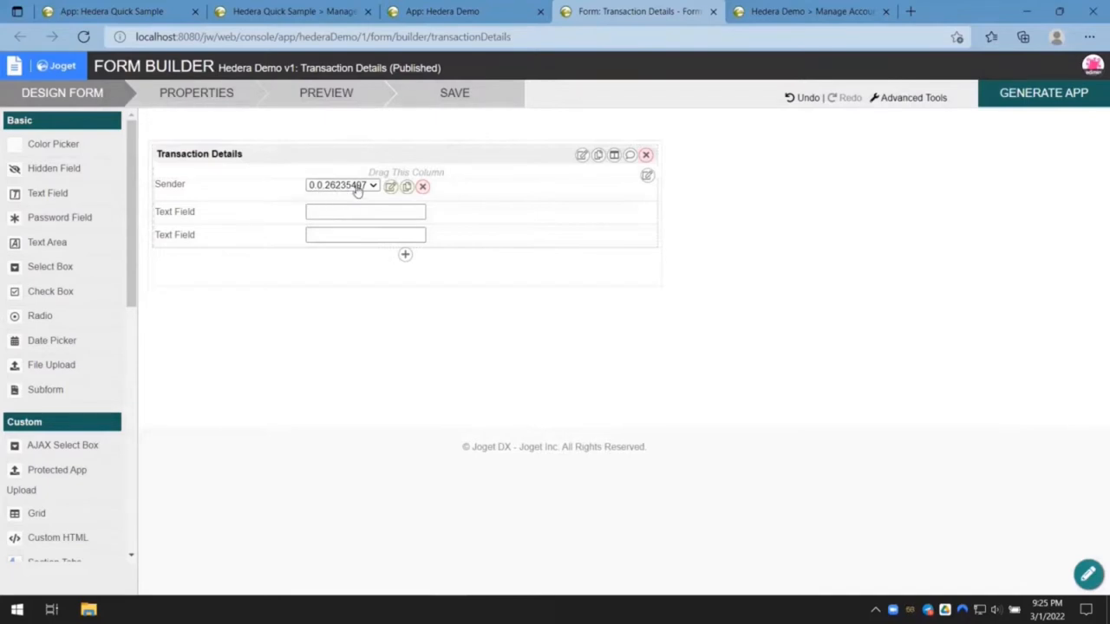
Set the ID of the first text field below Sender to amount and its label to Amount
{"action": "left_click", "coordinate": [400, 220]}
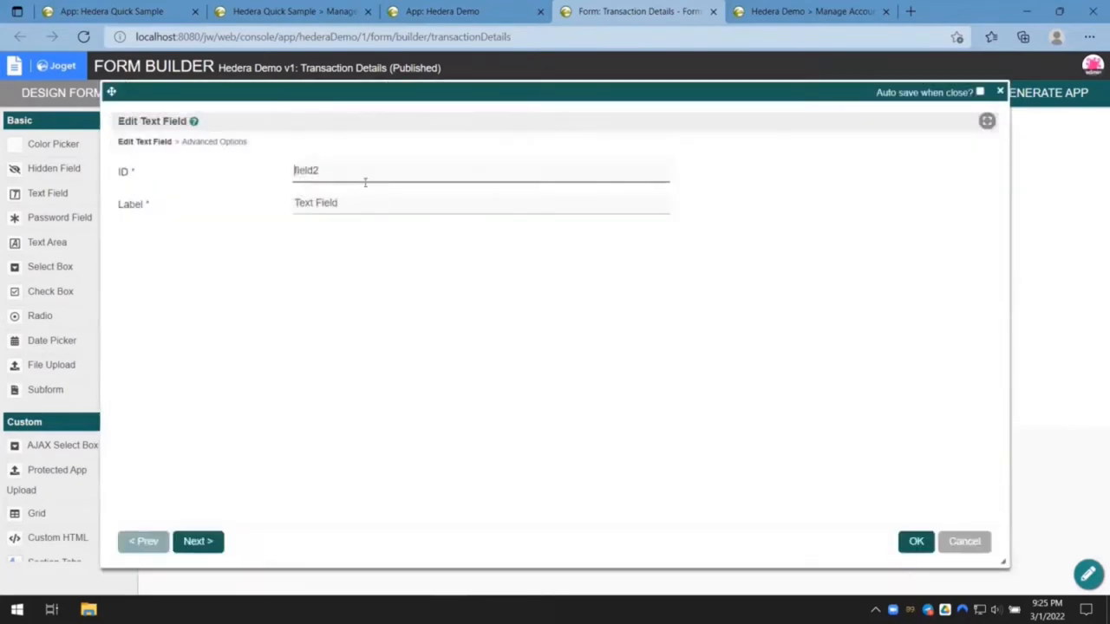
{"action": "key", "text": "ctrl+a"}
{"action": "type", "text": "amount"}
{"action": "key", "text": "Tab"}
{"action": "type", "text": "Amount"}
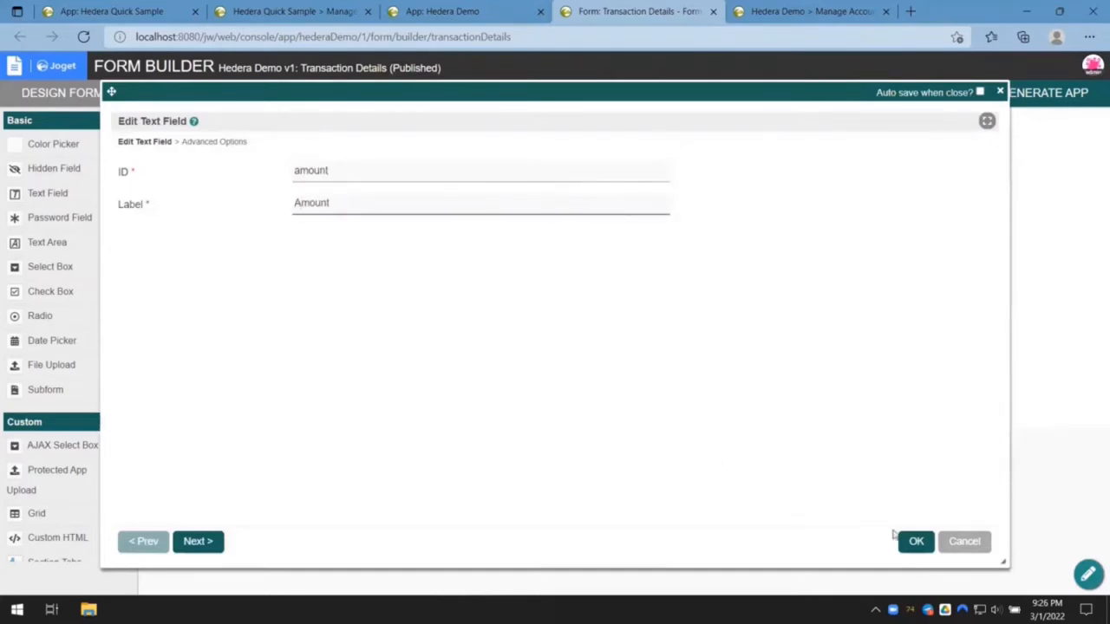
{"action": "left_click", "coordinate": [907, 541]}
Set the remaining text field's ID to receiver and its label to Receiver, and save the form
{"action": "left_click", "coordinate": [385, 238]}
{"action": "key", "text": "ctrl+a"}
{"action": "type", "text": "r"}
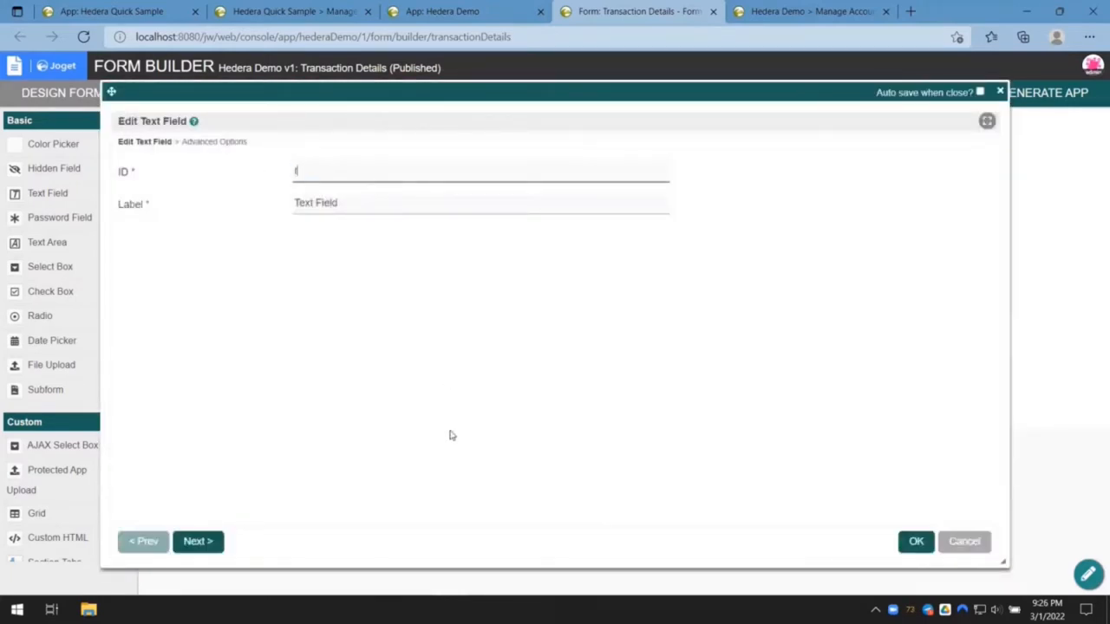
{"action": "type", "text": "eceiver"}
{"action": "key", "text": "Tab"}
{"action": "type", "text": "Receiver"}
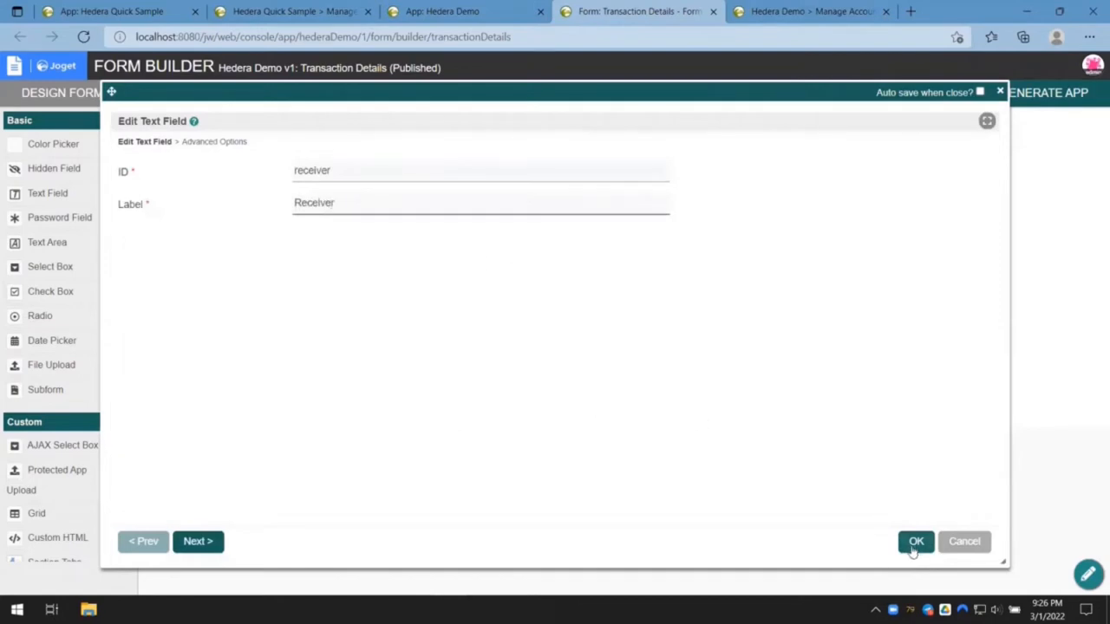
{"action": "left_click", "coordinate": [916, 542]}
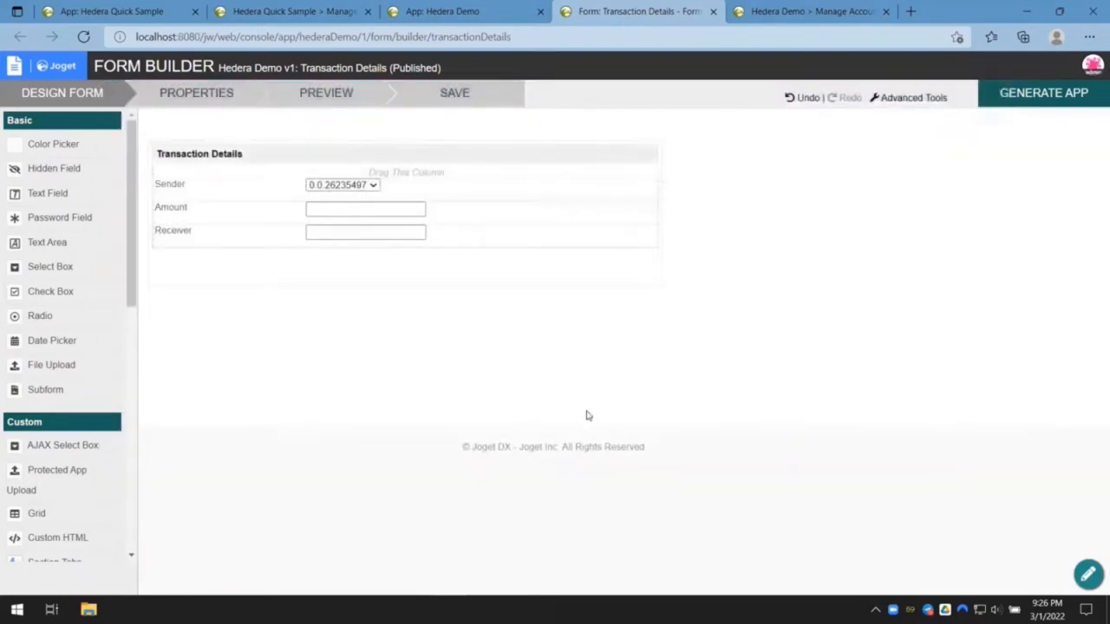
{"action": "left_click", "coordinate": [454, 92]}
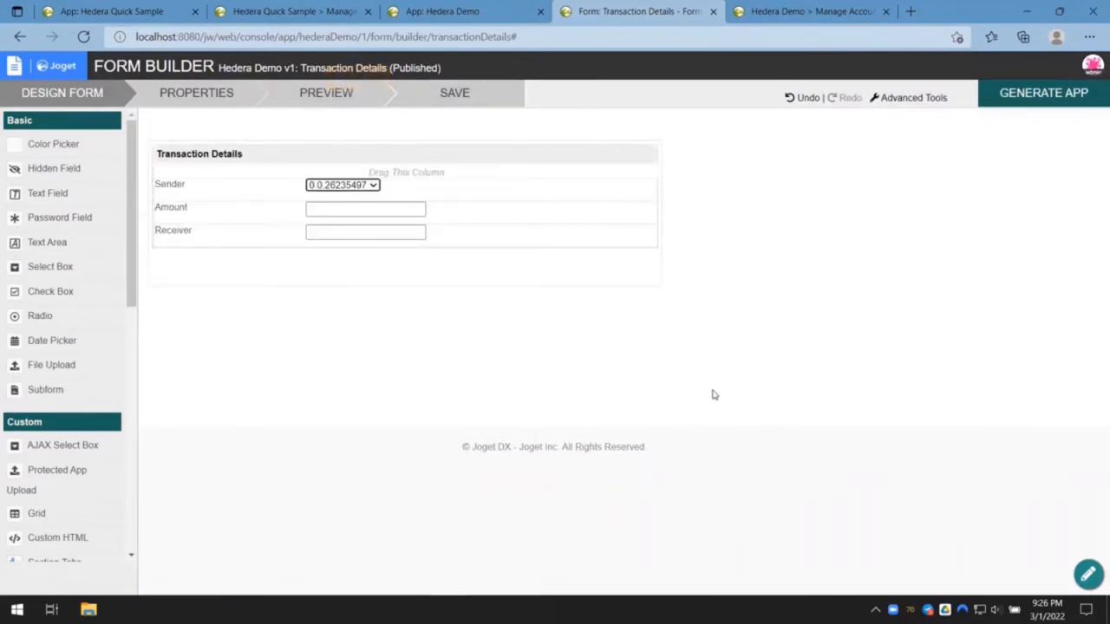
Choose the CRUD and approval process generators for the Transaction Details form and review the approval process diagram
{"action": "left_click", "coordinate": [1041, 102]}
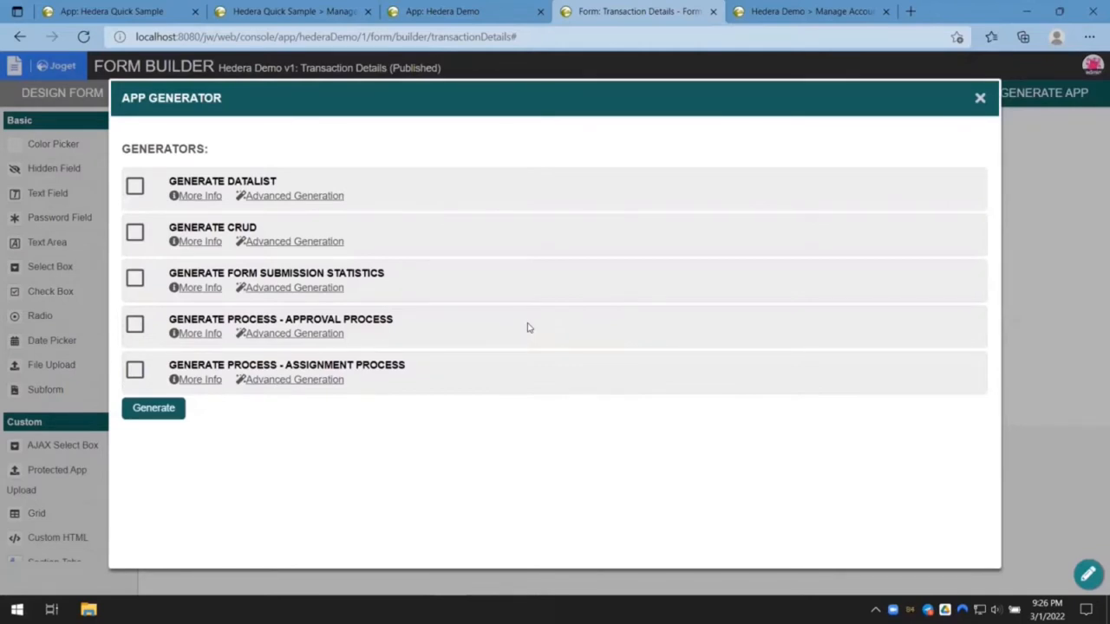
{"action": "left_click", "coordinate": [133, 234]}
{"action": "left_click", "coordinate": [198, 335]}
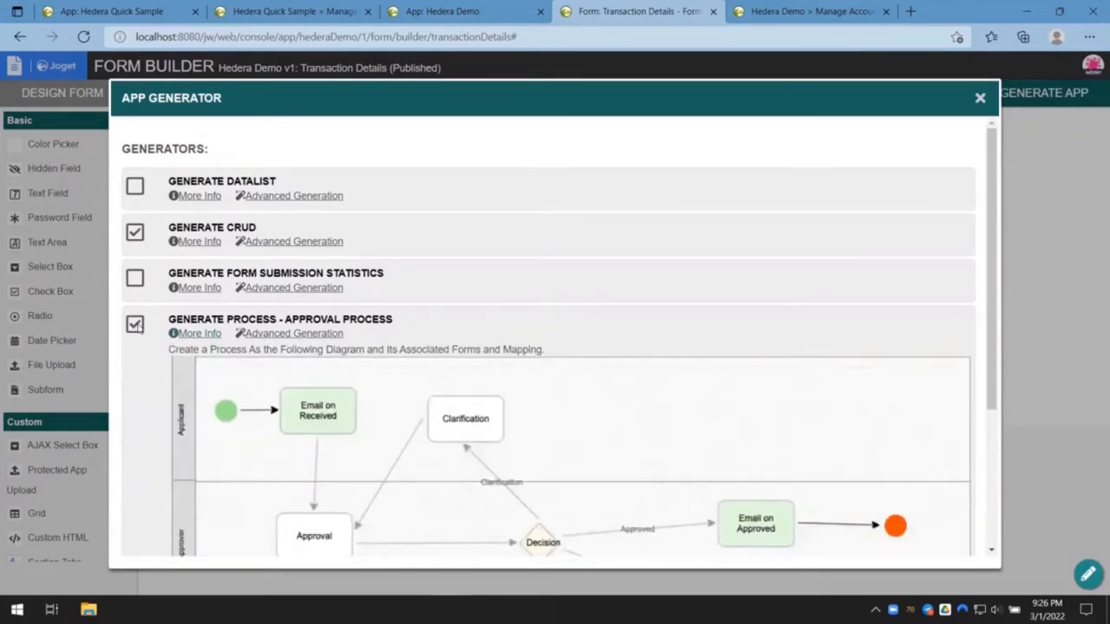
{"action": "scroll", "coordinate": [242, 351], "scroll_direction": "down", "scroll_amount": 2}
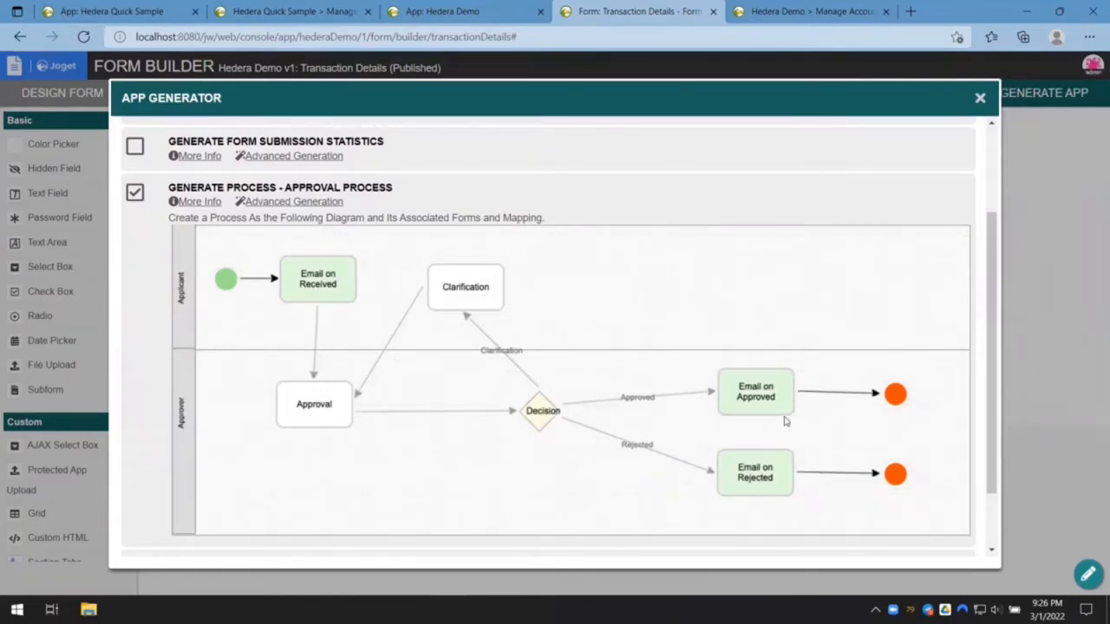
{"action": "scroll", "coordinate": [174, 204], "scroll_direction": "up", "scroll_amount": 5}
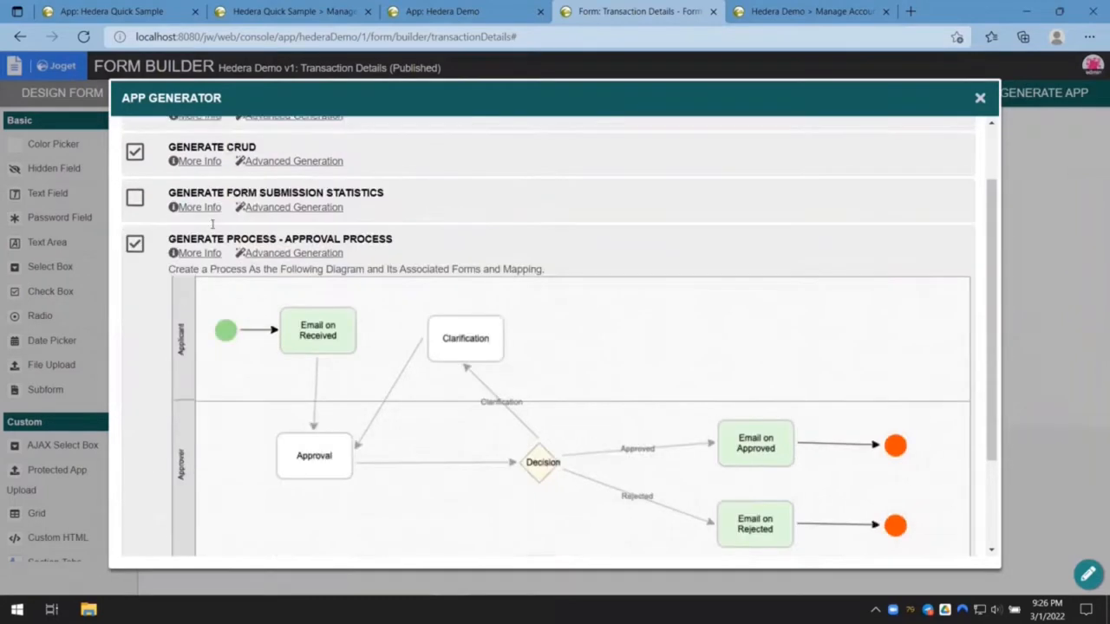
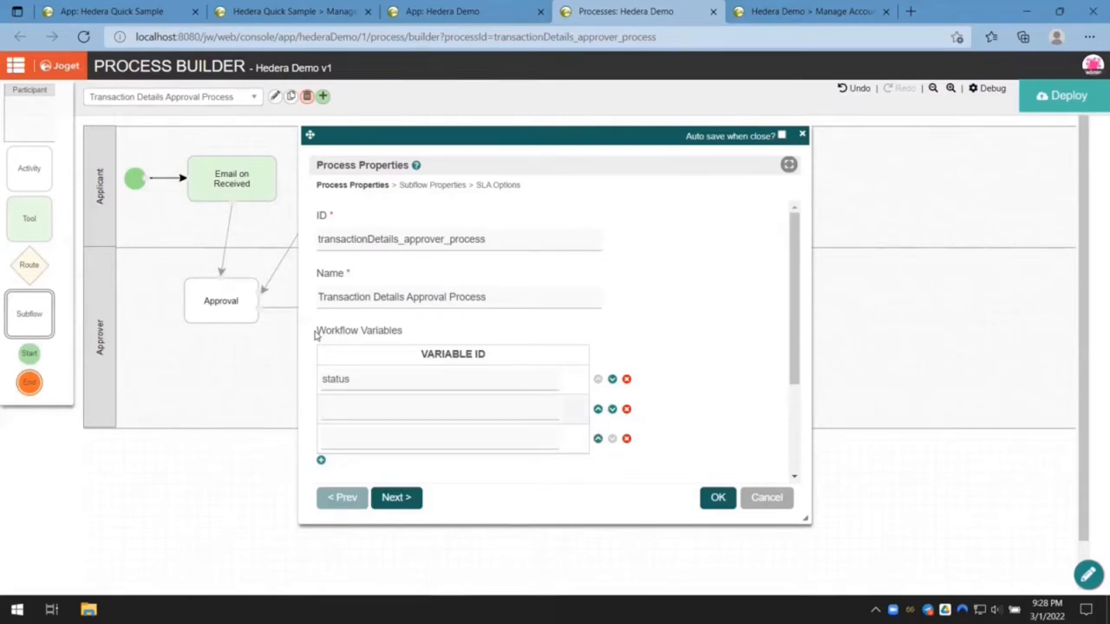
Add the workflow variables transactionUrl and validationStatus to the Transaction Details Approval Process and deploy it
{"action": "left_click", "coordinate": [391, 418]}
{"action": "type", "text": "transac"}
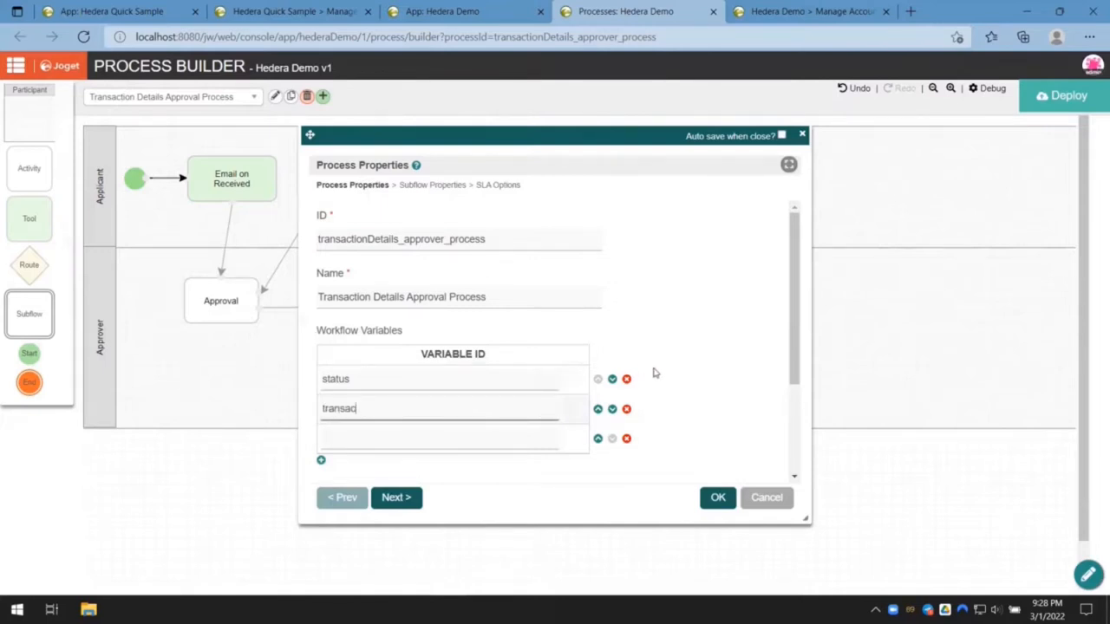
{"action": "type", "text": "tionUrl"}
{"action": "left_click", "coordinate": [397, 442]}
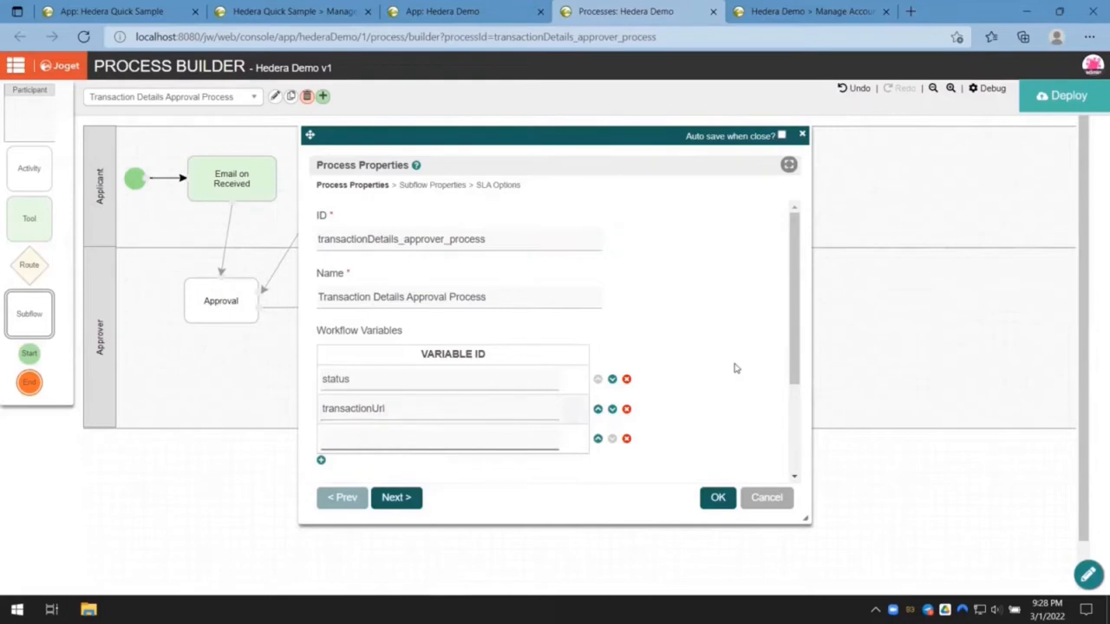
{"action": "type", "text": "validationStuats"}
{"action": "key", "text": "BackSpace"}
{"action": "key", "text": "BackSpace"}
{"action": "key", "text": "BackSpace"}
{"action": "key", "text": "BackSpace"}
{"action": "type", "text": "atus"}
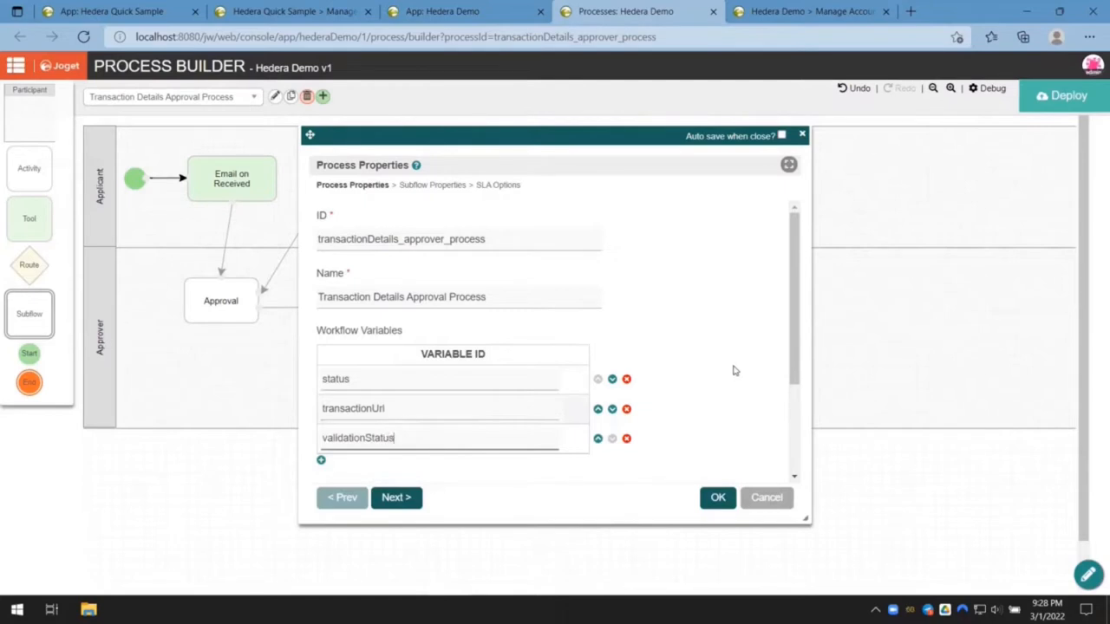
{"action": "left_click", "coordinate": [718, 498]}
{"action": "left_click", "coordinate": [1063, 95]}
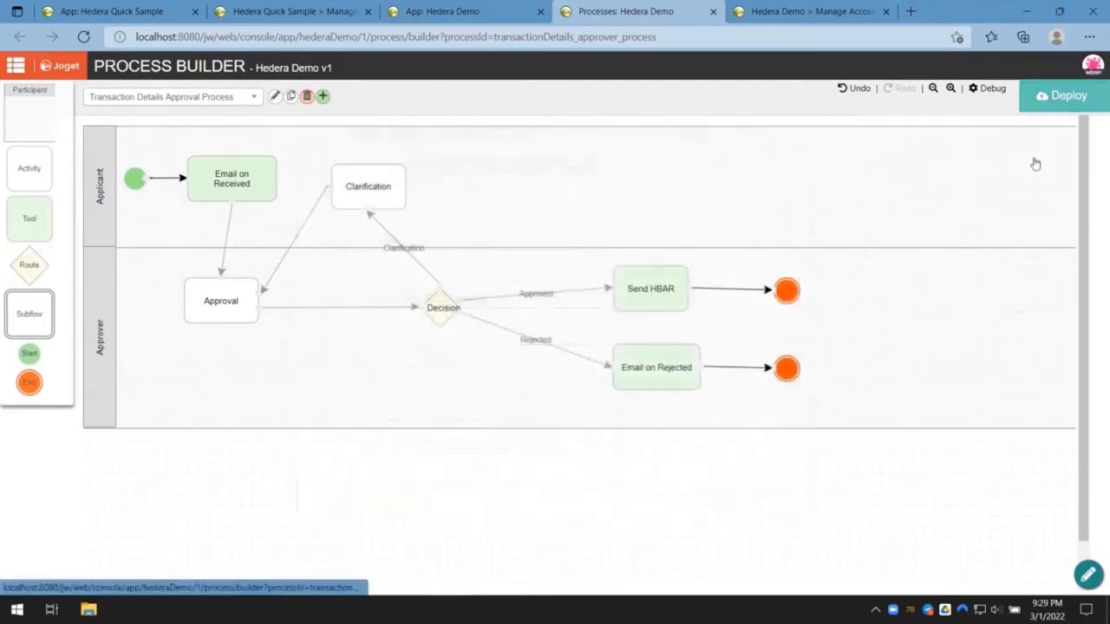
{"action": "left_click", "coordinate": [624, 116]}
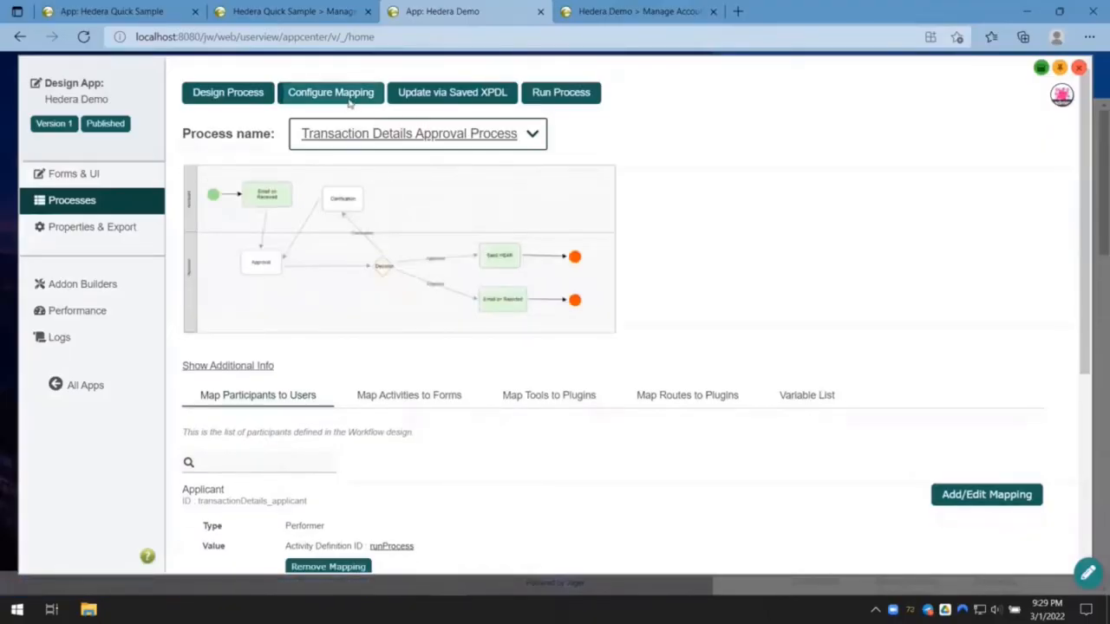
In the process mapping, map the Send HBAR tool to the Hedera Send Transaction Tool plugin
{"action": "left_click", "coordinate": [288, 93]}
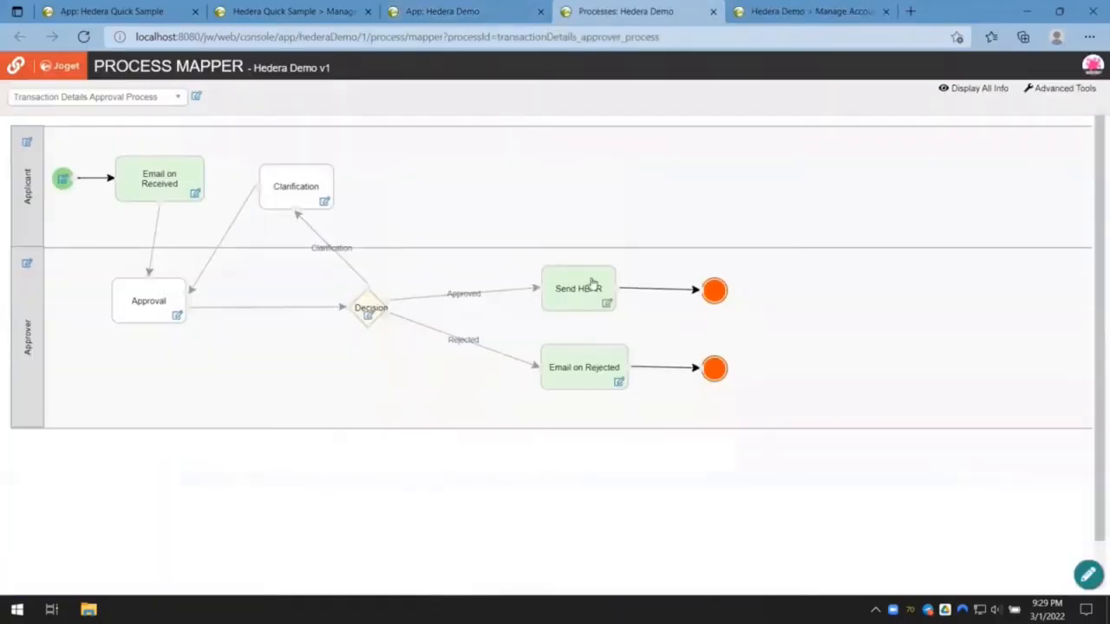
{"action": "left_click", "coordinate": [608, 305]}
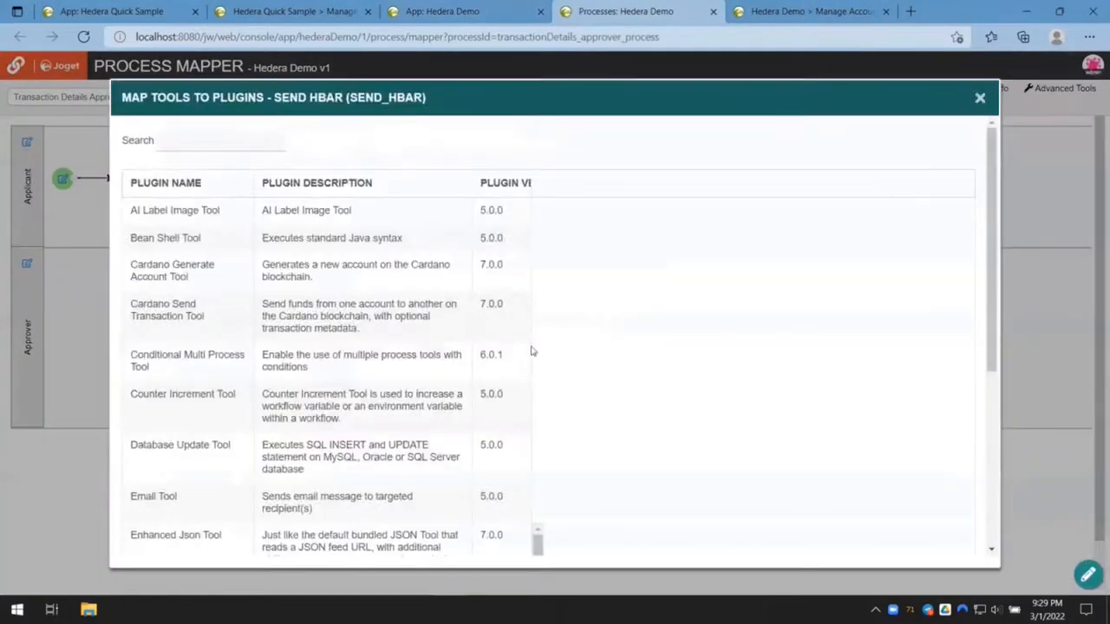
{"action": "type", "text": "hedera"}
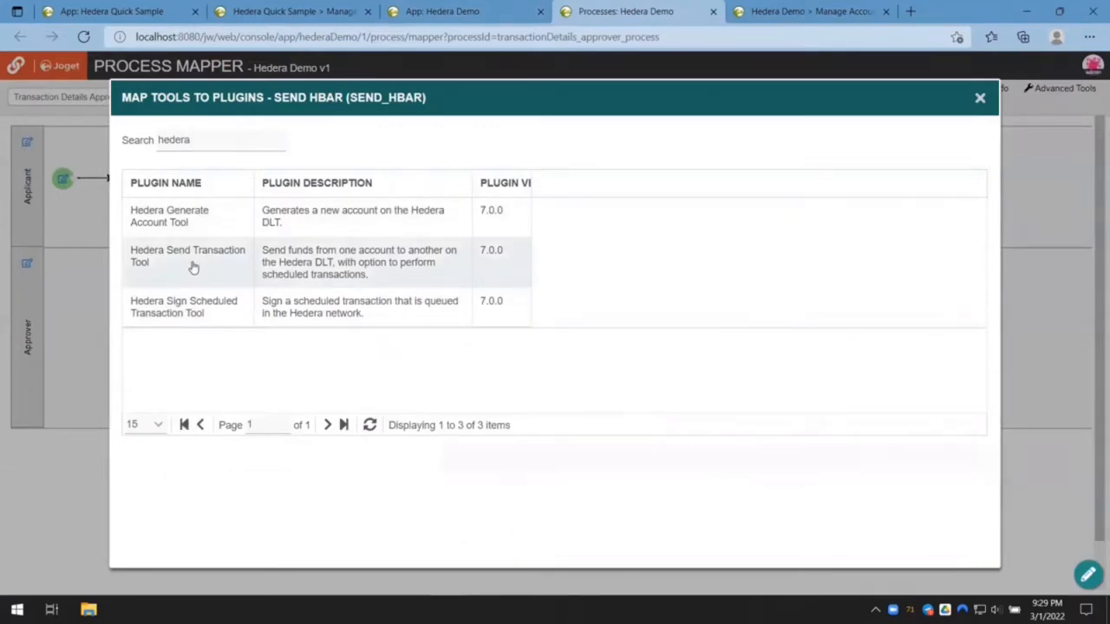
{"action": "left_click", "coordinate": [193, 268]}
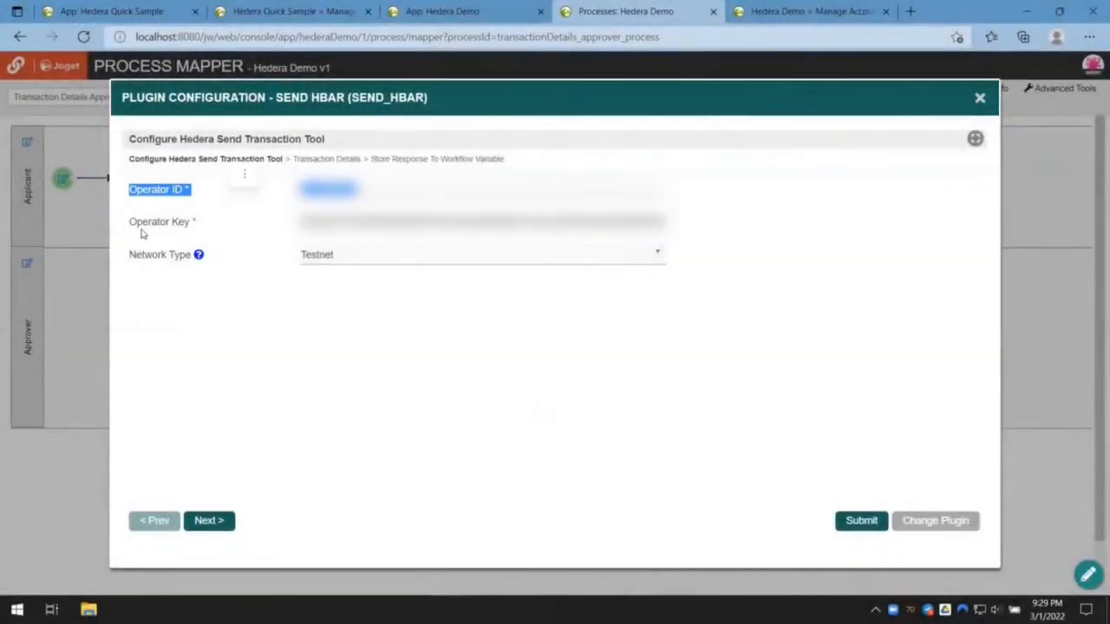
Review the operator key and network type settings of the Send HBAR plugin and go to its transaction details
{"action": "left_click_drag", "start_coordinate": [136, 225], "coordinate": [192, 227]}
{"action": "left_click_drag", "start_coordinate": [135, 254], "coordinate": [192, 257]}
{"action": "left_click", "coordinate": [193, 411]}
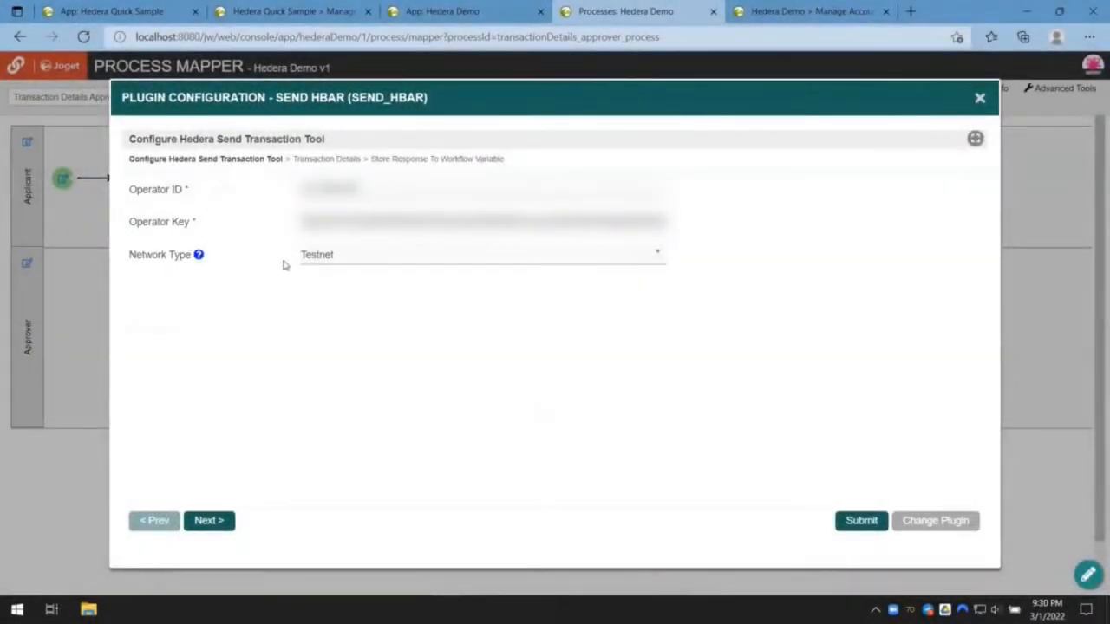
{"action": "left_click", "coordinate": [338, 160]}
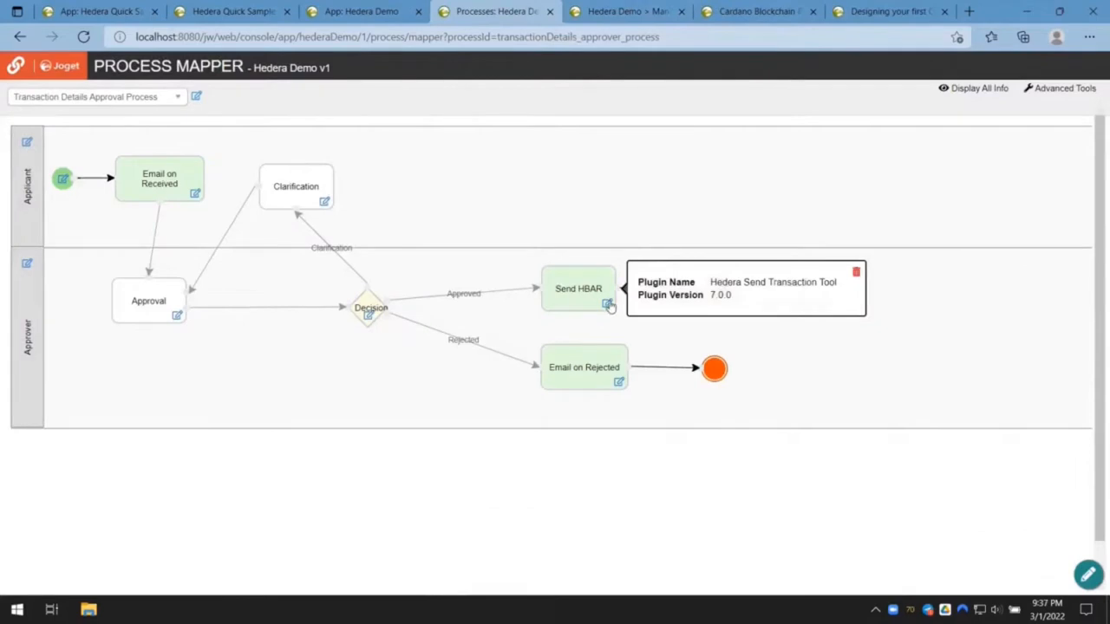
Reopen the Send HBAR plugin configuration and examine the sender, mnemonic phrase, receiver and amount values in its transaction details
{"action": "left_click", "coordinate": [612, 302]}
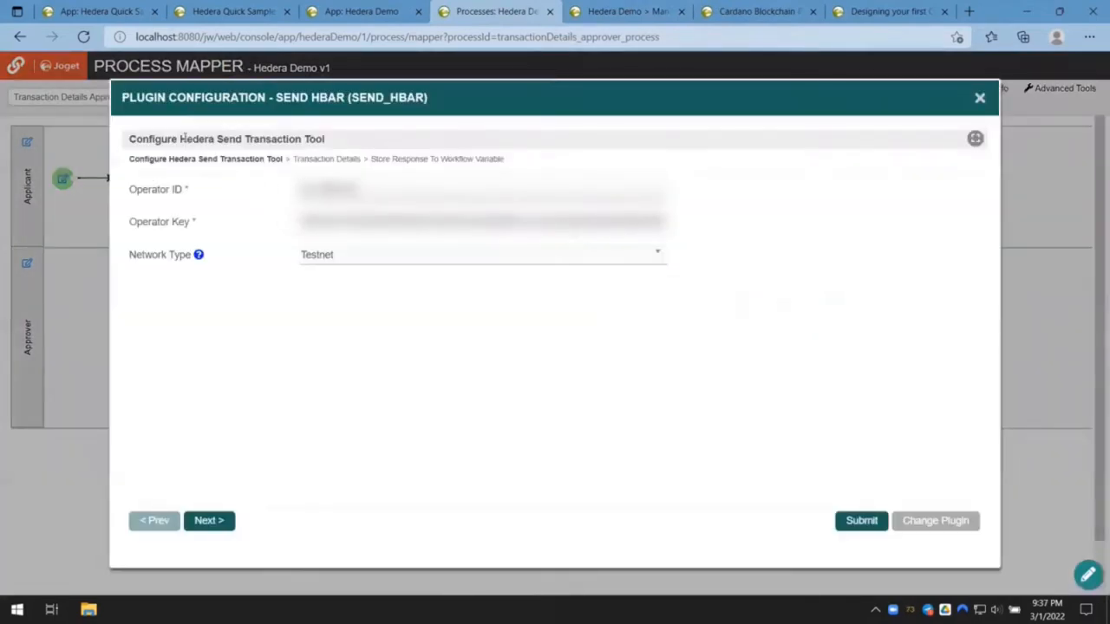
{"action": "left_click", "coordinate": [343, 159]}
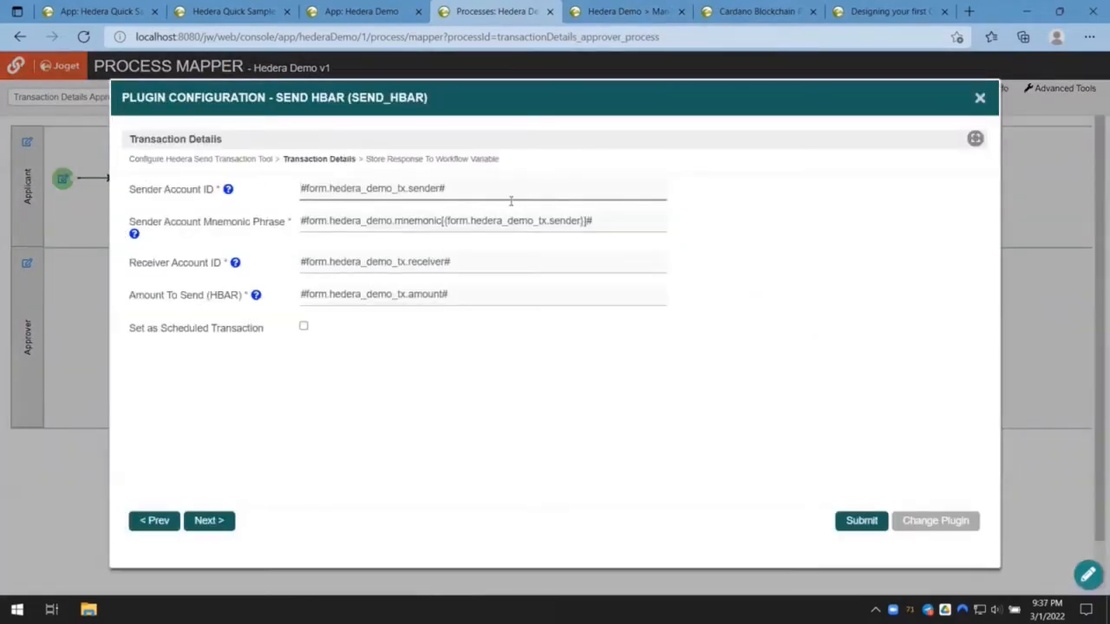
{"action": "left_click_drag", "start_coordinate": [303, 191], "coordinate": [637, 251]}
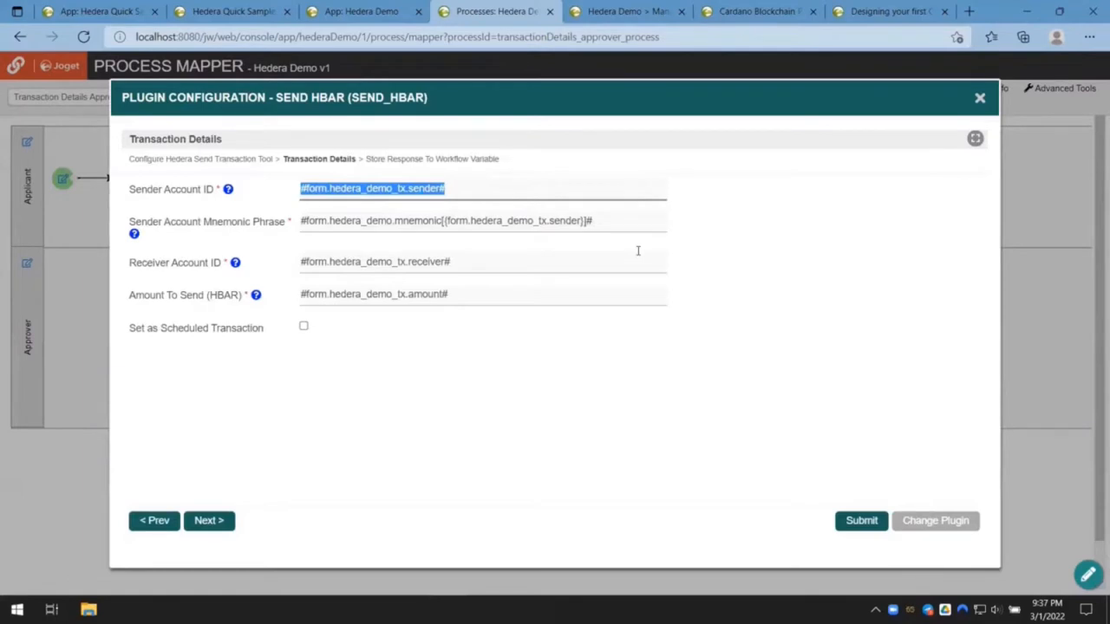
{"action": "left_click", "coordinate": [475, 190]}
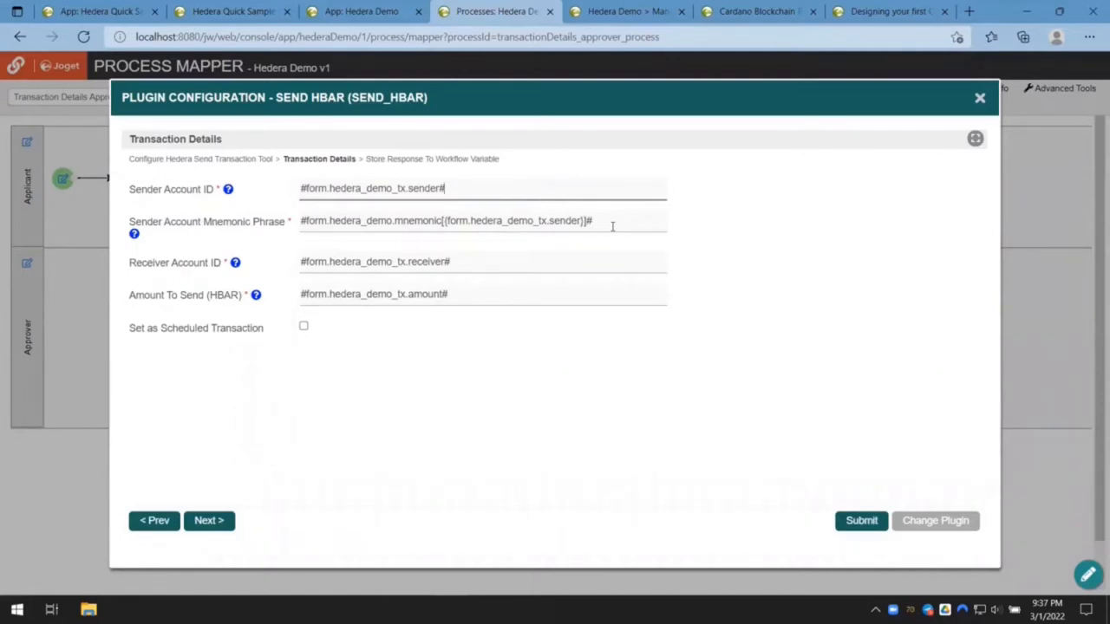
{"action": "left_click_drag", "start_coordinate": [492, 261], "coordinate": [407, 254]}
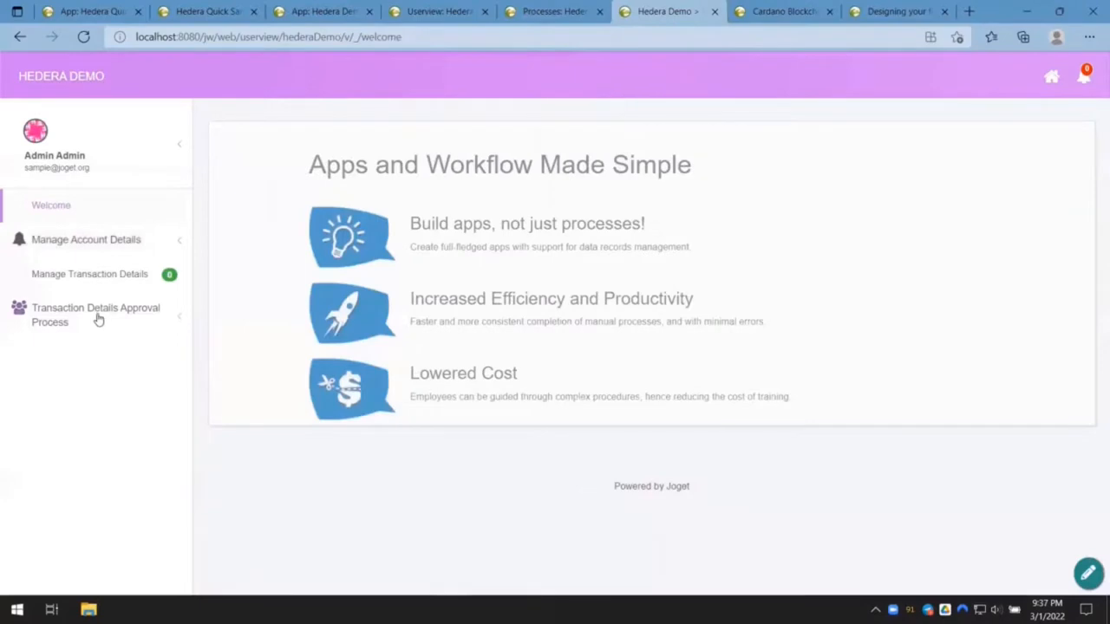
Open the Submit Transaction Details form of the approval process and check which accounts the Sender list offers
{"action": "left_click", "coordinate": [97, 318]}
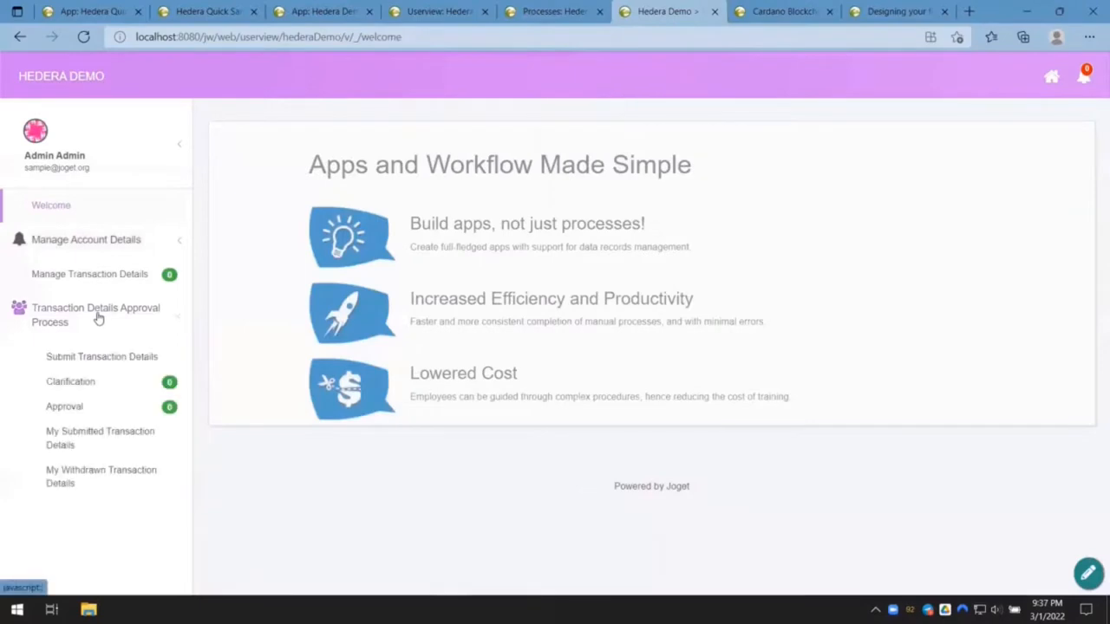
{"action": "left_click", "coordinate": [100, 366]}
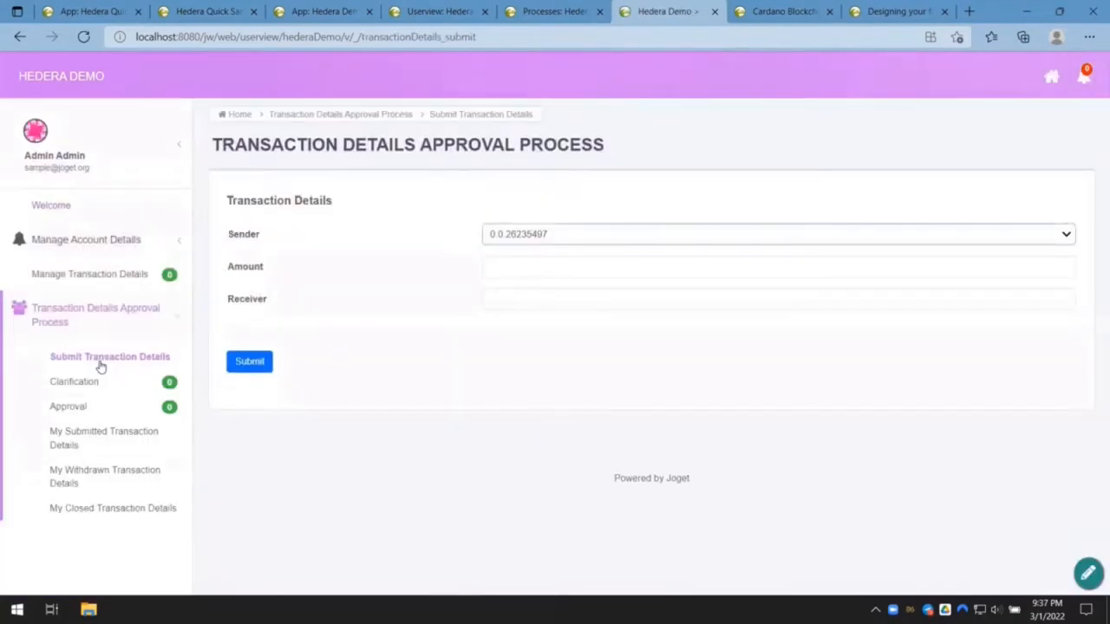
{"action": "left_click", "coordinate": [531, 234]}
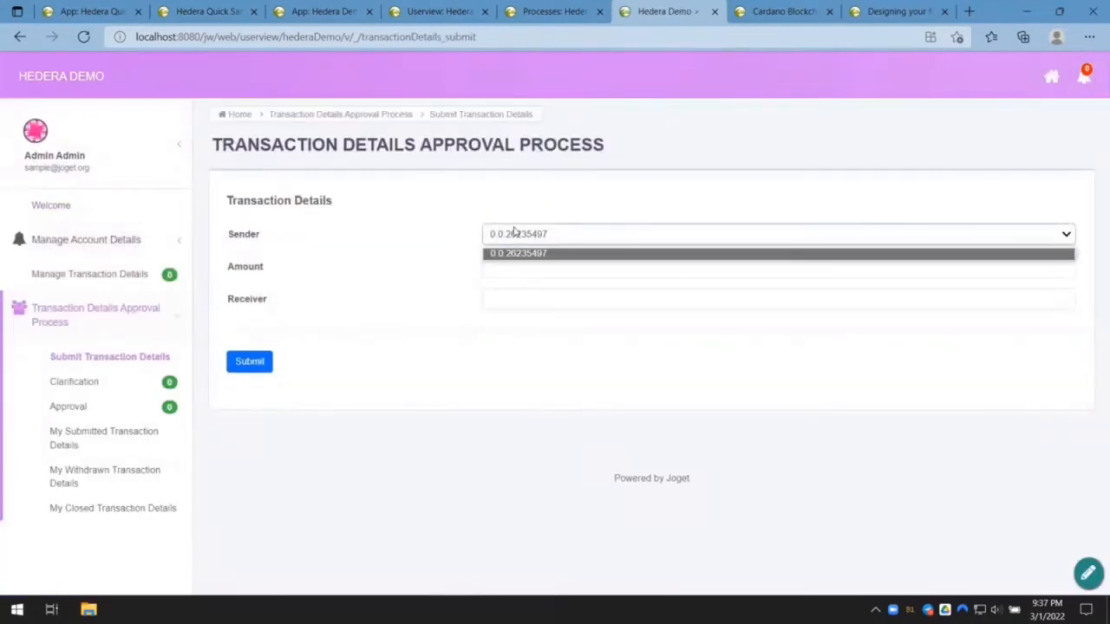
{"action": "left_click", "coordinate": [449, 312]}
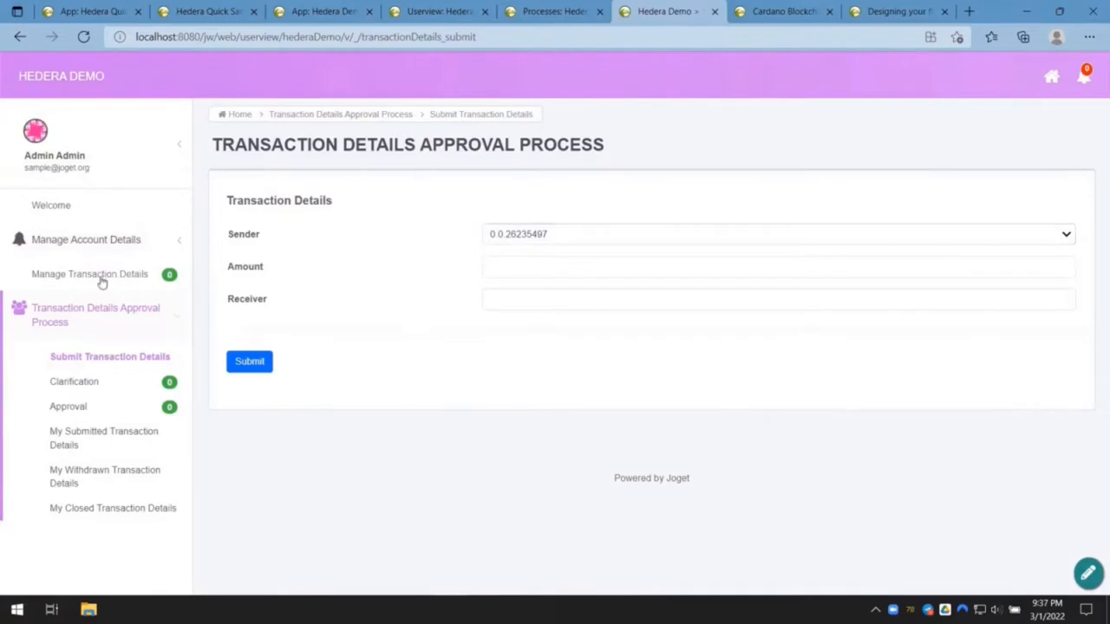
Run the Generate Account Process to create a second account, confirming the run
{"action": "left_click", "coordinate": [108, 240]}
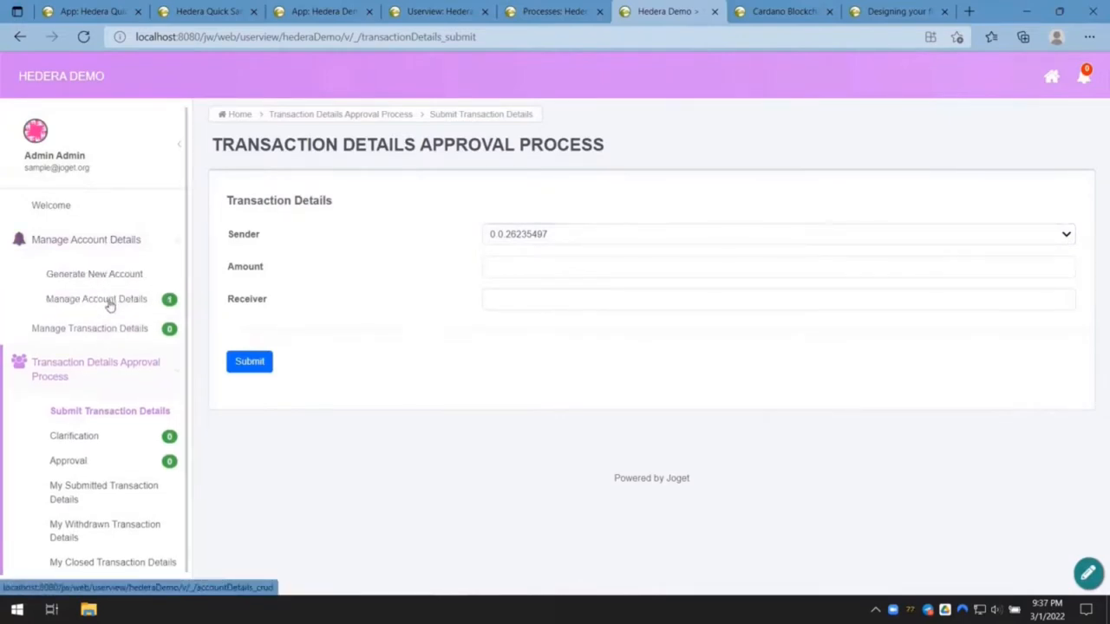
{"action": "left_click", "coordinate": [115, 276]}
{"action": "left_click", "coordinate": [659, 249]}
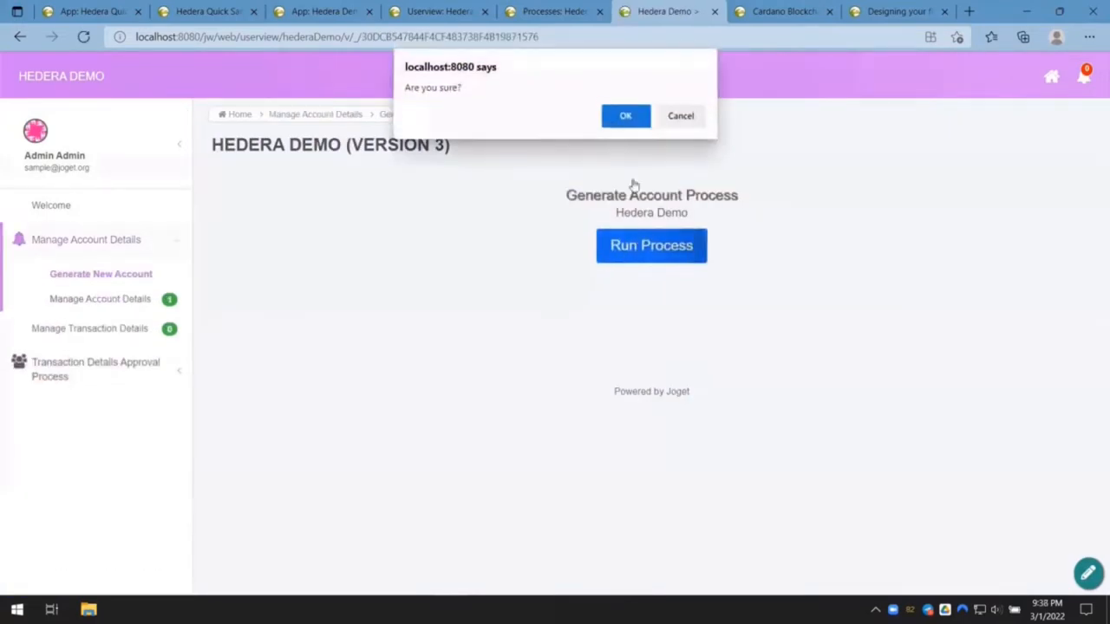
{"action": "left_click", "coordinate": [622, 117]}
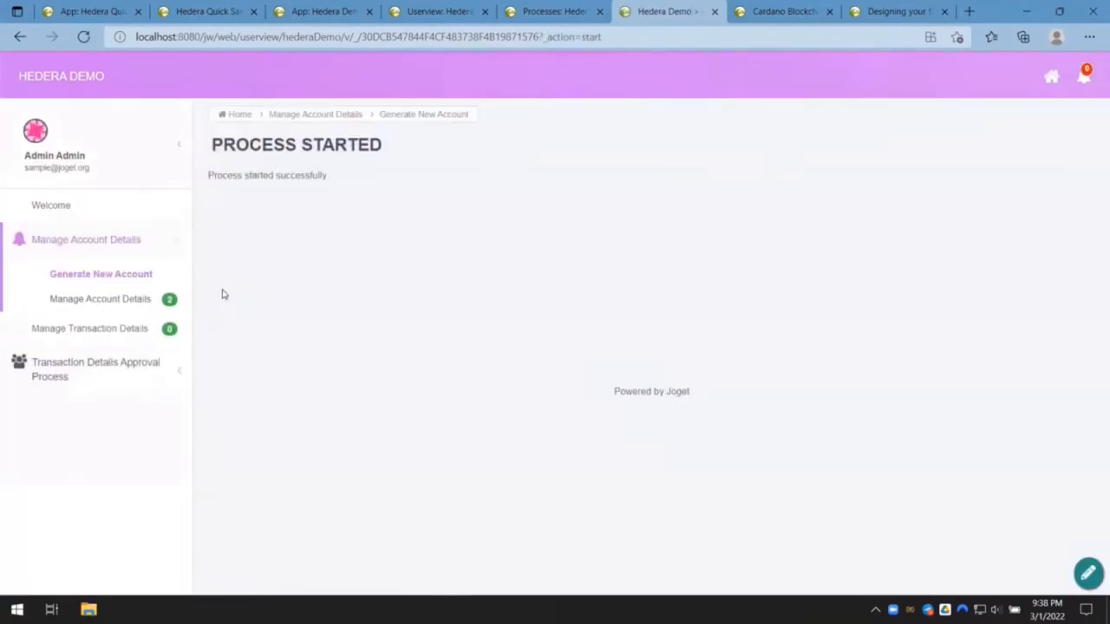
Copy the account ID of the newly generated account from the Manage Account Details list
{"action": "left_click", "coordinate": [109, 301]}
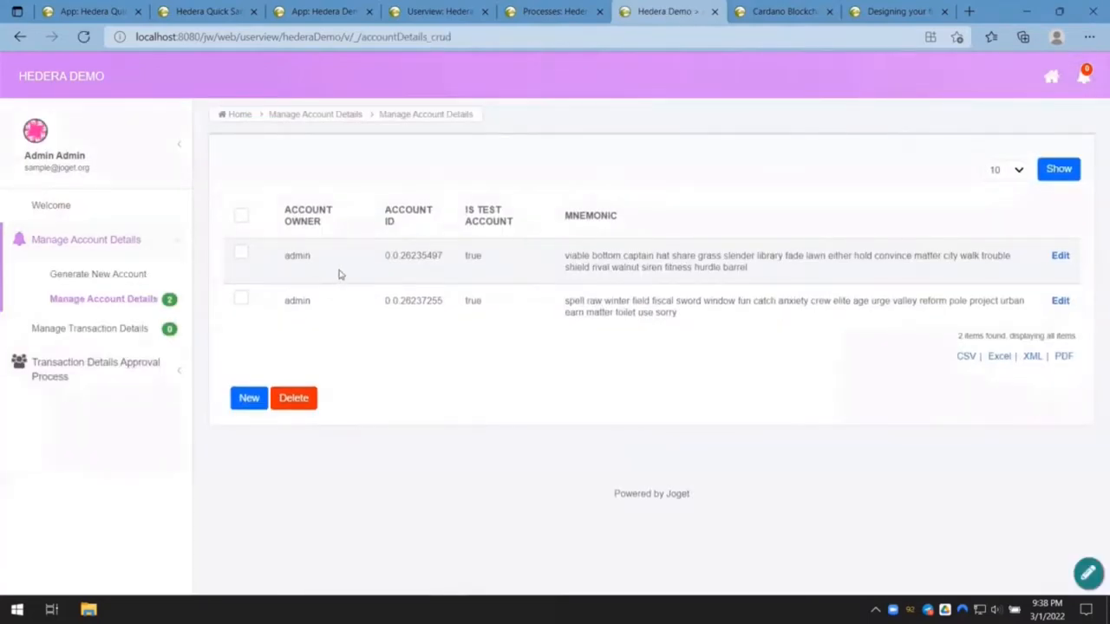
{"action": "double_click", "coordinate": [428, 301]}
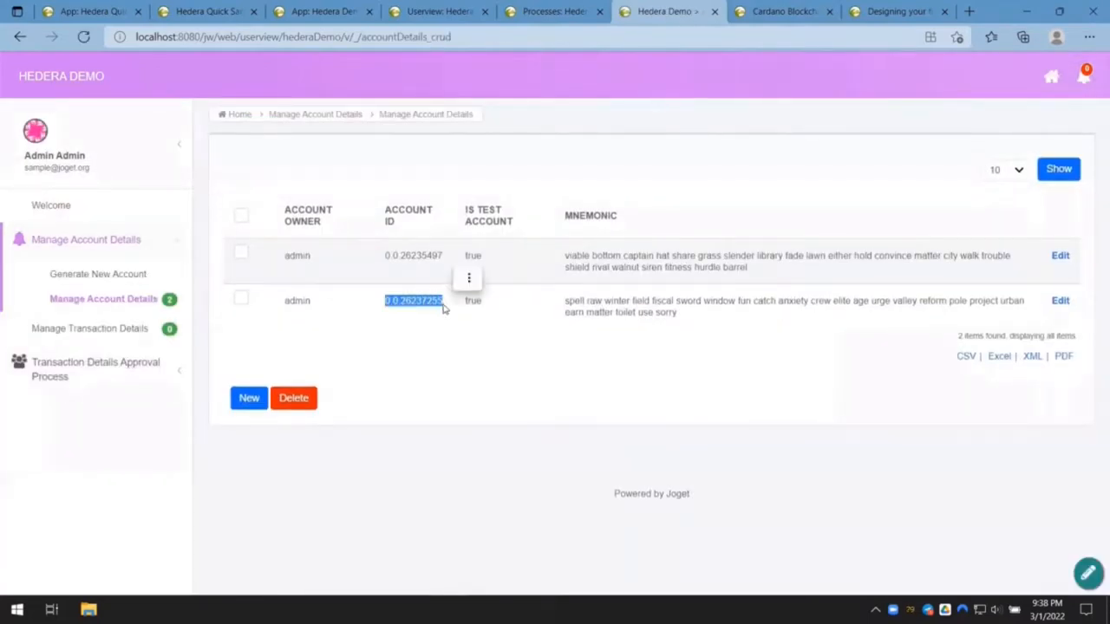
{"action": "key", "text": "ctrl+c"}
Submit a new transaction from the existing sender with the copied account ID as receiver and an amount of 0.245
{"action": "left_click", "coordinate": [97, 364]}
{"action": "left_click", "coordinate": [106, 412]}
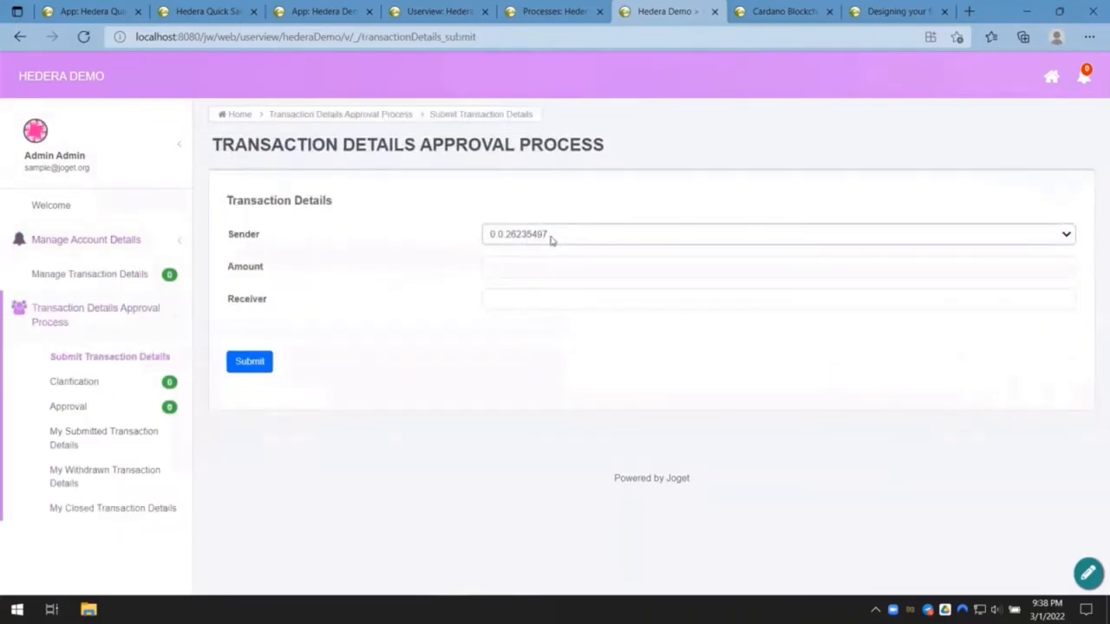
{"action": "left_click", "coordinate": [541, 303]}
{"action": "key", "text": "ctrl+v"}
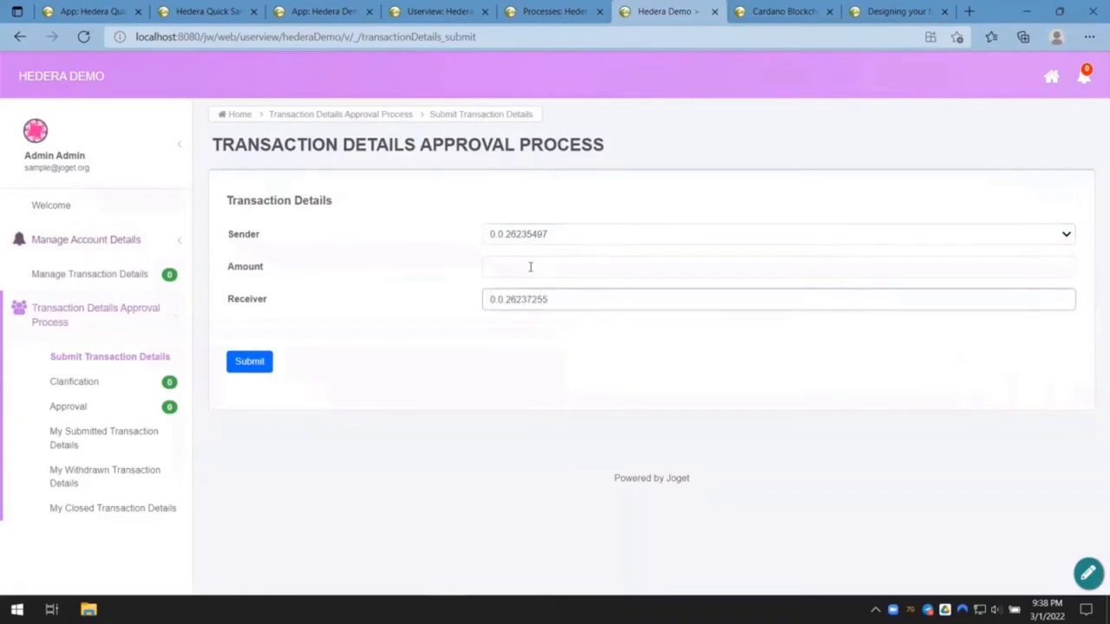
{"action": "left_click", "coordinate": [530, 266]}
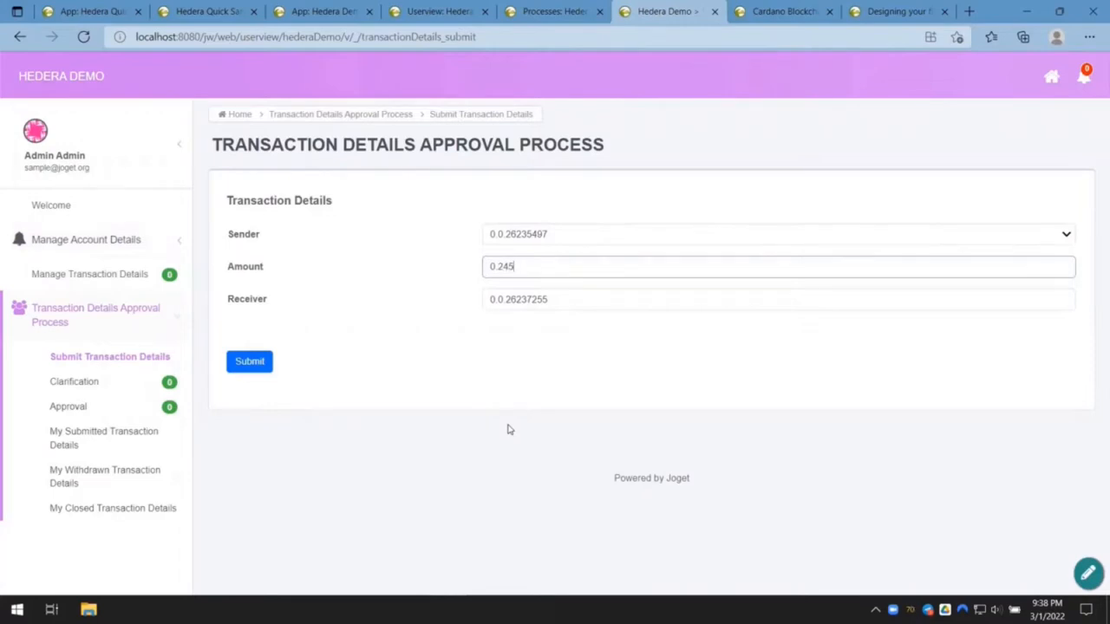
{"action": "left_click", "coordinate": [247, 364]}
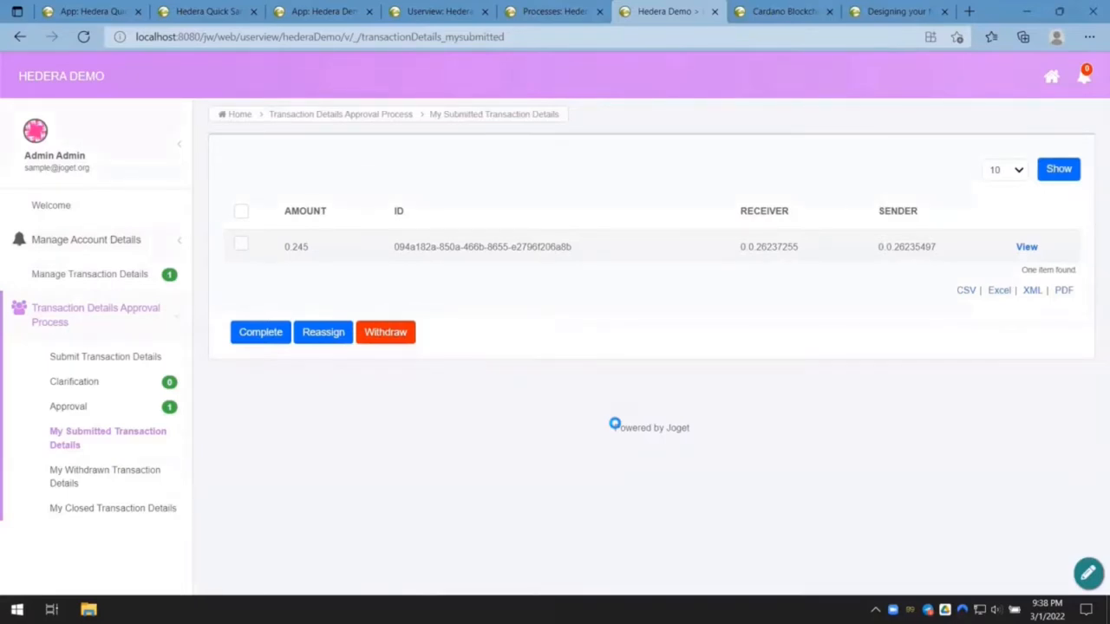
Open the pending transaction in Approval and enter the comment "alright i'm good to go!"
{"action": "left_click", "coordinate": [77, 407]}
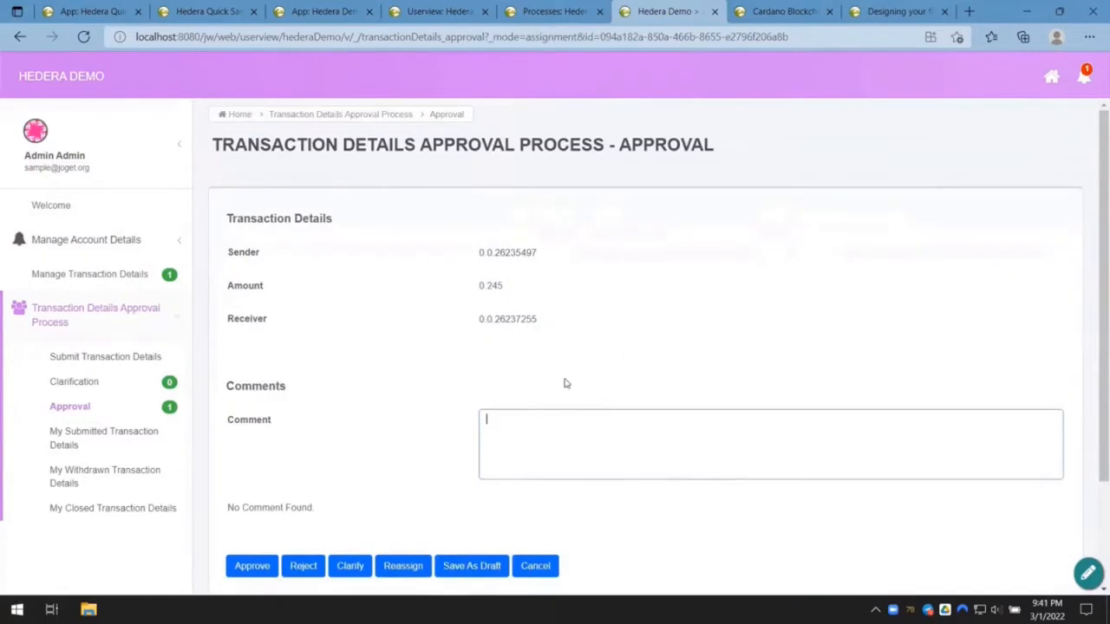
{"action": "type", "text": "alright i'm good to go!"}
{"action": "left_click", "coordinate": [606, 316]}
{"action": "scroll", "coordinate": [606, 316], "scroll_direction": "down", "scroll_amount": 1}
{"action": "left_click", "coordinate": [565, 369]}
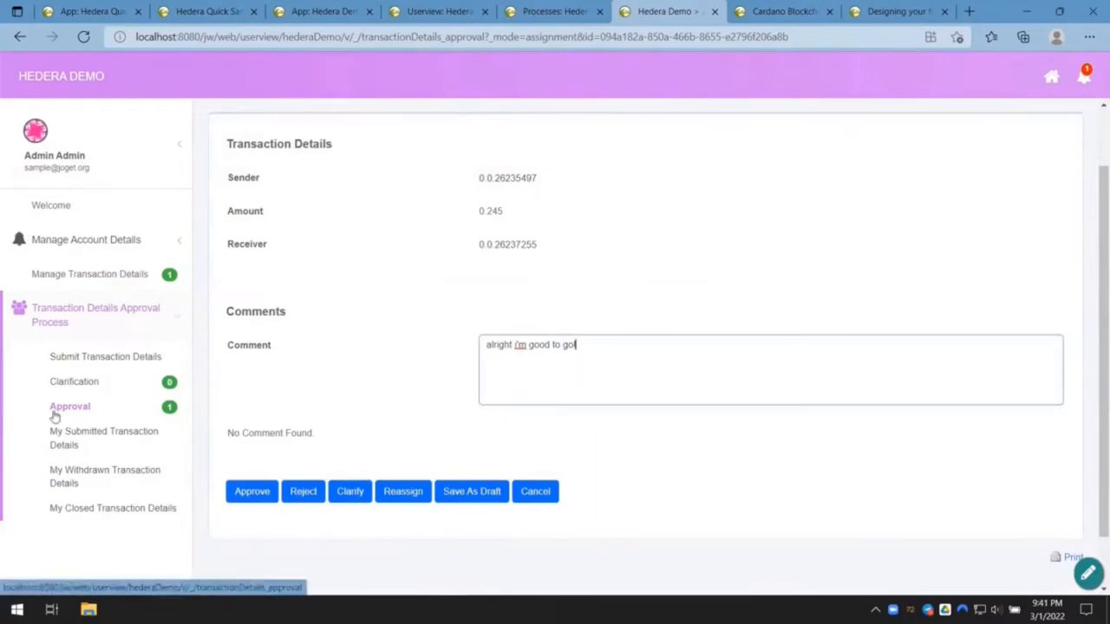
Review the path from Approval to Send HBAR in the process mapper and approve the pending transaction
{"action": "left_click", "coordinate": [548, 11]}
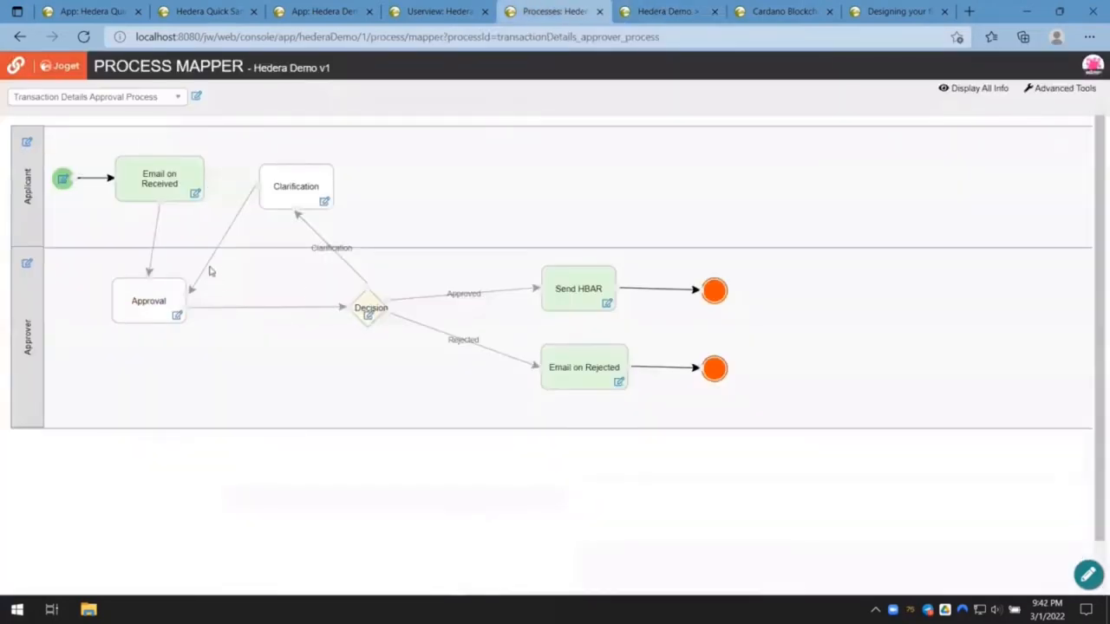
{"action": "left_click", "coordinate": [149, 320]}
{"action": "mouse_move", "coordinate": [351, 316]}
{"action": "mouse_move", "coordinate": [593, 300]}
{"action": "left_click", "coordinate": [664, 12]}
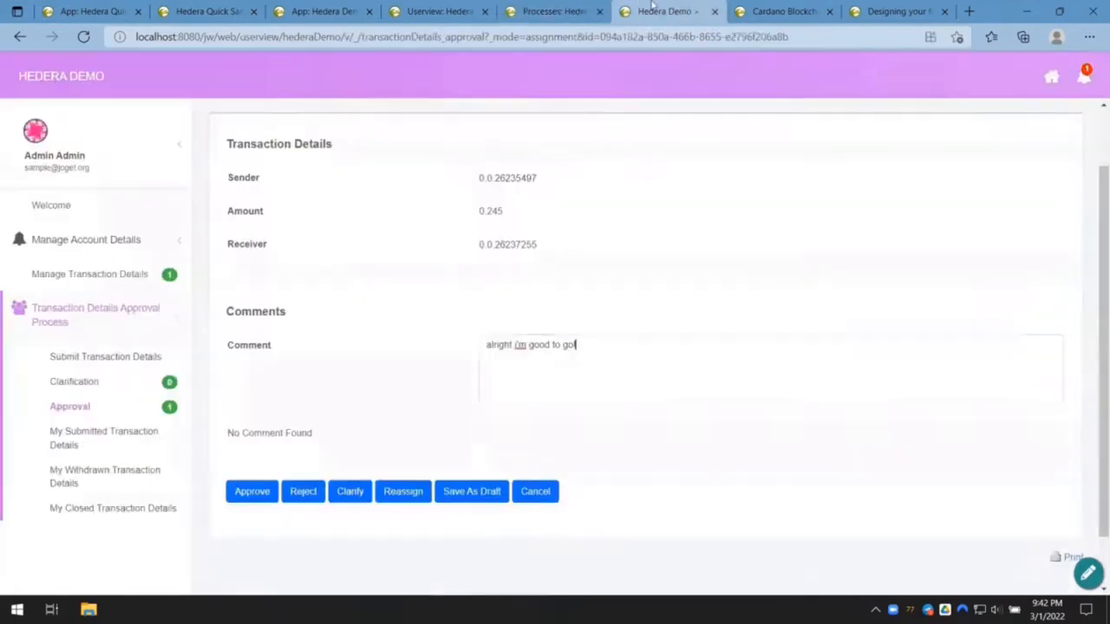
{"action": "left_click", "coordinate": [250, 491]}
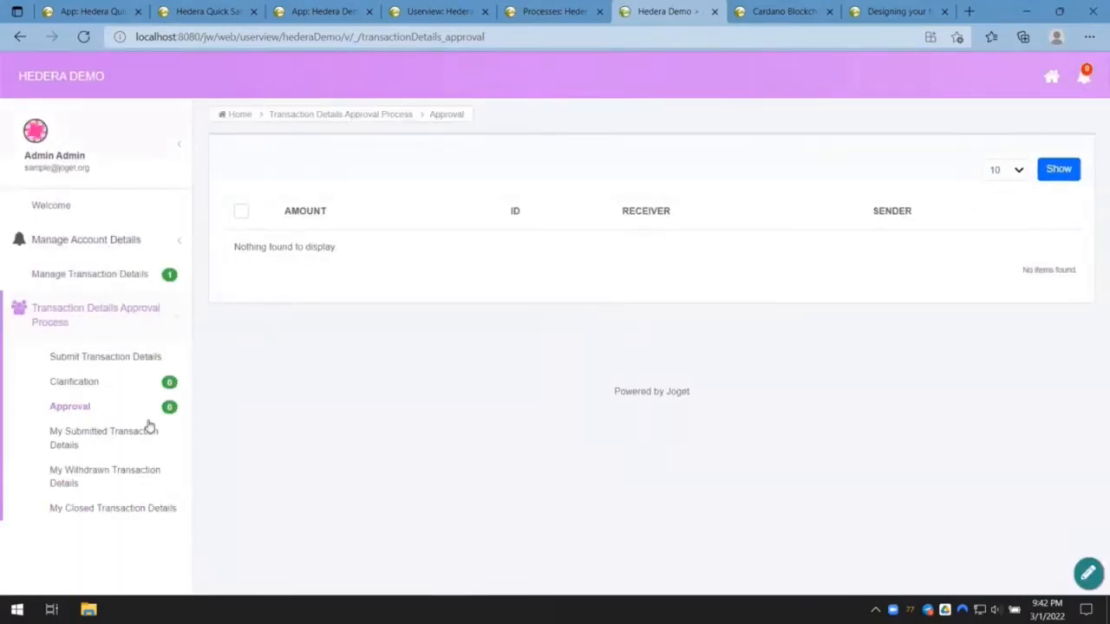
Open the latest transaction approval instance in the completed processes monitor and examine its details and activity list
{"action": "left_click", "coordinate": [1085, 586]}
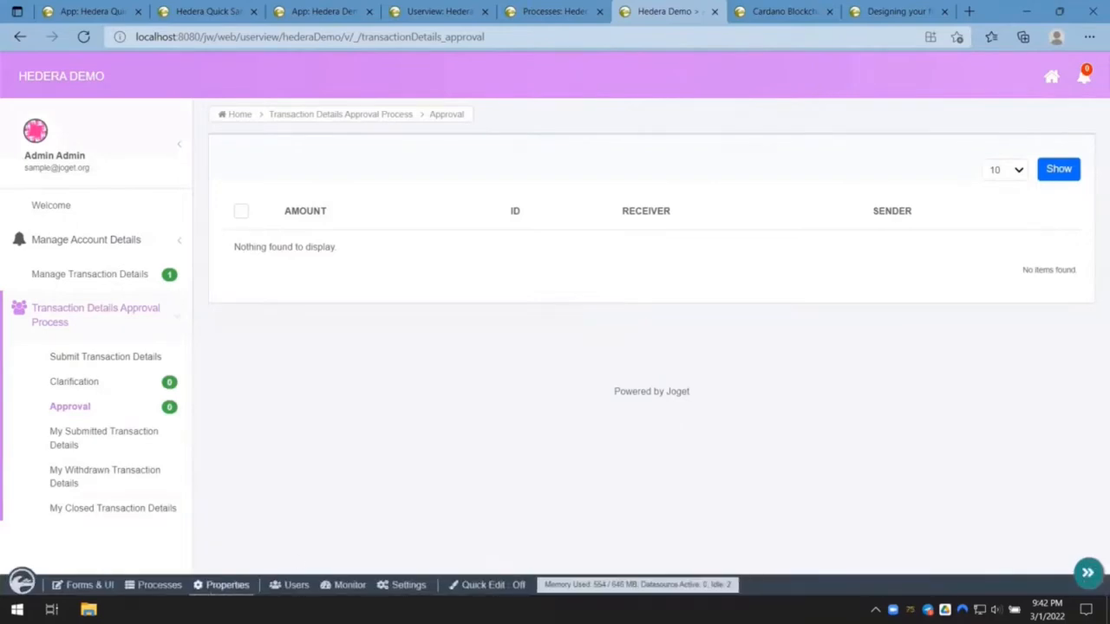
{"action": "left_click", "coordinate": [350, 586]}
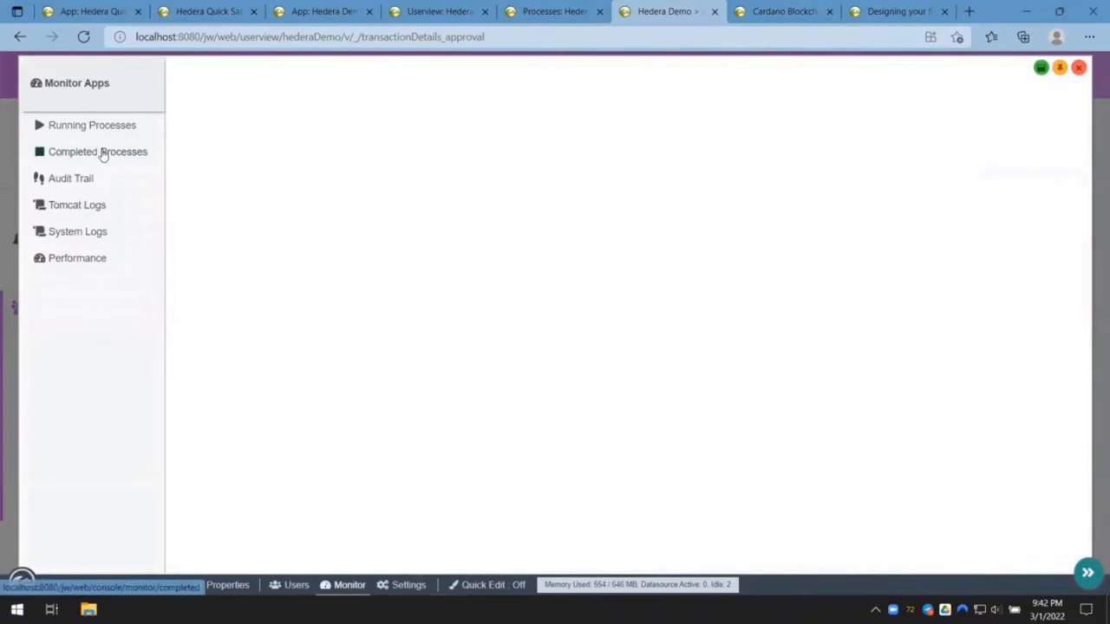
{"action": "left_click", "coordinate": [103, 155]}
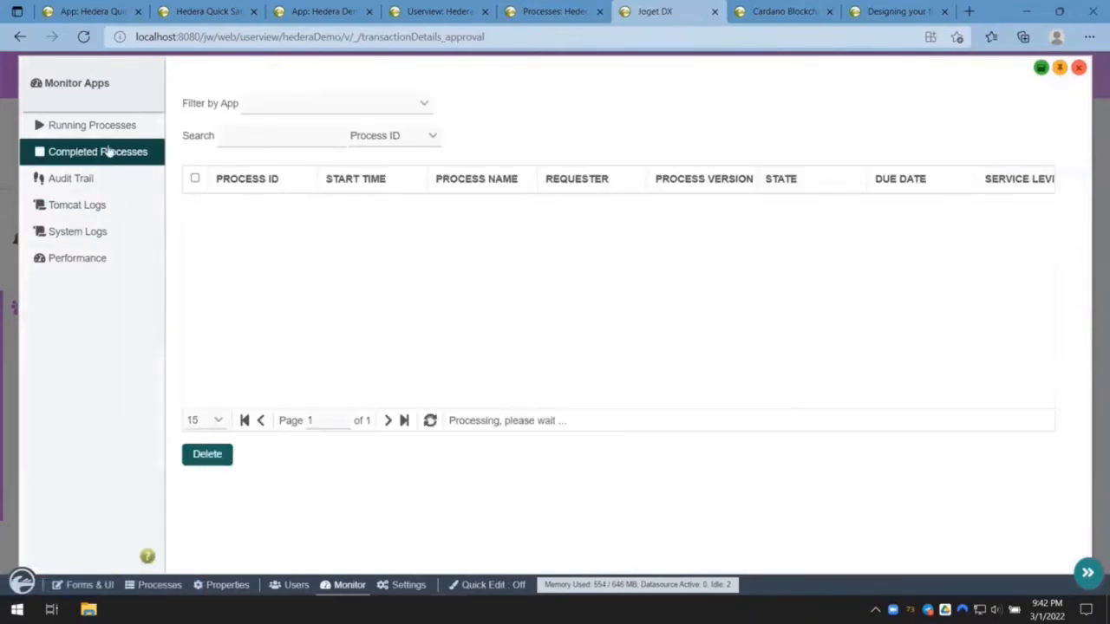
{"action": "left_click", "coordinate": [279, 206]}
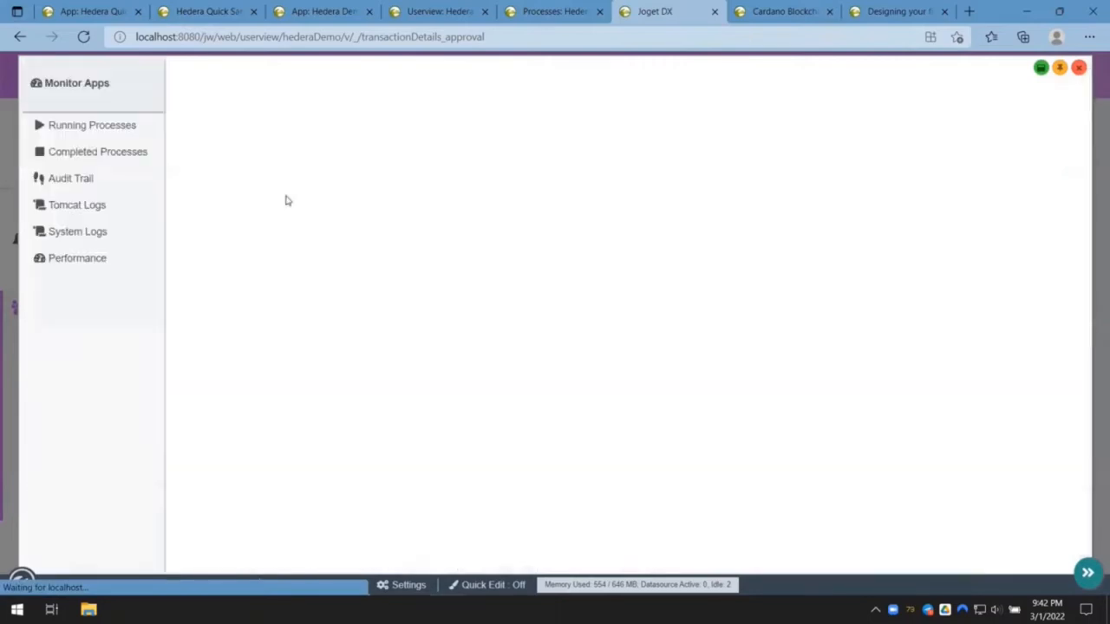
{"action": "left_click_drag", "start_coordinate": [323, 202], "coordinate": [445, 203]}
{"action": "left_click_drag", "start_coordinate": [660, 217], "coordinate": [663, 217]}
{"action": "scroll", "coordinate": [599, 299], "scroll_direction": "down", "scroll_amount": 3}
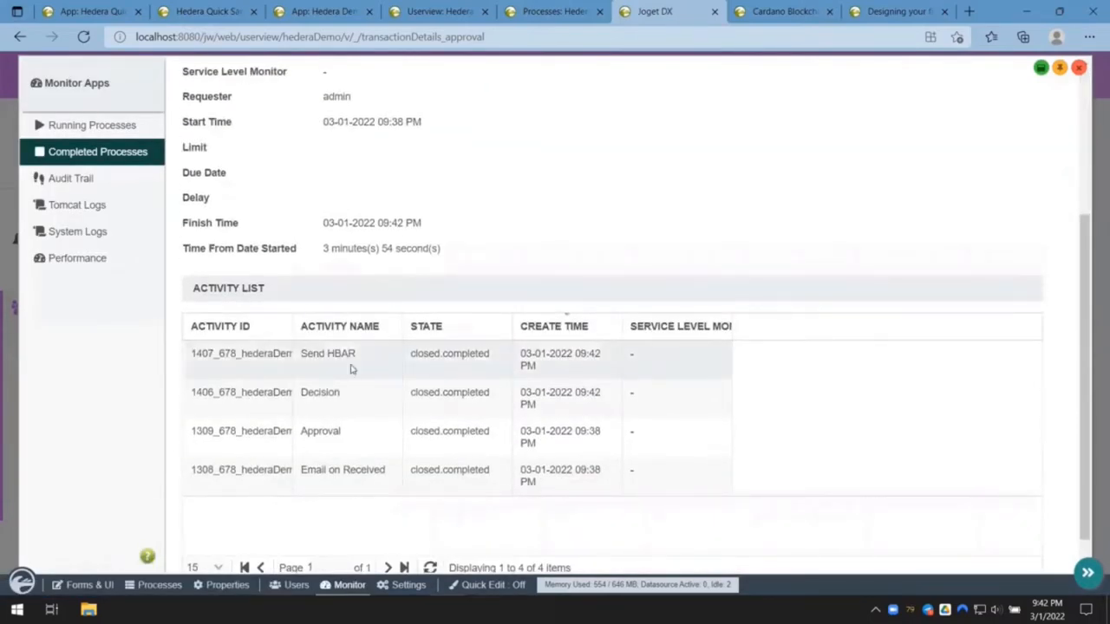
Open the Send HBAR activity and examine its transactionUrl and validationStatus variables
{"action": "left_click", "coordinate": [350, 365]}
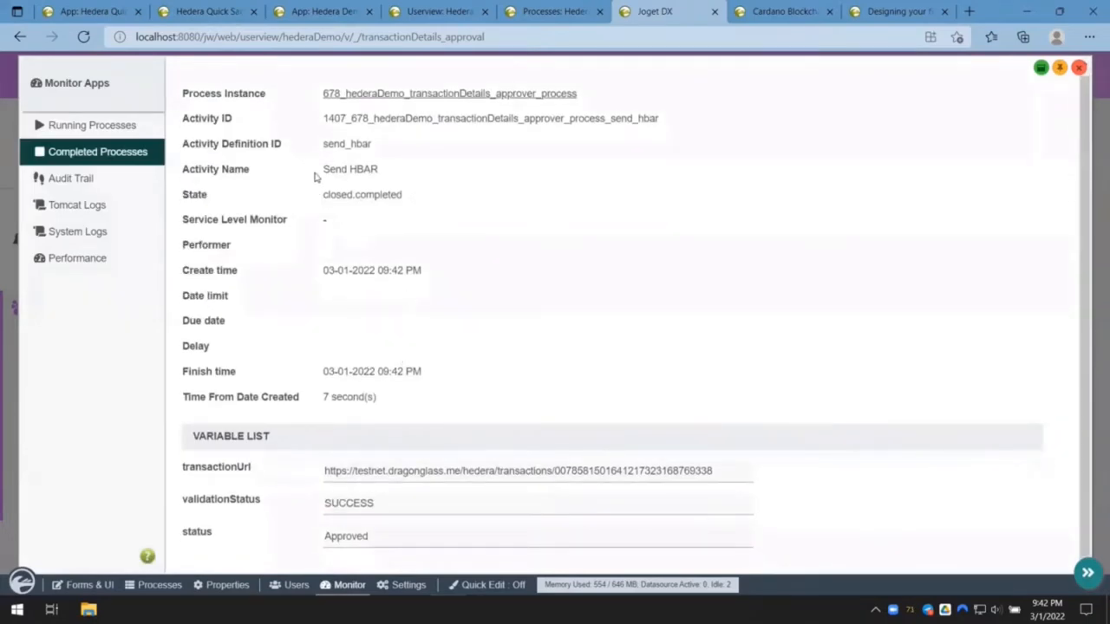
{"action": "left_click_drag", "start_coordinate": [320, 172], "coordinate": [441, 177]}
{"action": "left_click_drag", "start_coordinate": [733, 474], "coordinate": [315, 453]}
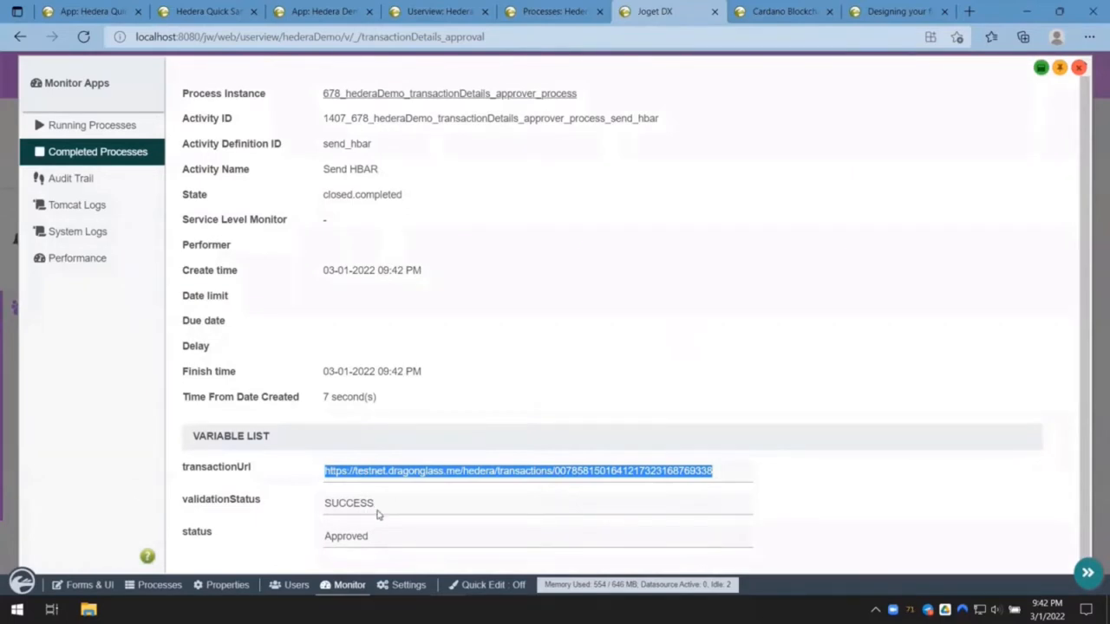
{"action": "left_click_drag", "start_coordinate": [378, 510], "coordinate": [295, 506]}
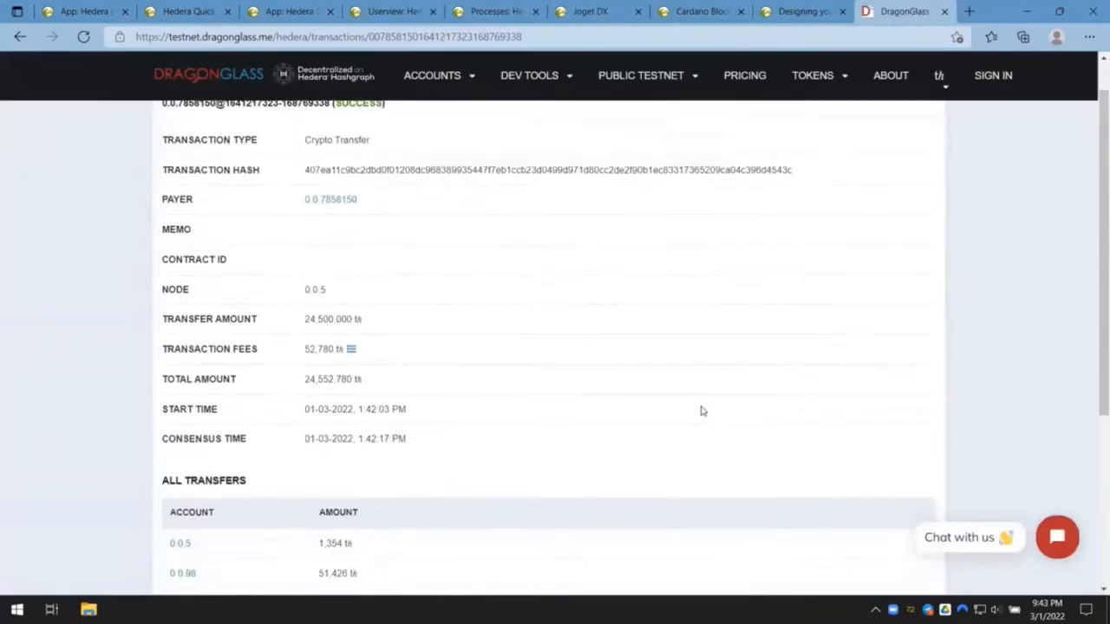
Examine the transfer amount and the list of all transfers on the DragonGlass transaction page
{"action": "scroll", "coordinate": [704, 411], "scroll_direction": "down", "scroll_amount": 1}
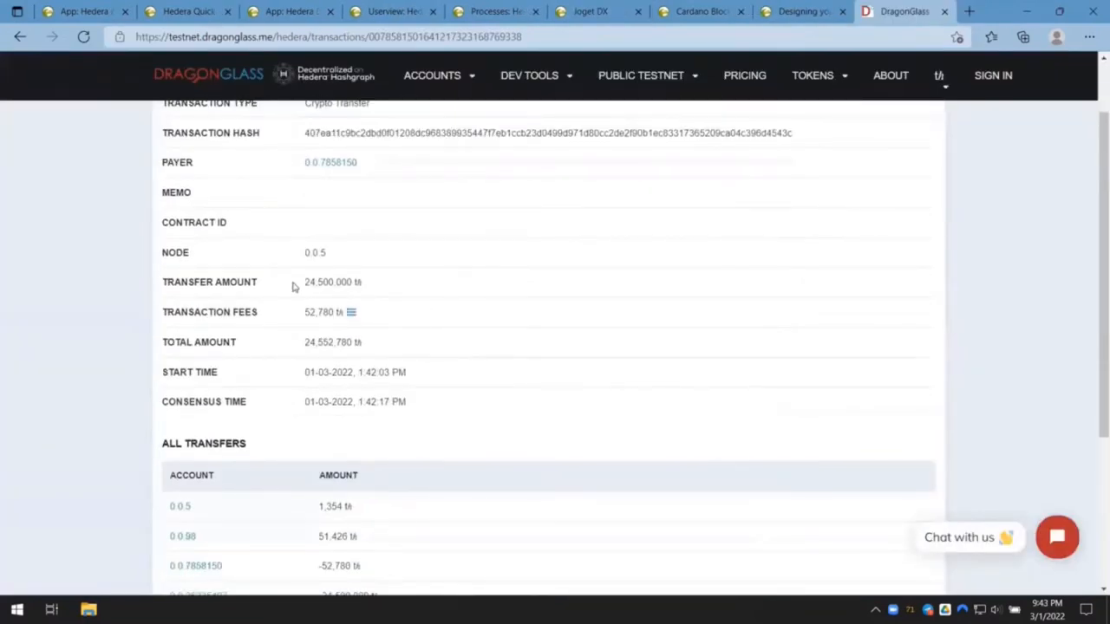
{"action": "left_click_drag", "start_coordinate": [294, 288], "coordinate": [365, 283]}
{"action": "left_click", "coordinate": [706, 342]}
{"action": "triple_click", "coordinate": [378, 282]}
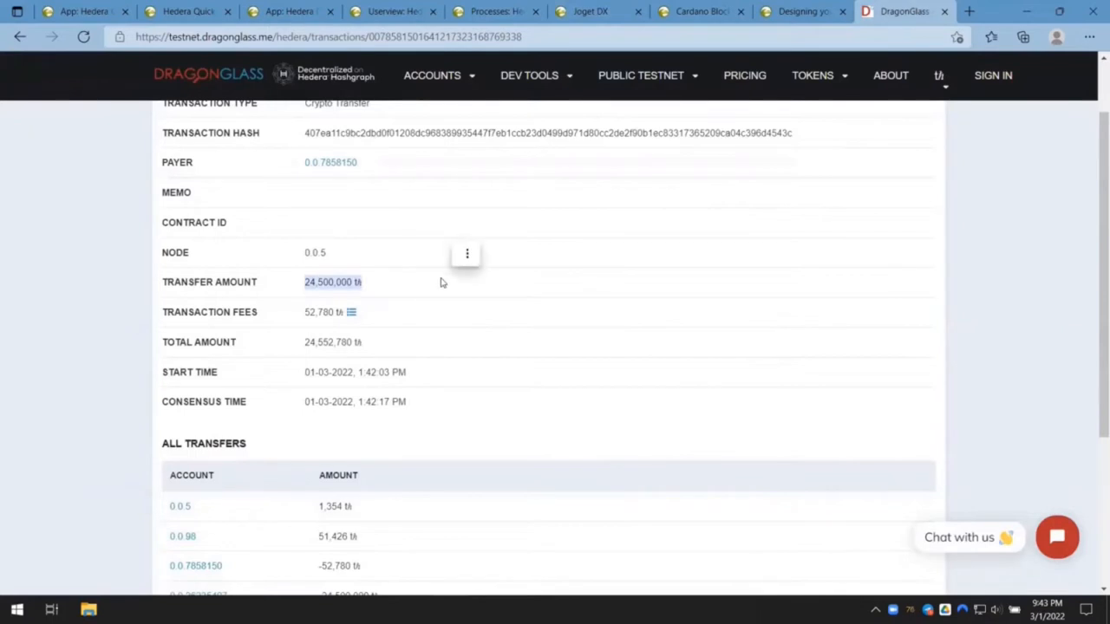
{"action": "scroll", "coordinate": [449, 287], "scroll_direction": "down", "scroll_amount": 2}
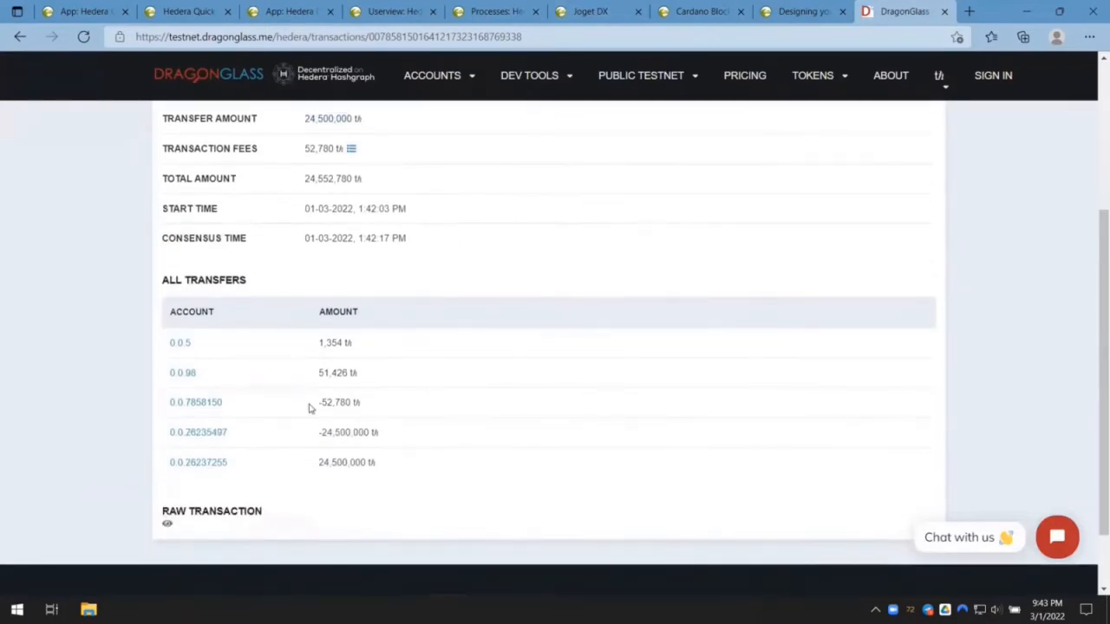